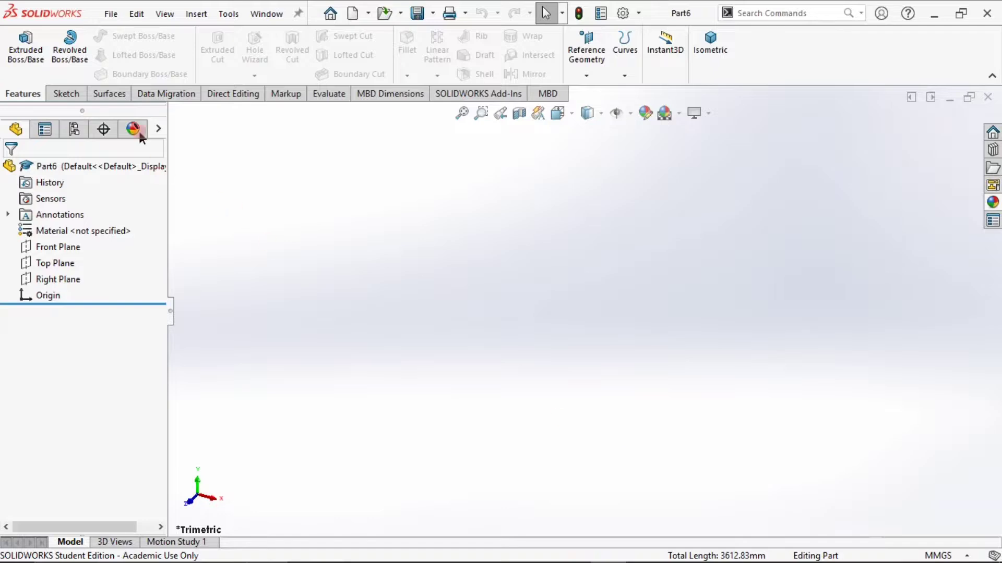
# Start an Extruded Boss/Base sketch on the Front Plane and sketch a circle of about 6.7 mm radius vertically below the origin
pyautogui.click(42, 70)
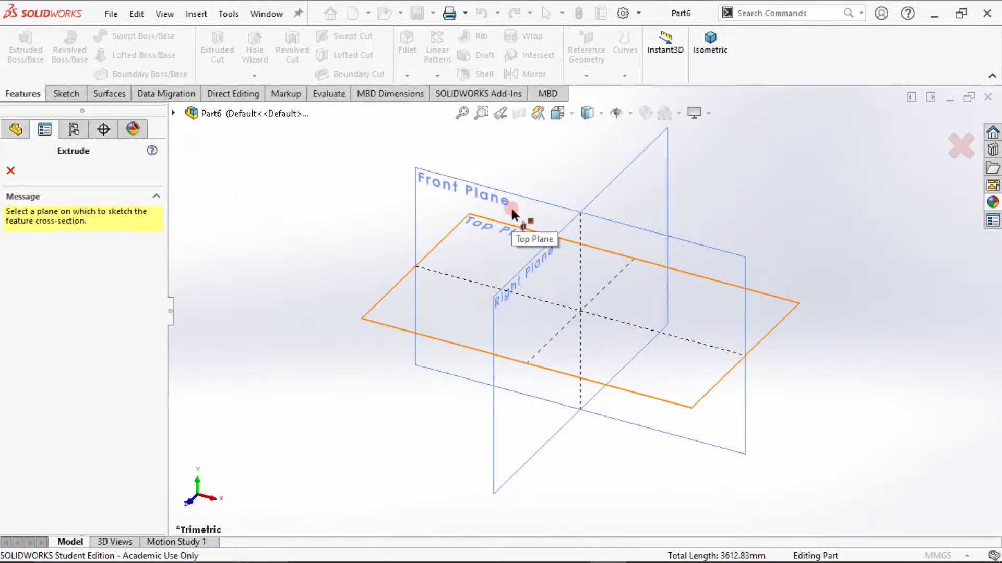
pyautogui.click(496, 192)
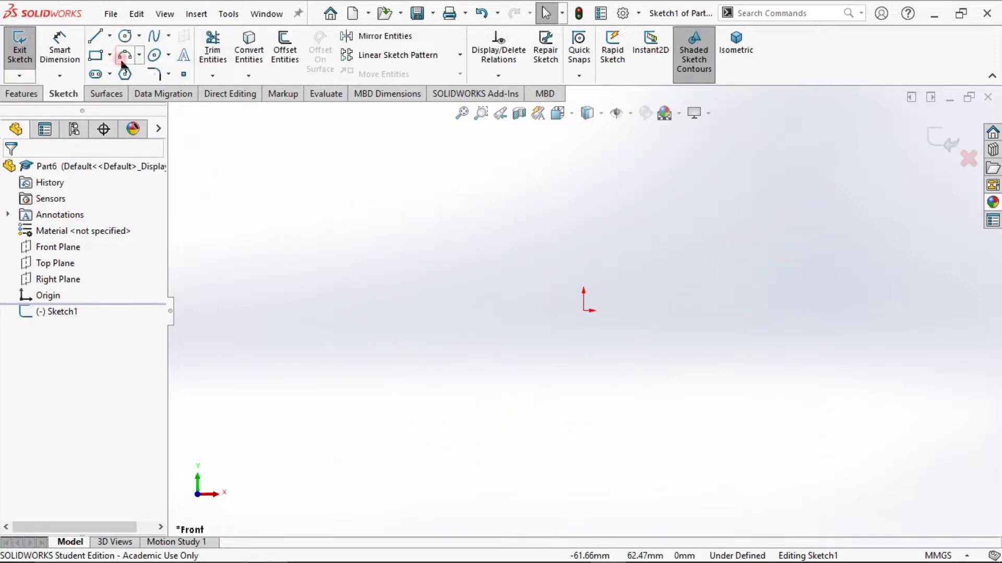
pyautogui.click(125, 36)
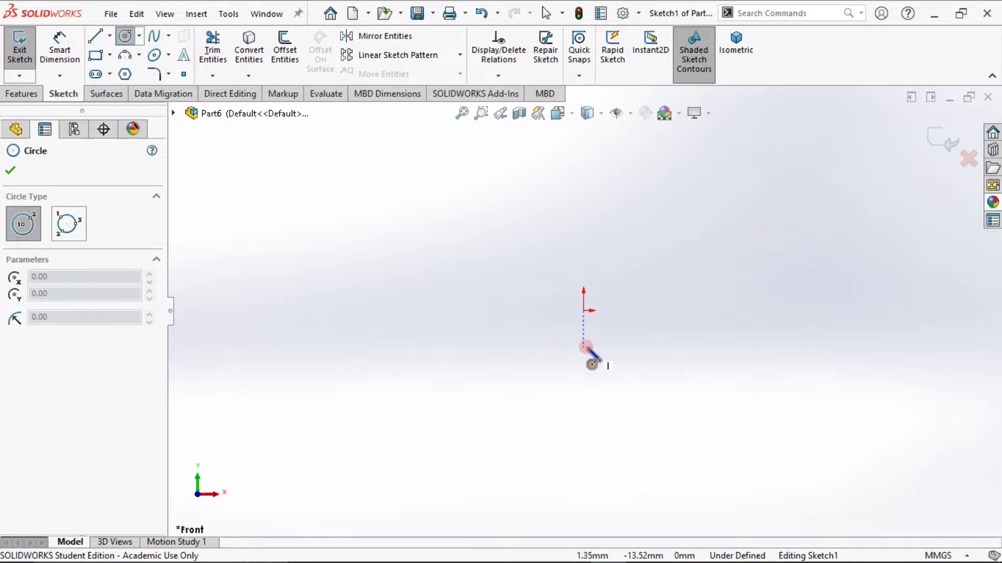
pyautogui.click(585, 347)
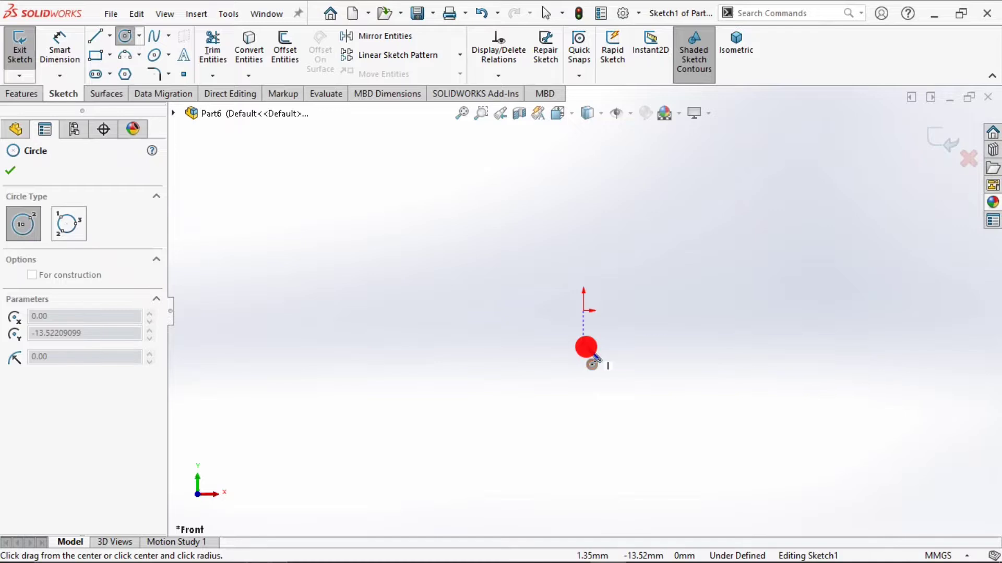
pyautogui.moveTo(587, 347); pyautogui.dragTo(598, 360)
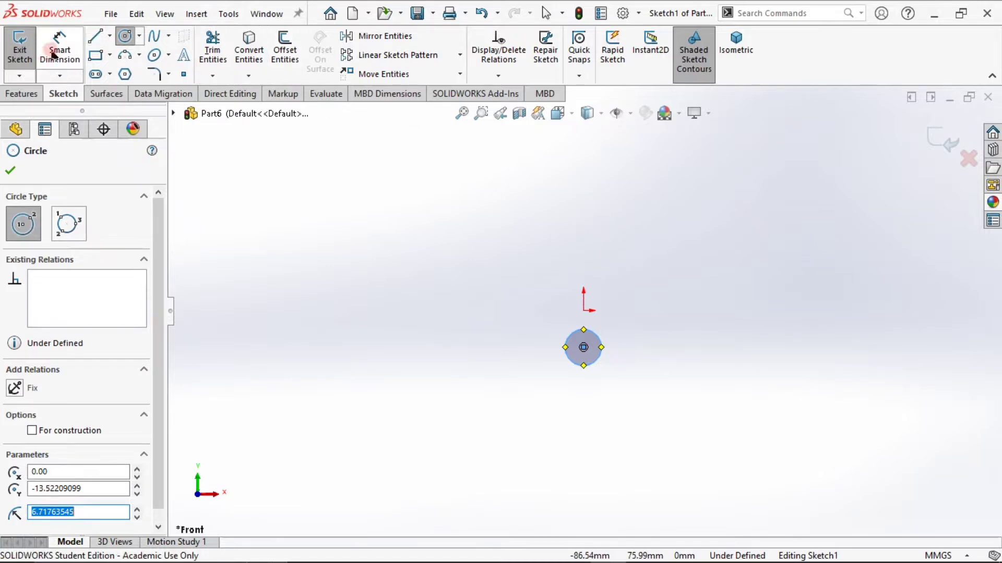
# Dimension the vertical distance between the circle's centre and the origin as 44 mm
pyautogui.click(53, 53)
pyautogui.click(583, 347)
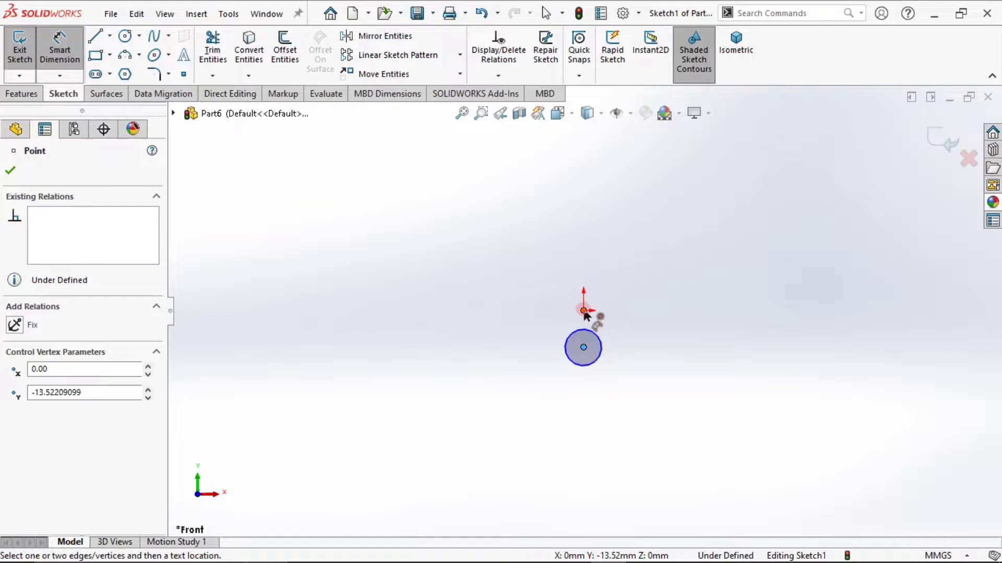
pyautogui.click(583, 311)
pyautogui.click(415, 328)
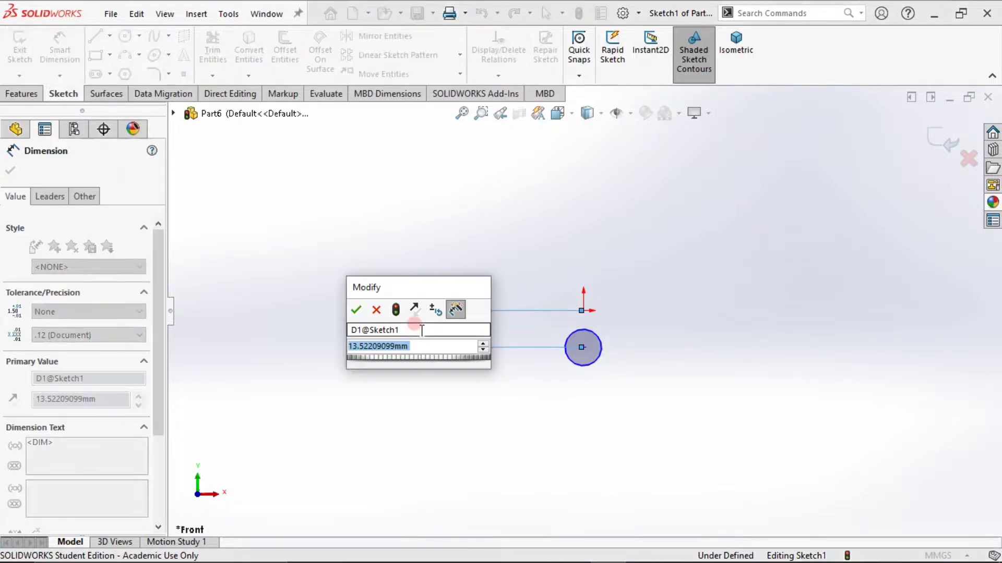
pyautogui.write('44')
pyautogui.press('Return')
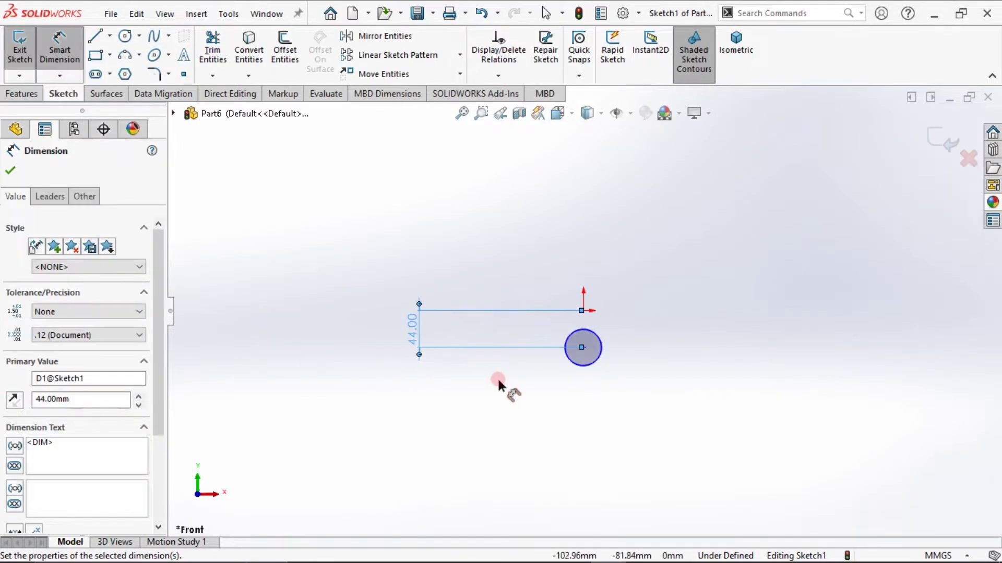
# Dimension the circle's diameter as 72 mm
pyautogui.scroll(-4, 552, 350)
pyautogui.click(620, 373)
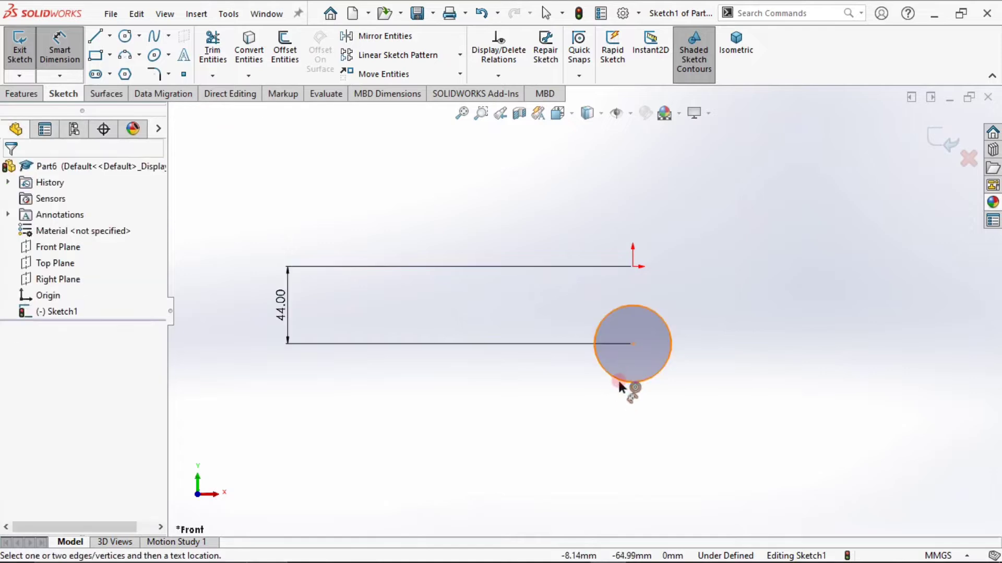
pyautogui.click(623, 381)
pyautogui.click(425, 440)
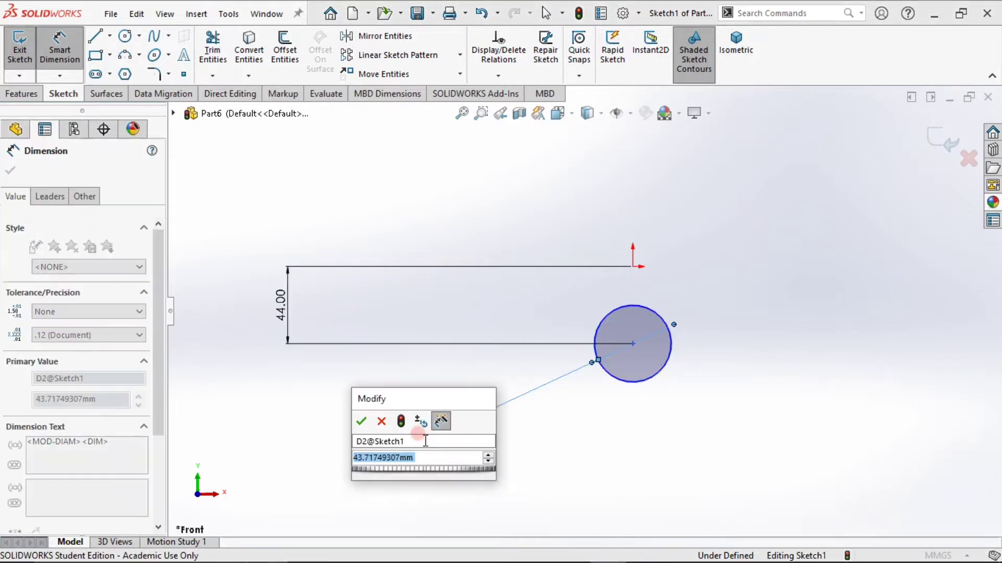
pyautogui.write('72')
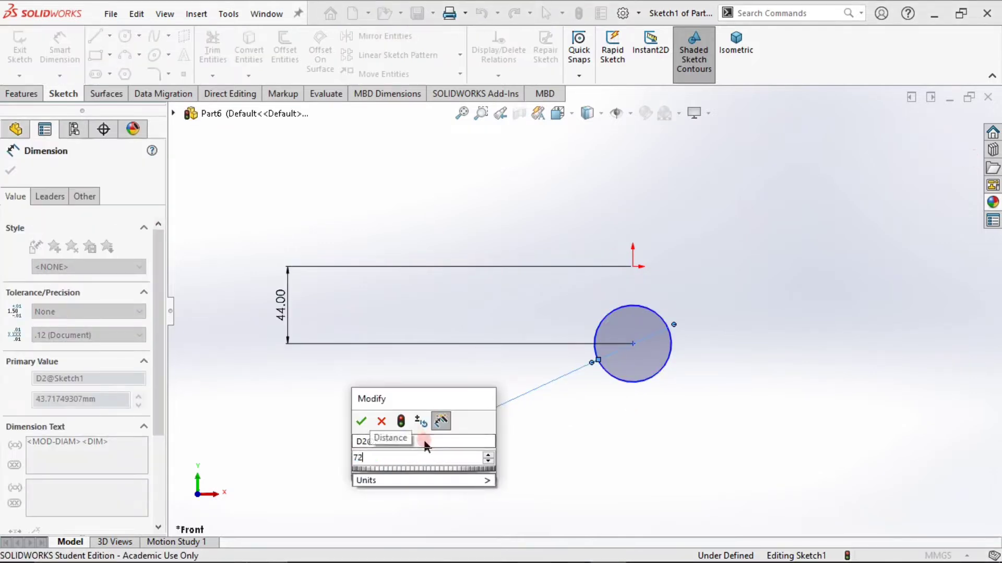
pyautogui.press('Return')
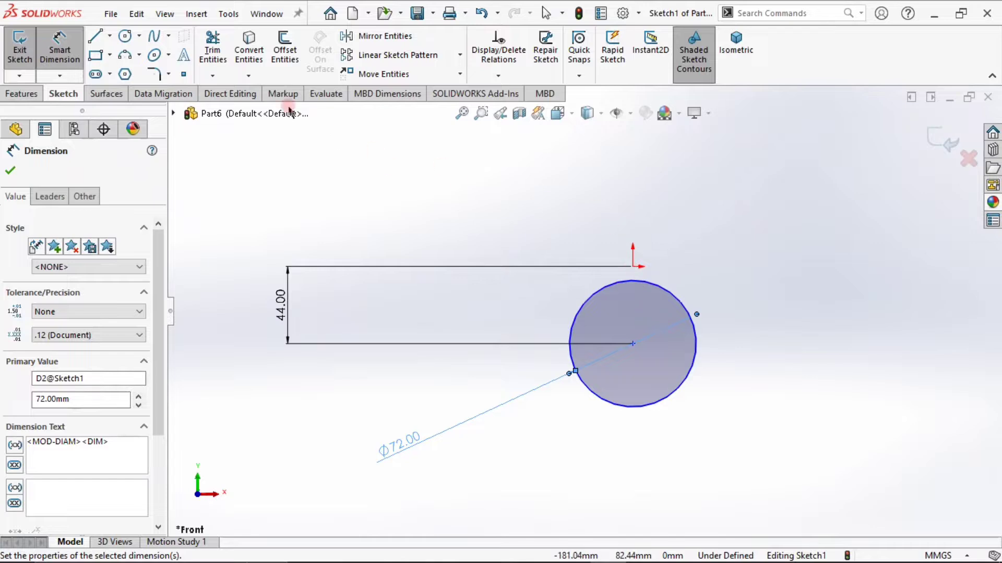
# Sketch two separate slanted lines flanking the circle and diverging upwards, the left one about 161 mm long
pyautogui.click(95, 36)
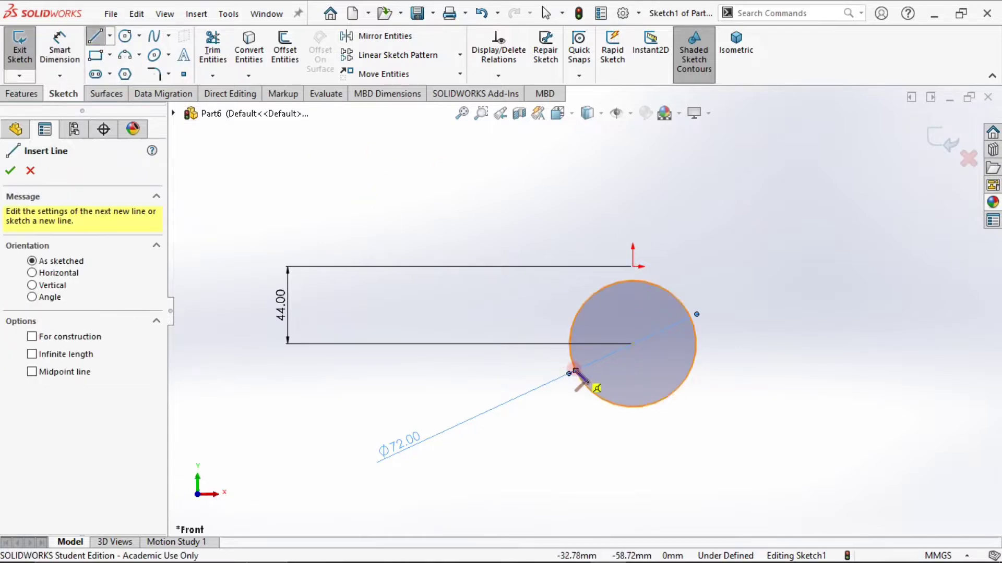
pyautogui.click(556, 431)
pyautogui.click(480, 159)
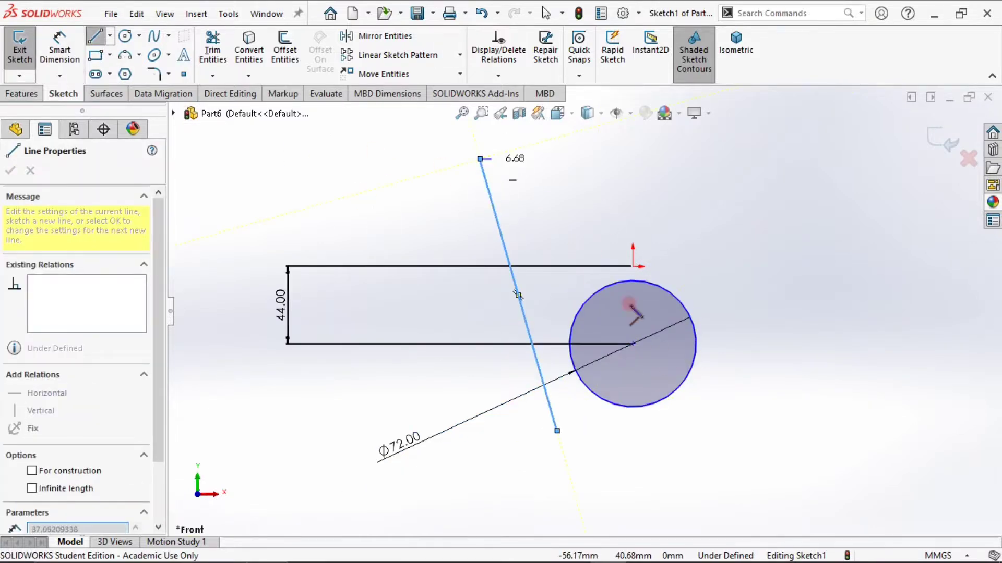
pyautogui.press('Escape')
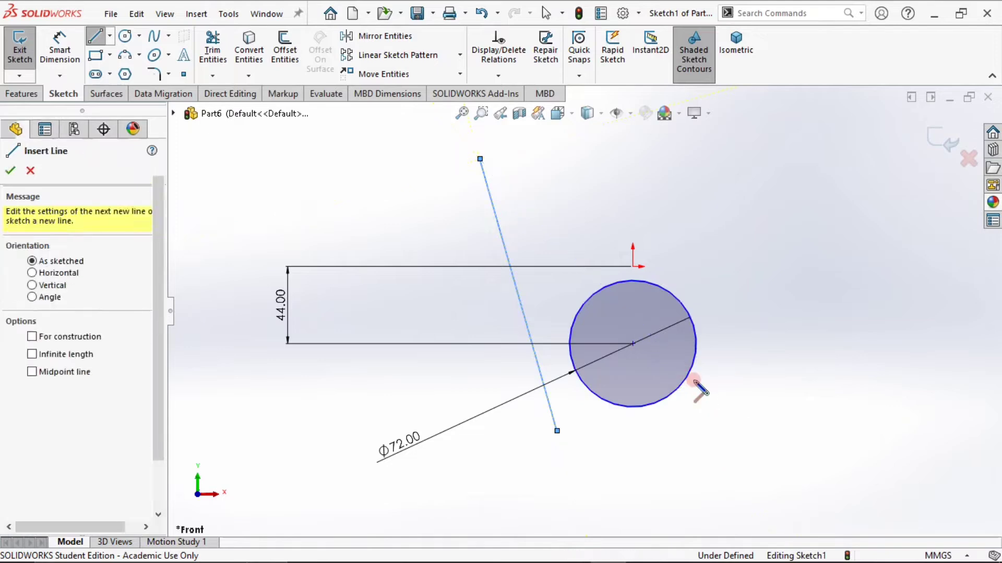
pyautogui.press('Escape')
pyautogui.click(98, 40)
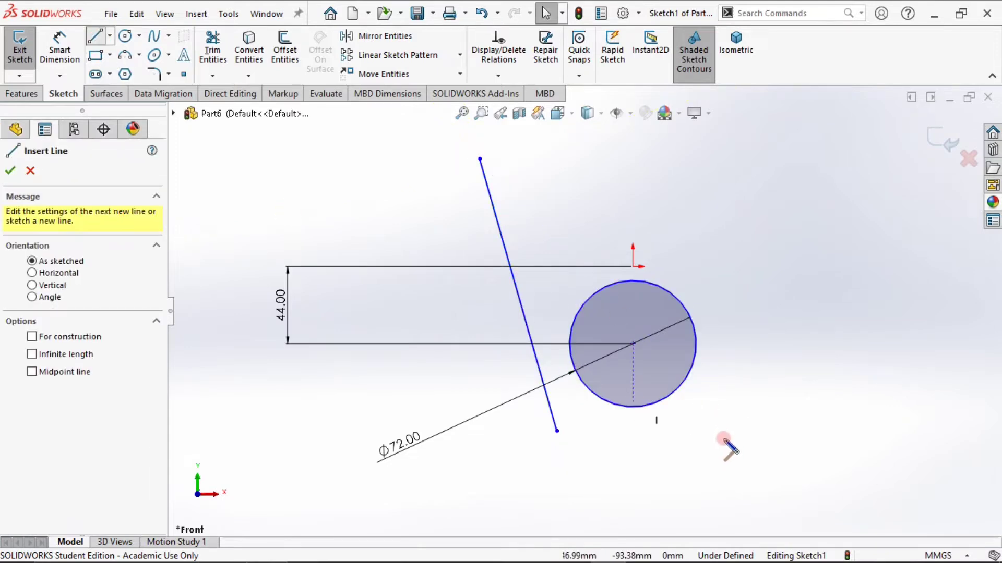
pyautogui.click(700, 431)
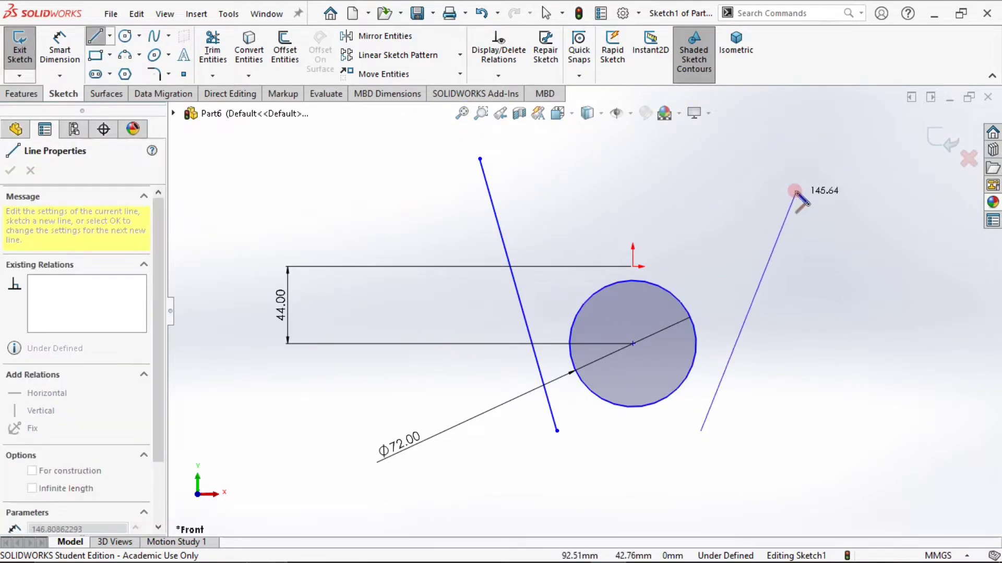
pyautogui.click(796, 158)
pyautogui.press('Escape')
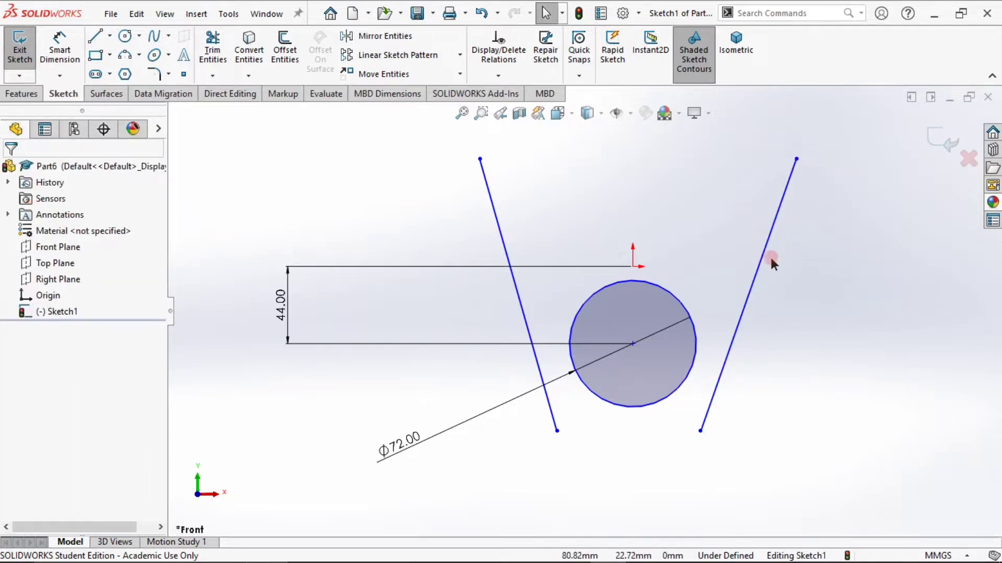
# Make the right and left slanted lines each tangent to the circle
pyautogui.click(752, 282)
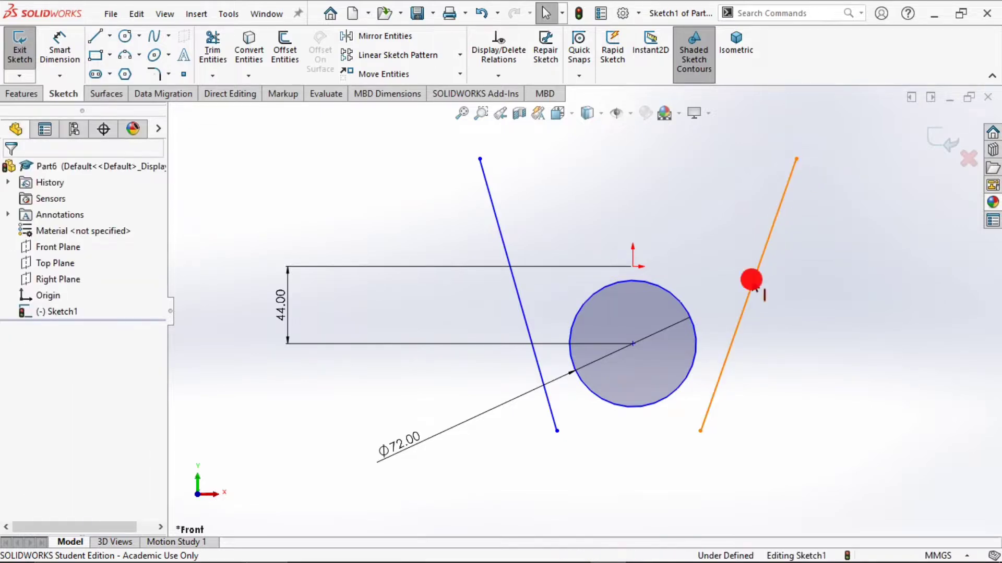
pyautogui.keyDown('ctrl'); pyautogui.click(681, 309); pyautogui.keyUp('ctrl')
pyautogui.click(44, 410)
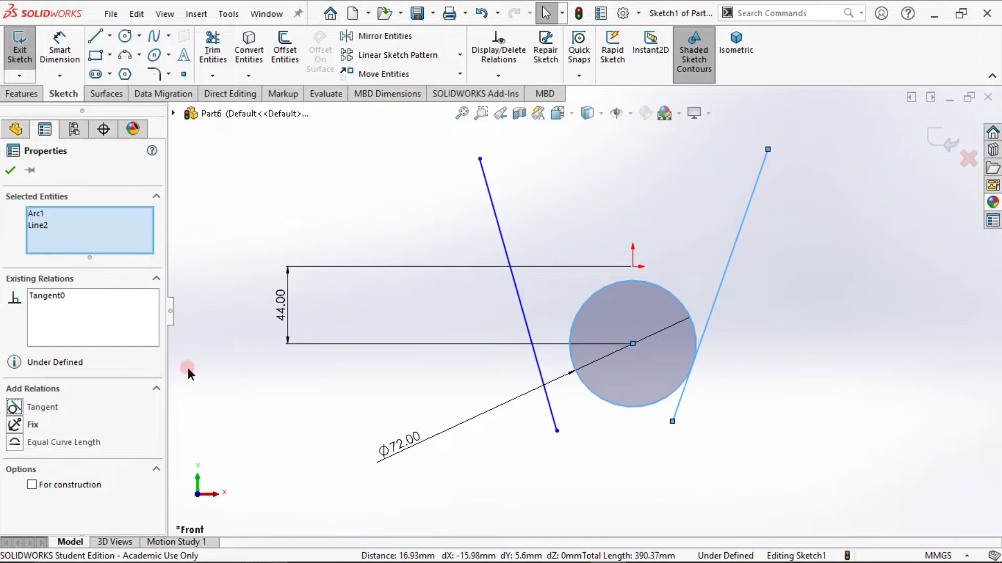
pyautogui.click(346, 217)
pyautogui.click(495, 212)
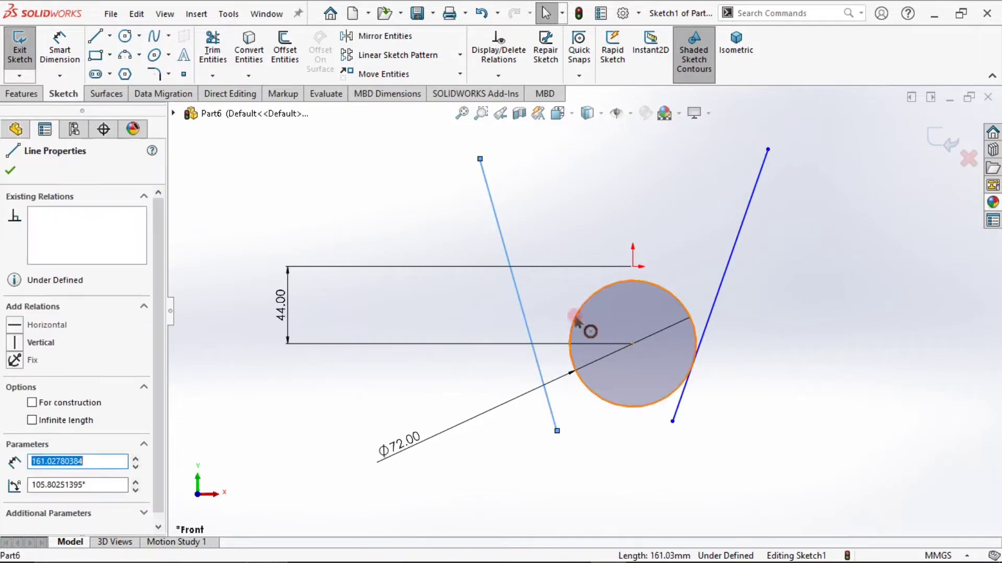
pyautogui.keyDown('ctrl'); pyautogui.click(580, 329); pyautogui.keyUp('ctrl')
pyautogui.click(41, 407)
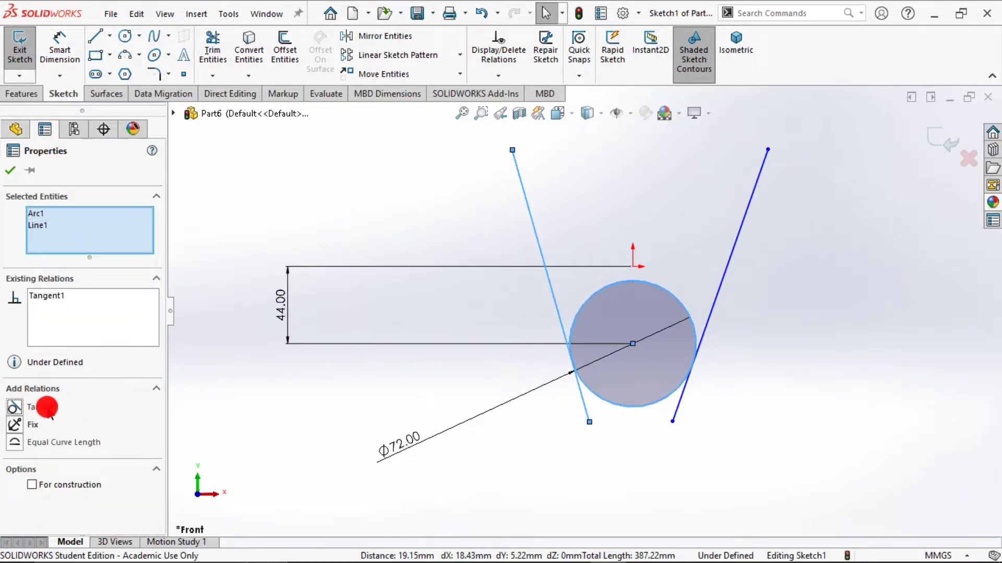
pyautogui.click(414, 173)
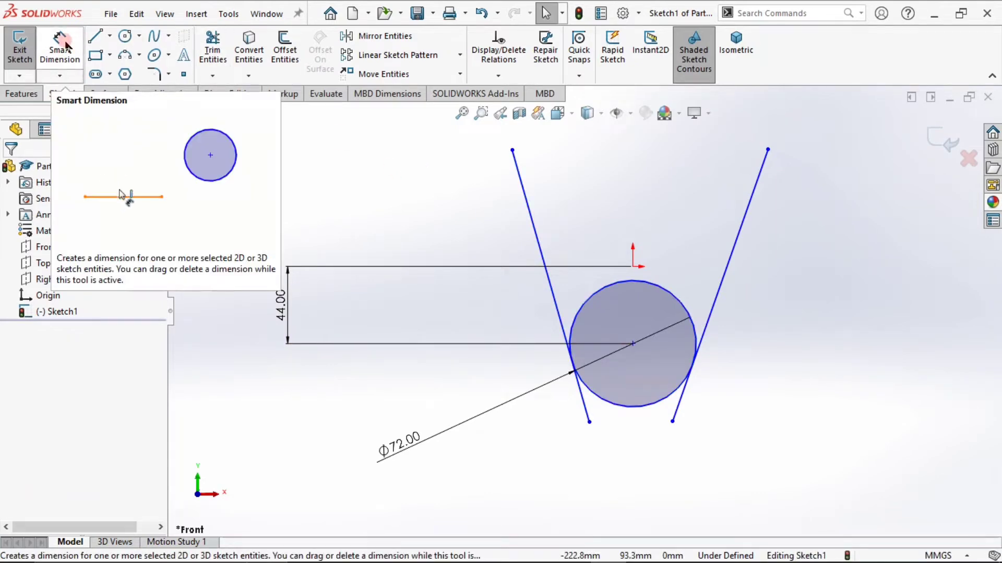
# Add a Vertical relation between the circle's centre and the origin
pyautogui.click(632, 344)
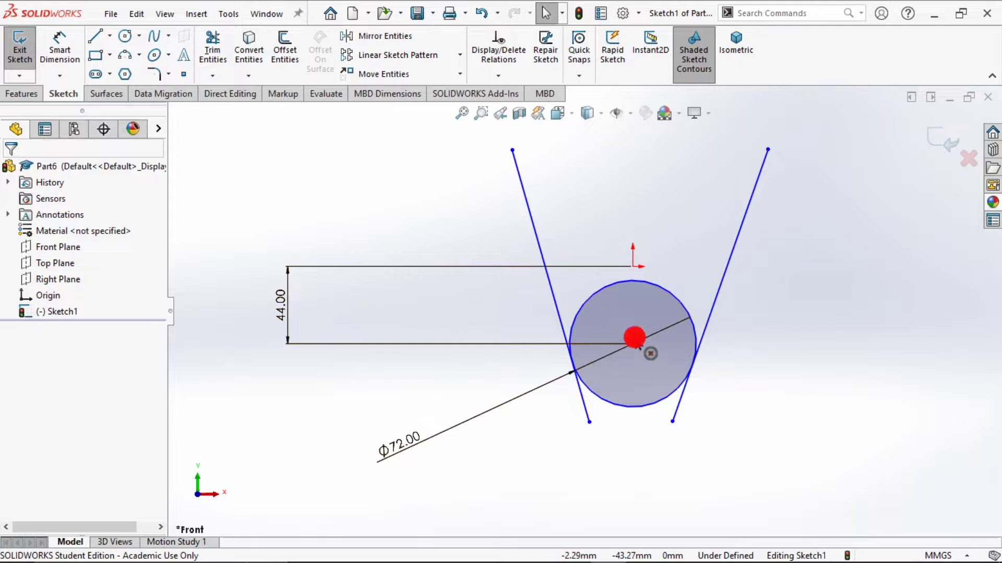
pyautogui.keyDown('ctrl'); pyautogui.click(632, 266); pyautogui.keyUp('ctrl')
pyautogui.click(33, 423)
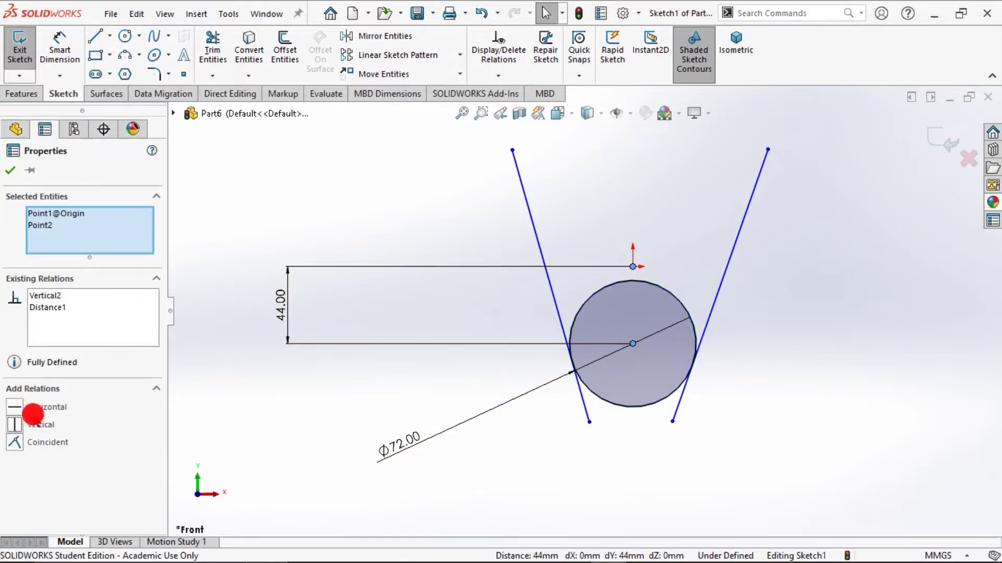
pyautogui.click(13, 170)
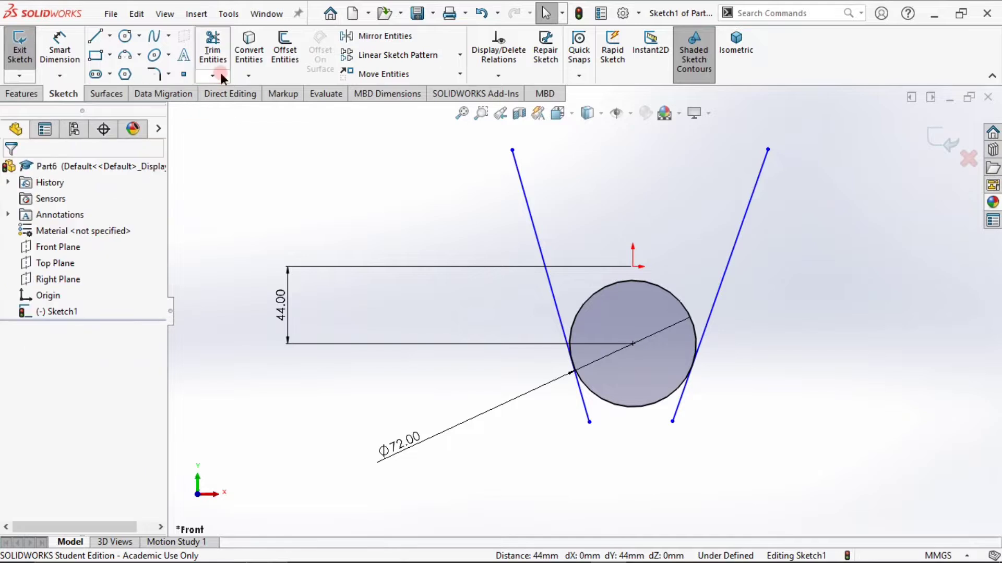
# Power-trim the lower ends of both slanted lines back to the circle and adjust the right line's lower endpoint at its tangent point
pyautogui.click(212, 49)
pyautogui.scroll(-3, 631, 421)
pyautogui.scroll(-1, 630, 421)
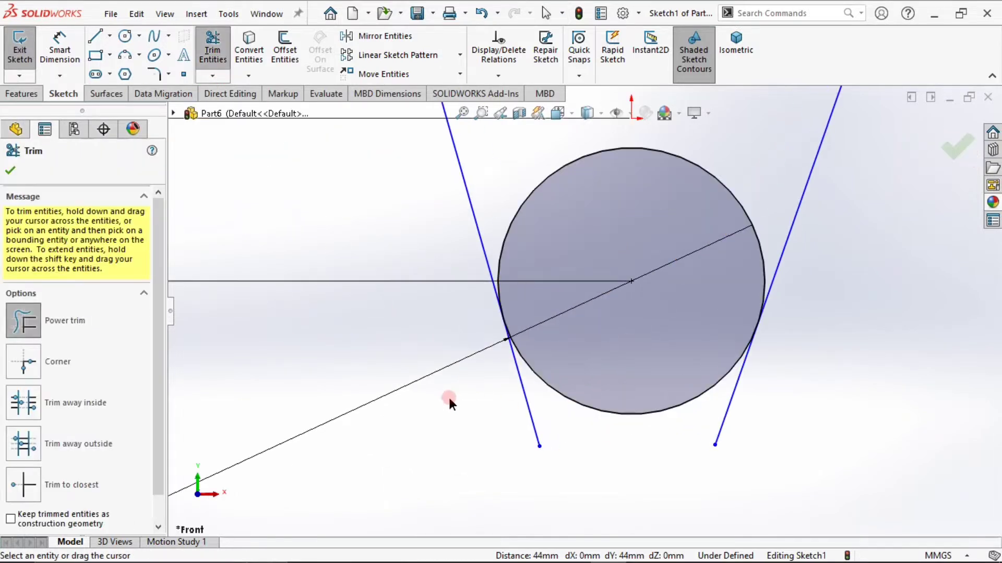
pyautogui.moveTo(449, 396); pyautogui.dragTo(580, 424)
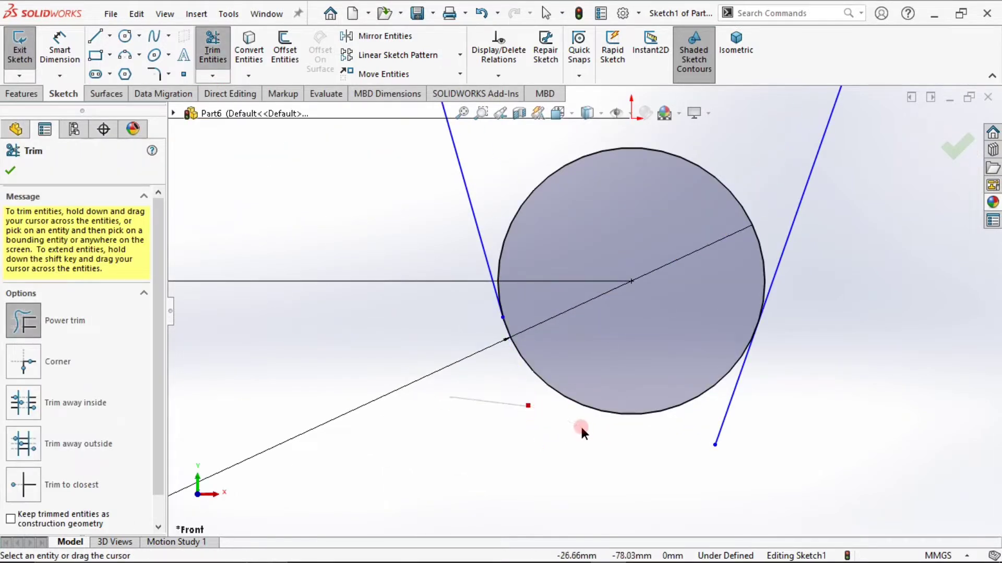
pyautogui.rightClick(732, 445)
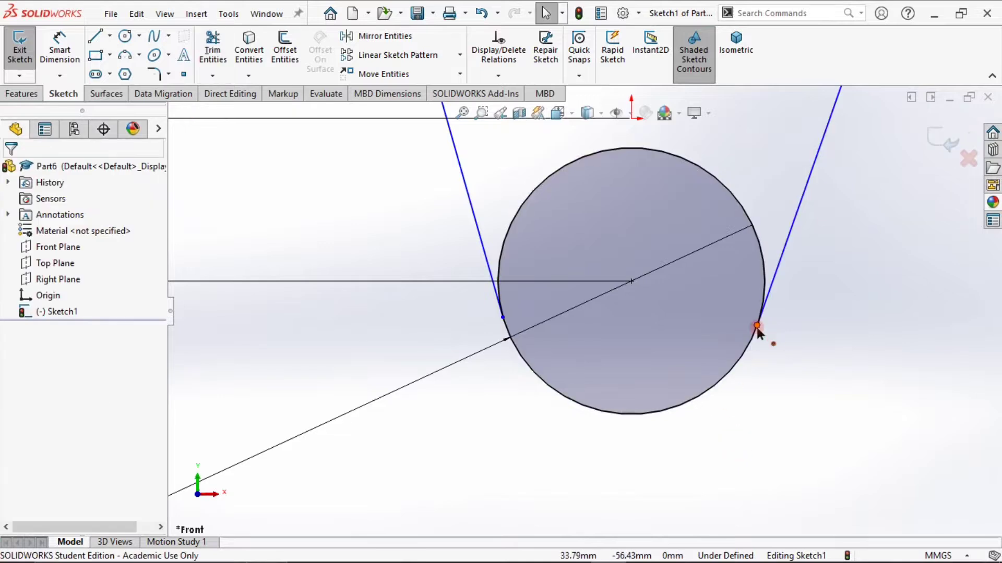
pyautogui.moveTo(756, 328)
pyautogui.mouseDown()
pyautogui.moveTo(763, 310)
pyautogui.moveTo(759, 323)
pyautogui.mouseUp()
pyautogui.click(806, 400)
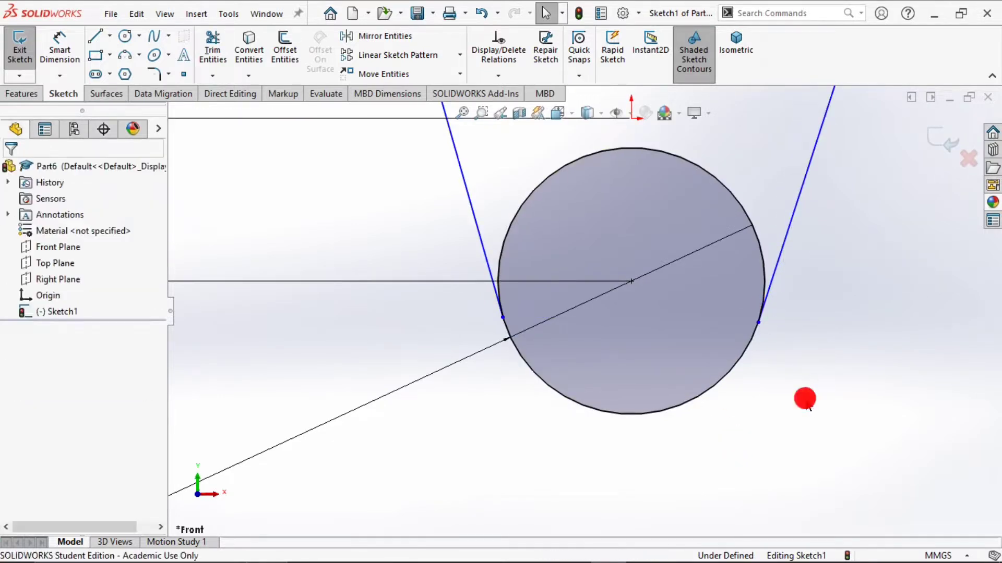
# Dimension the angle between the two slanted lines as 33 degrees
pyautogui.press('f')
pyautogui.click(59, 45)
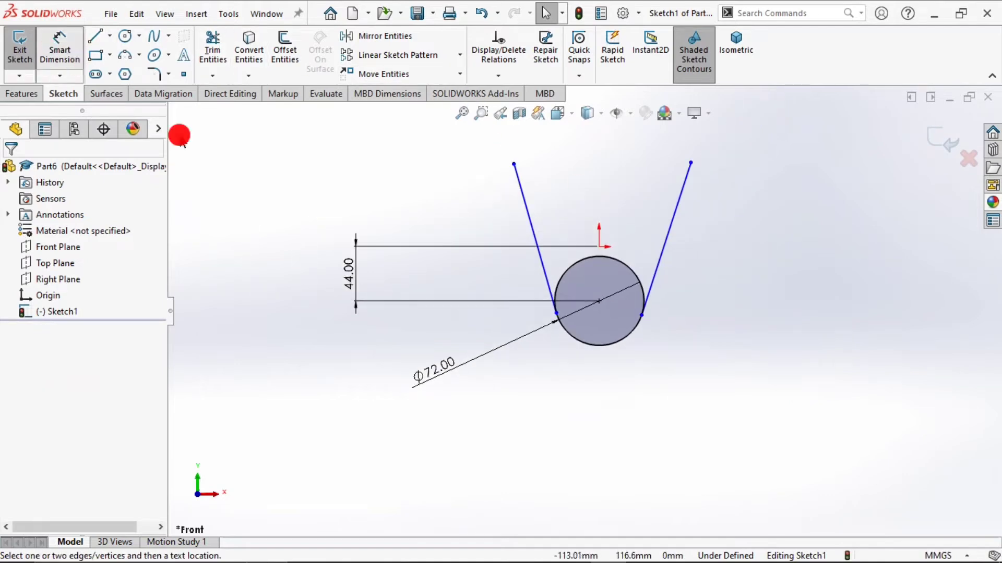
pyautogui.click(528, 201)
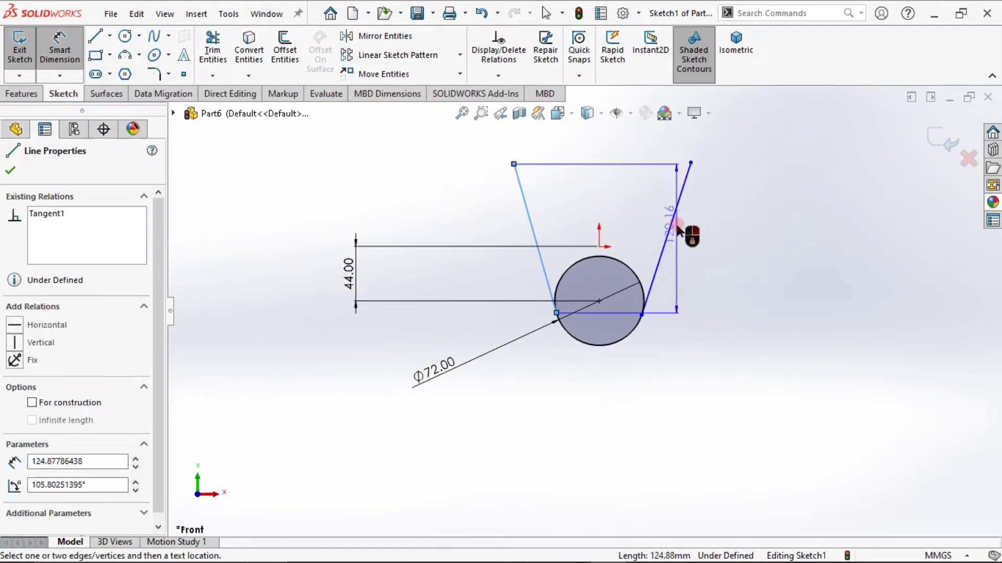
pyautogui.click(679, 221)
pyautogui.click(605, 180)
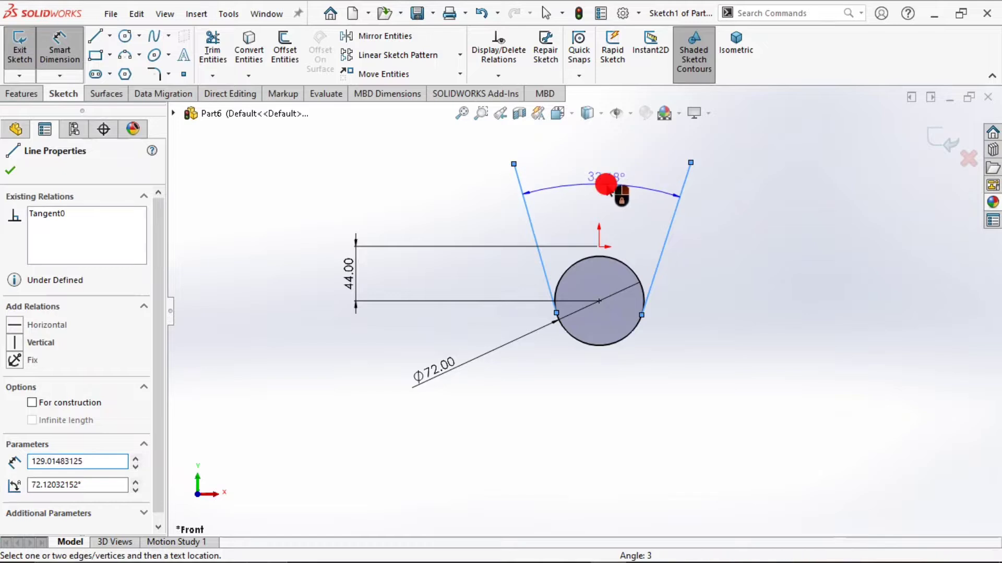
pyautogui.write('33')
pyautogui.press('Return')
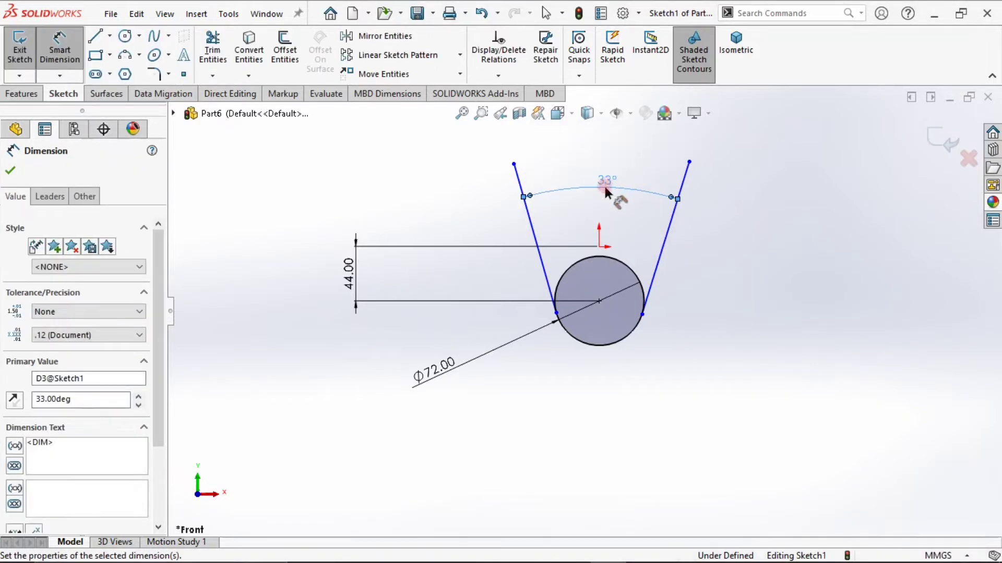
pyautogui.click(469, 191)
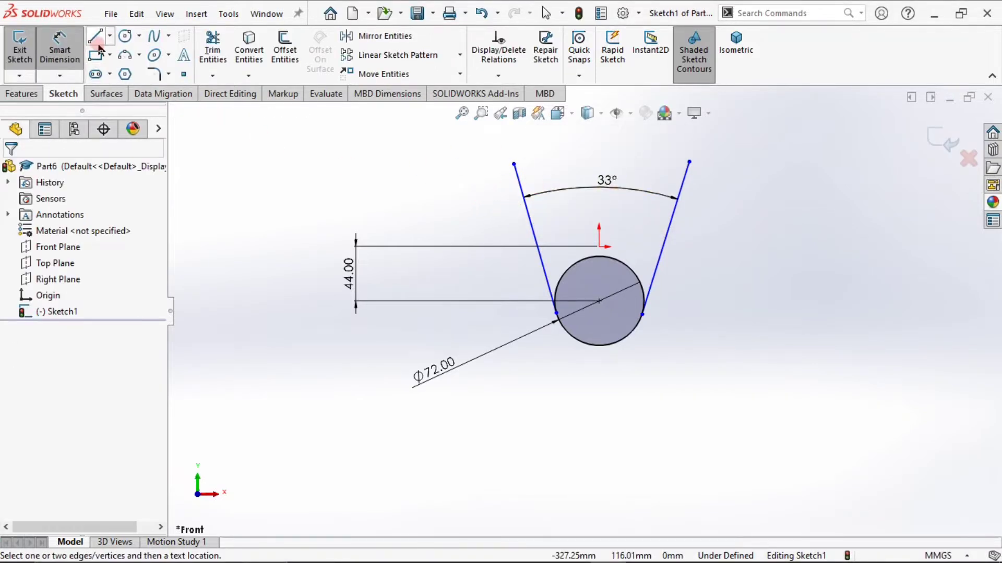
# Draw a three-point arc joining the upper ends of the two slanted lines, bulging upward above the 33-degree angle
pyautogui.click(124, 55)
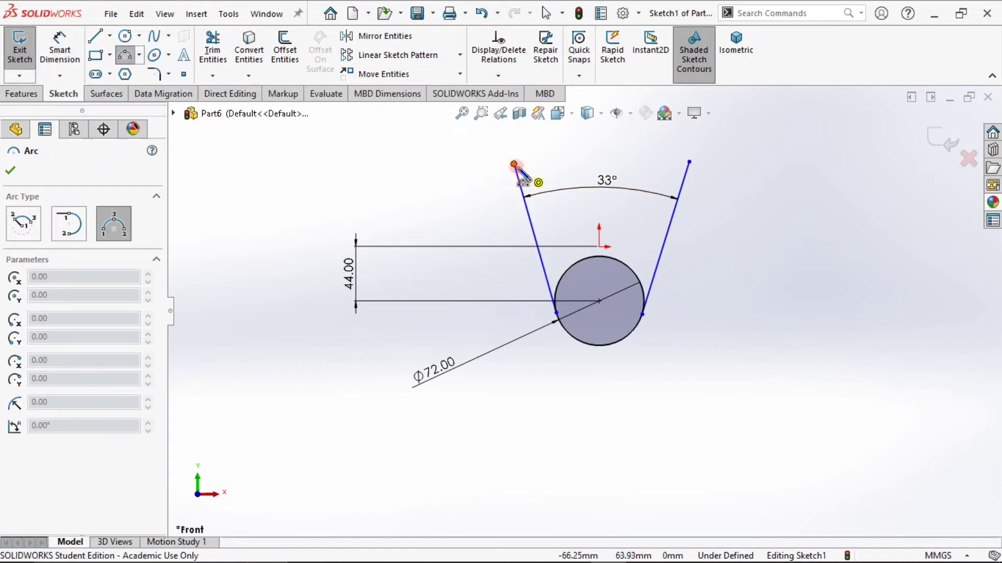
pyautogui.click(514, 164)
pyautogui.click(689, 162)
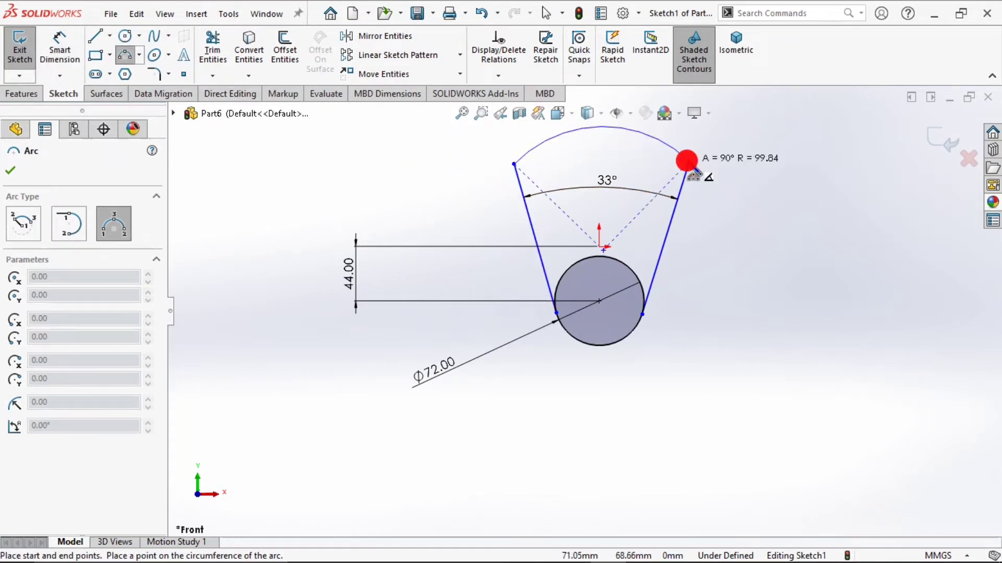
pyautogui.click(606, 141)
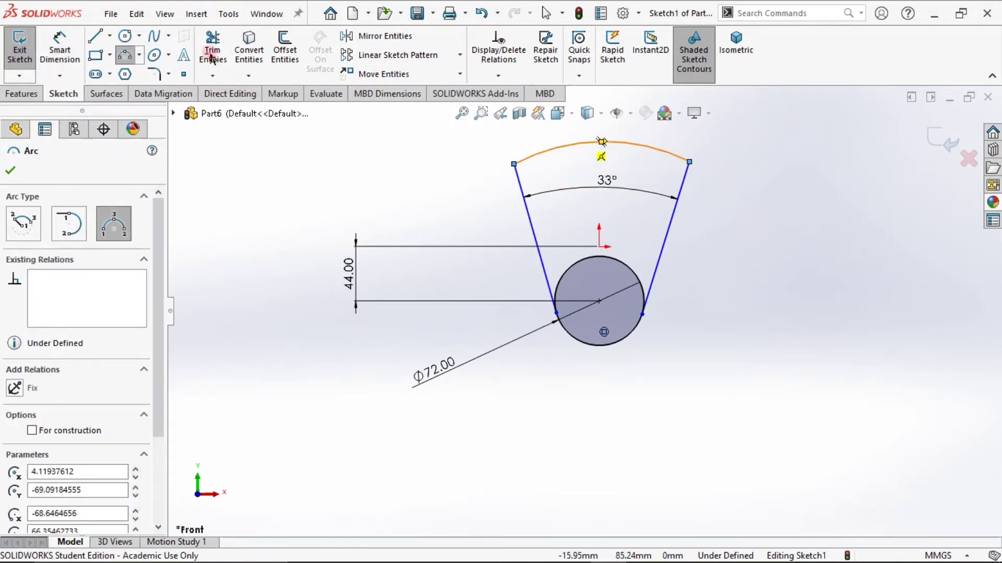
# Dimension the radius of the upper arc as 80 mm
pyautogui.click(60, 48)
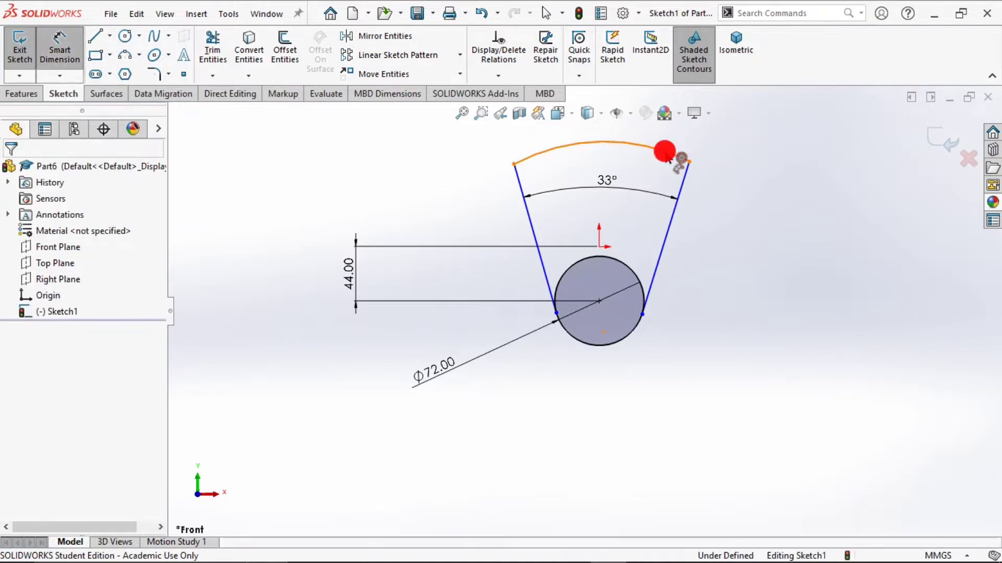
pyautogui.click(672, 155)
pyautogui.click(737, 134)
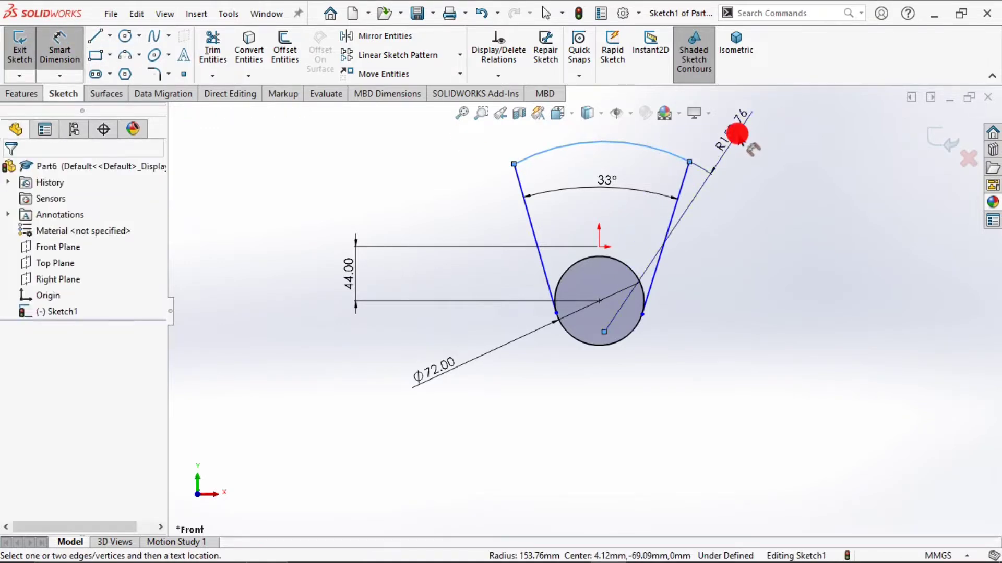
pyautogui.write('80')
pyautogui.press('Return')
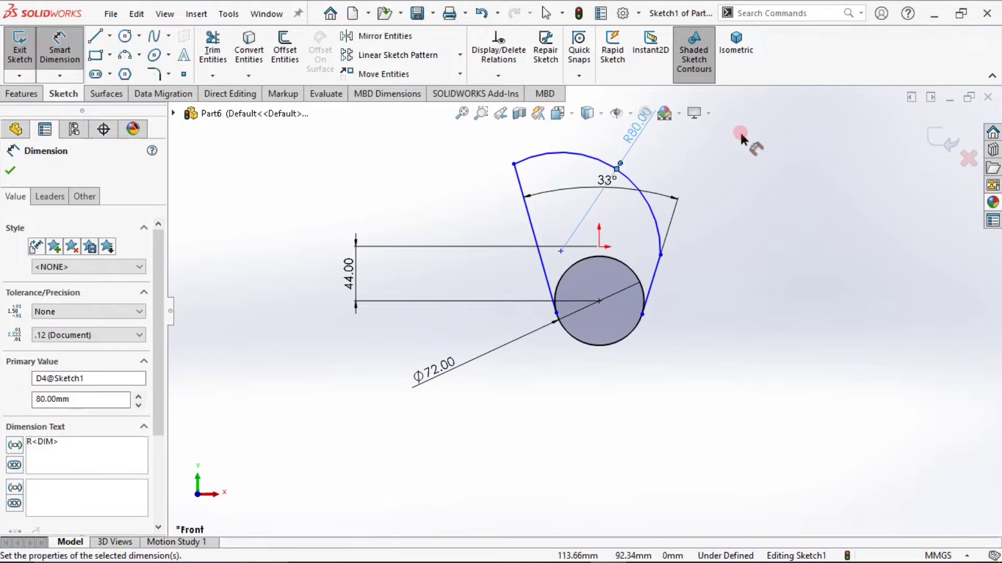
pyautogui.press('Escape')
# Pull the arc's right endpoint back up and add a Vertical relation between the arc's centre and the origin
pyautogui.moveTo(658, 264)
pyautogui.mouseDown()
pyautogui.moveTo(700, 194)
pyautogui.moveTo(706, 163)
pyautogui.moveTo(698, 170)
pyautogui.mouseUp()
pyautogui.click(608, 212)
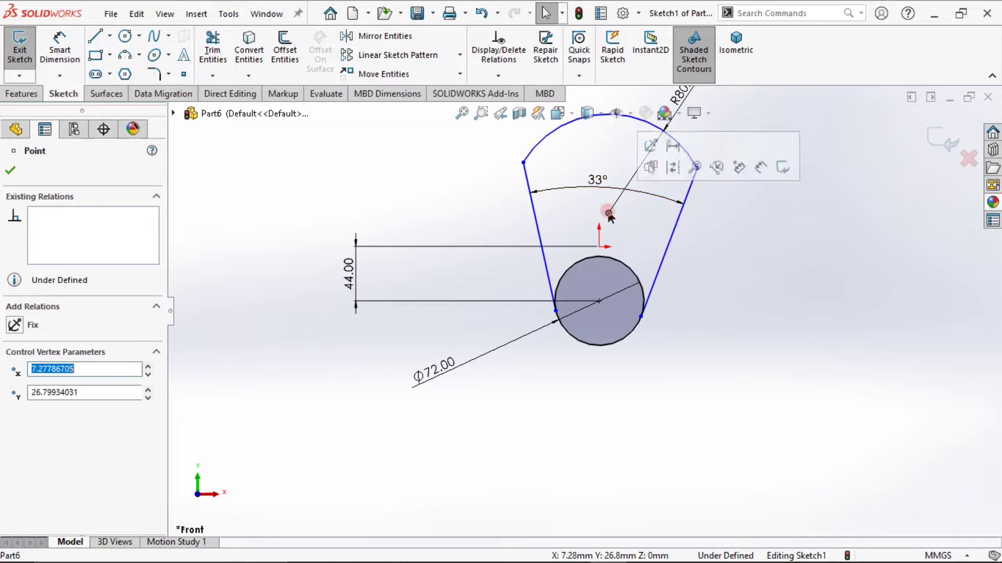
pyautogui.keyDown('ctrl'); pyautogui.click(599, 247); pyautogui.keyUp('ctrl')
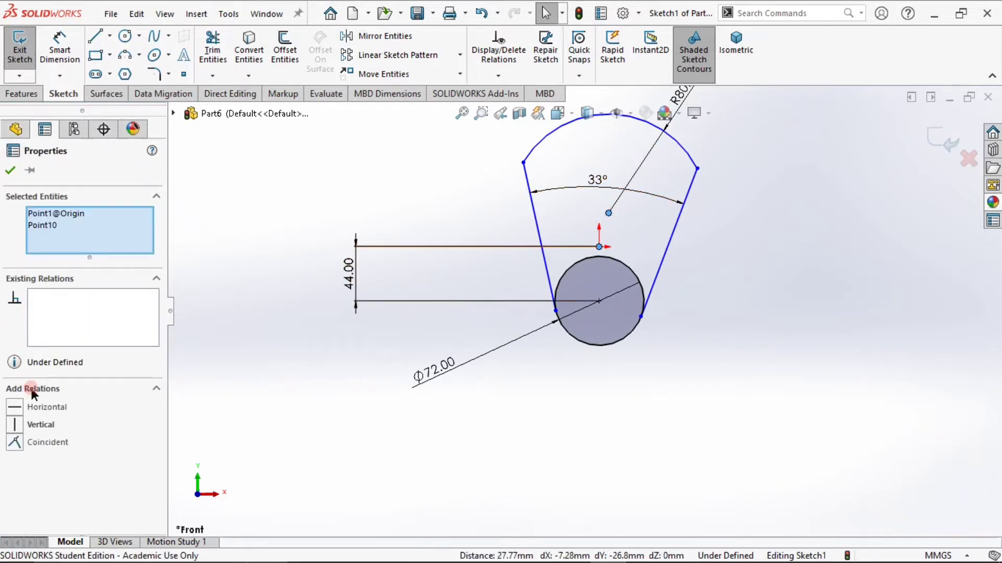
pyautogui.click(41, 425)
pyautogui.click(291, 221)
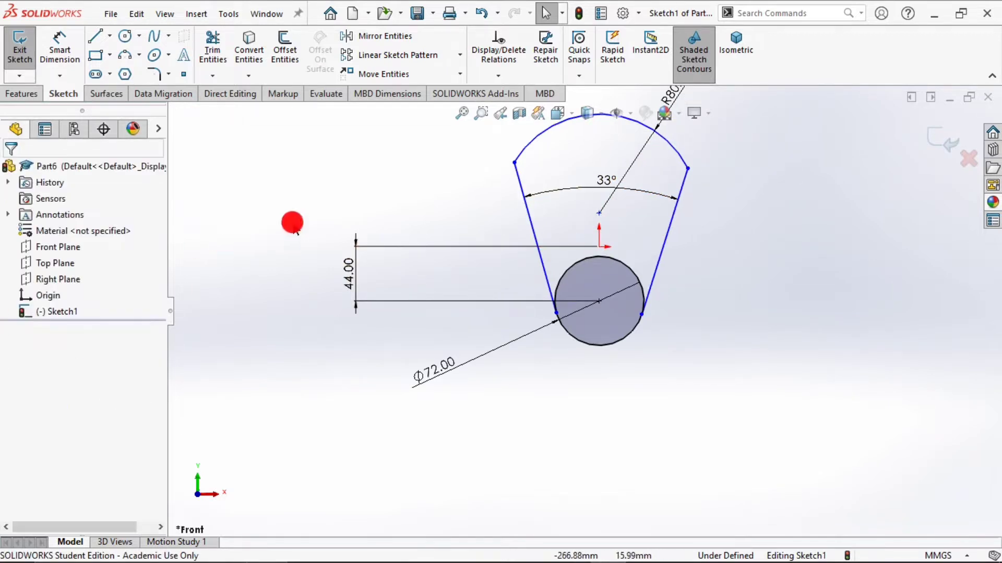
# Examine the upper arc, the right slanted line and their shared endpoint for remaining freedom
pyautogui.click(772, 313)
pyautogui.scroll(2, 772, 312)
pyautogui.scroll(-2, 628, 196)
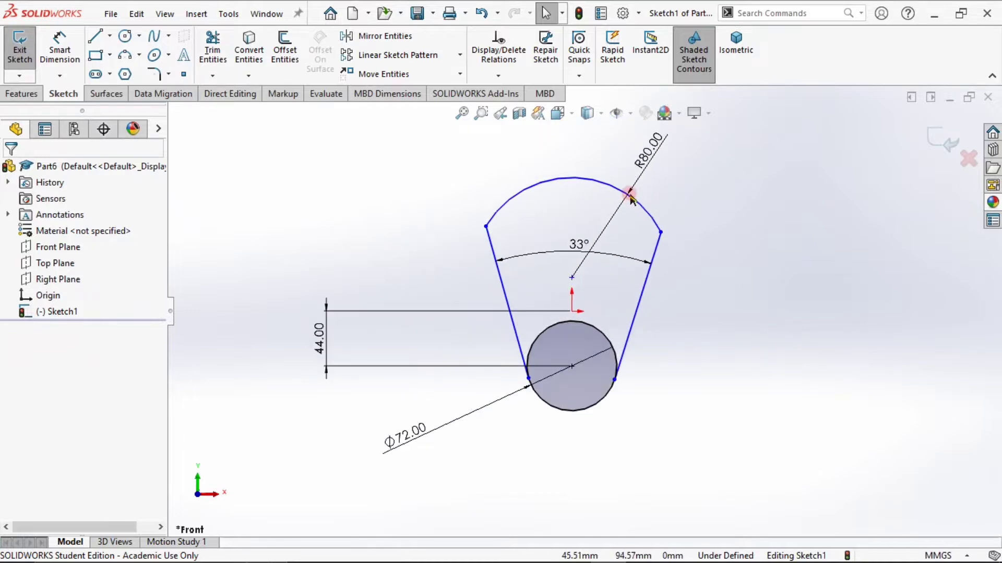
pyautogui.click(647, 210)
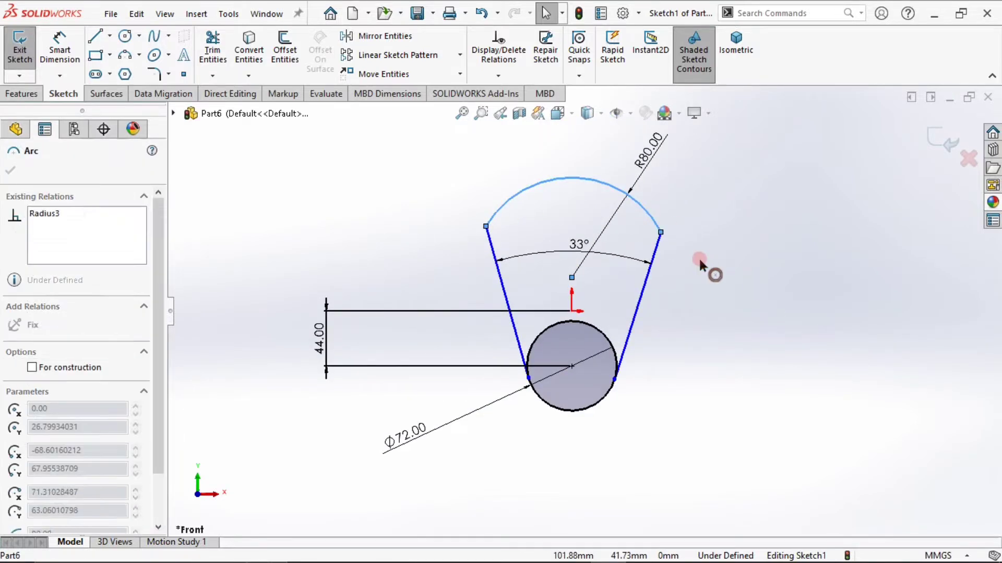
pyautogui.click(631, 340)
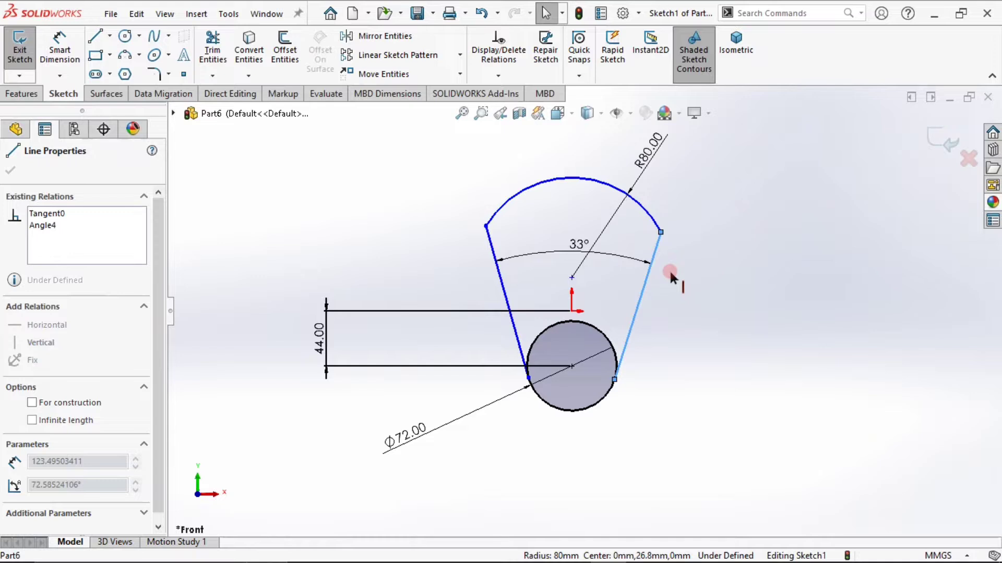
pyautogui.click(661, 232)
pyautogui.click(721, 299)
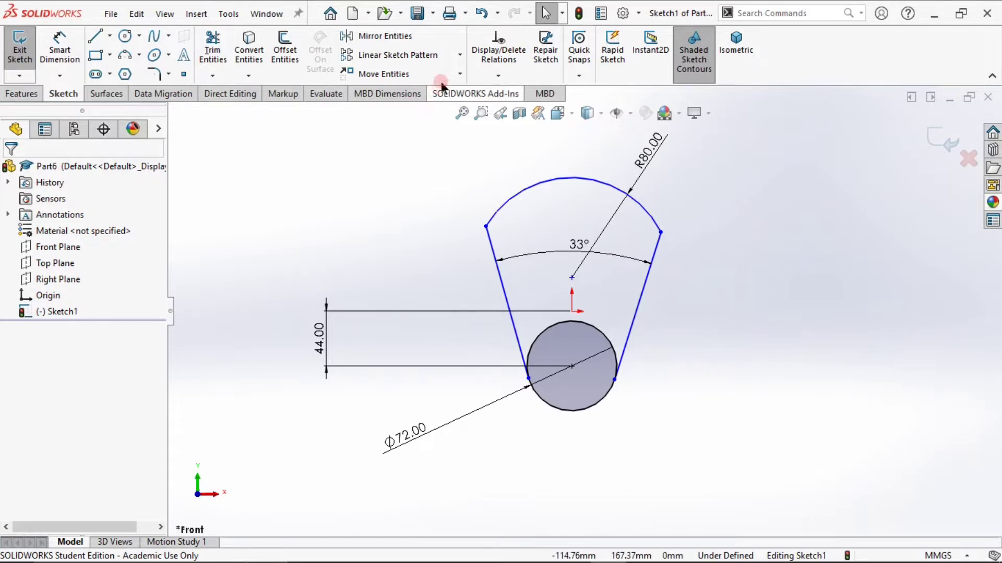
# Try Fully Define Sketch on all entities in the sketch, calculate the missing dimensions and discard the result
pyautogui.click(497, 75)
pyautogui.click(523, 128)
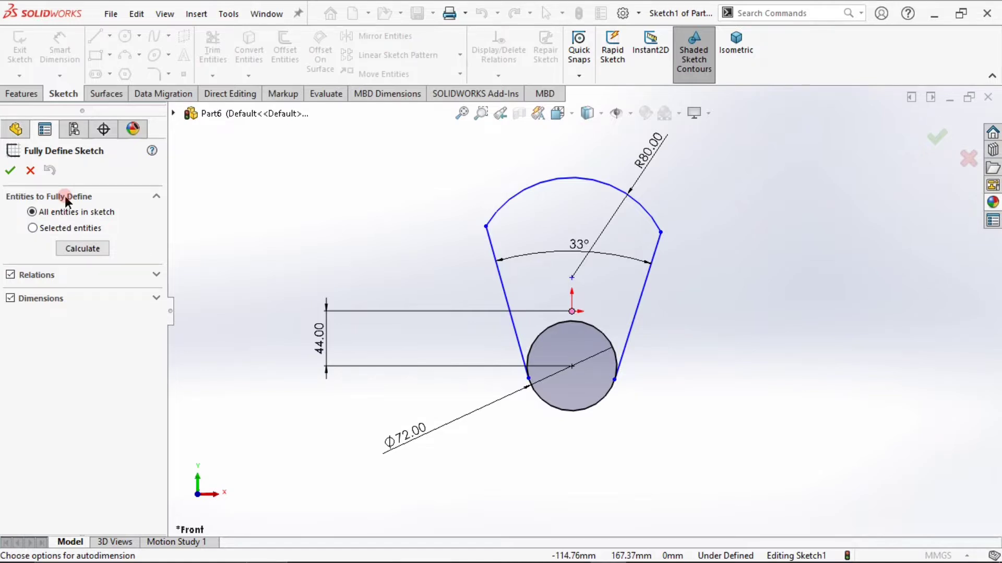
pyautogui.click(90, 245)
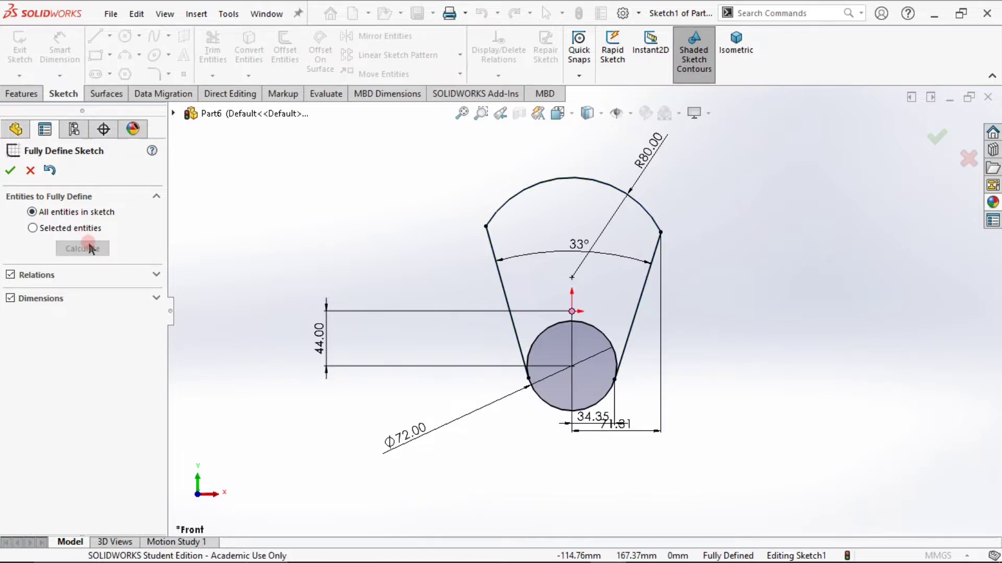
pyautogui.click(30, 169)
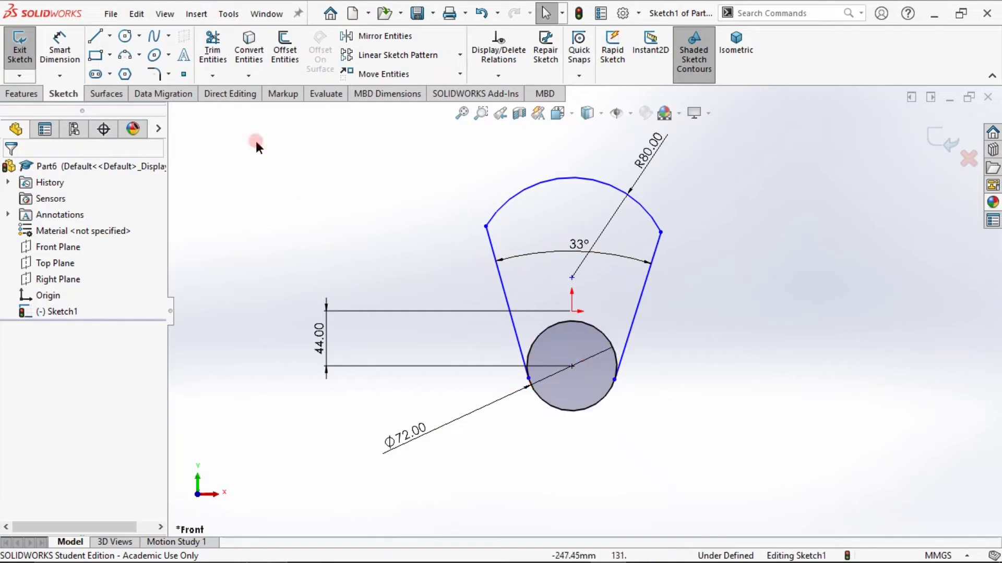
# Try a horizontal dimension between the upper arc's centre and its right endpoint, and discard it
pyautogui.click(58, 42)
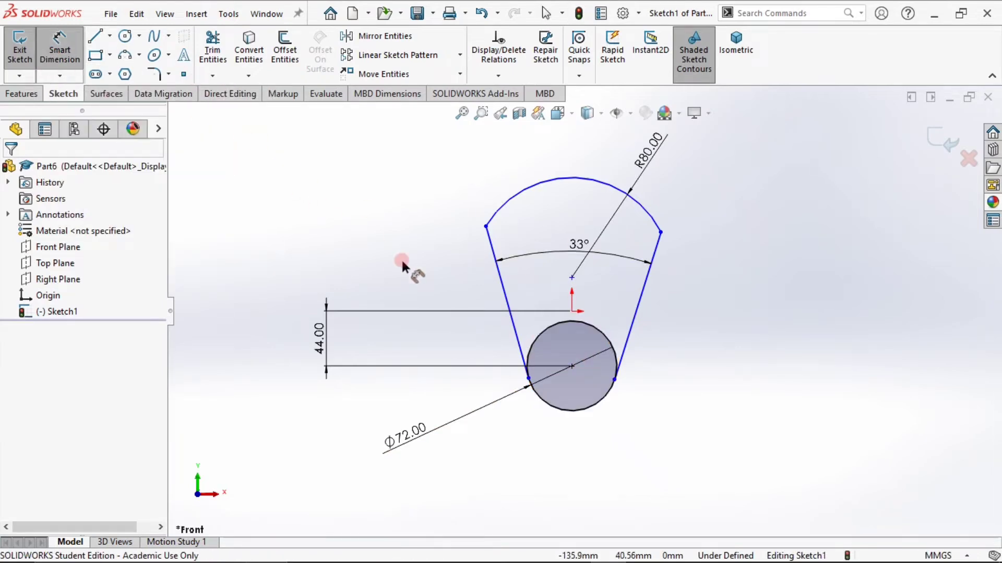
pyautogui.click(573, 280)
pyautogui.click(661, 233)
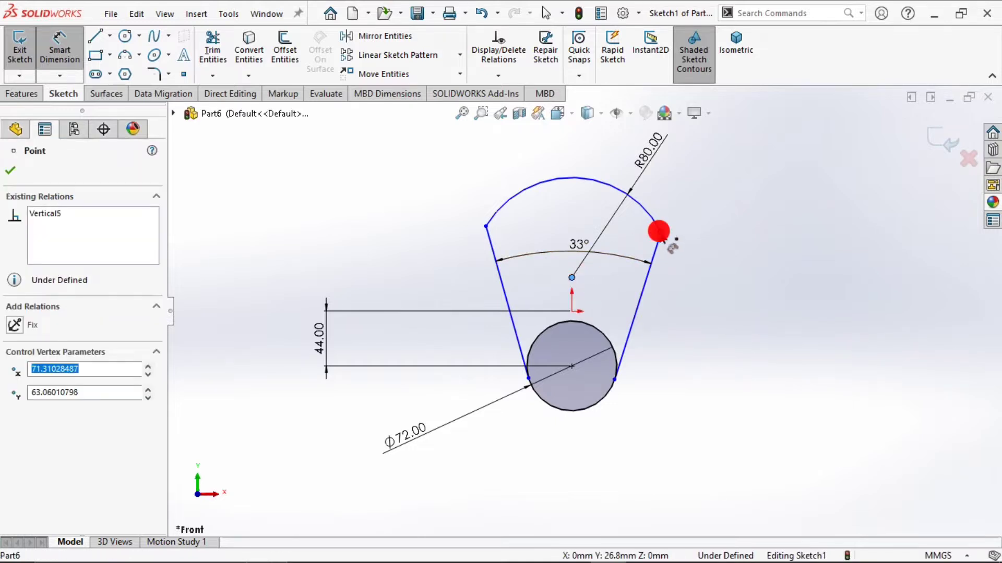
pyautogui.click(596, 446)
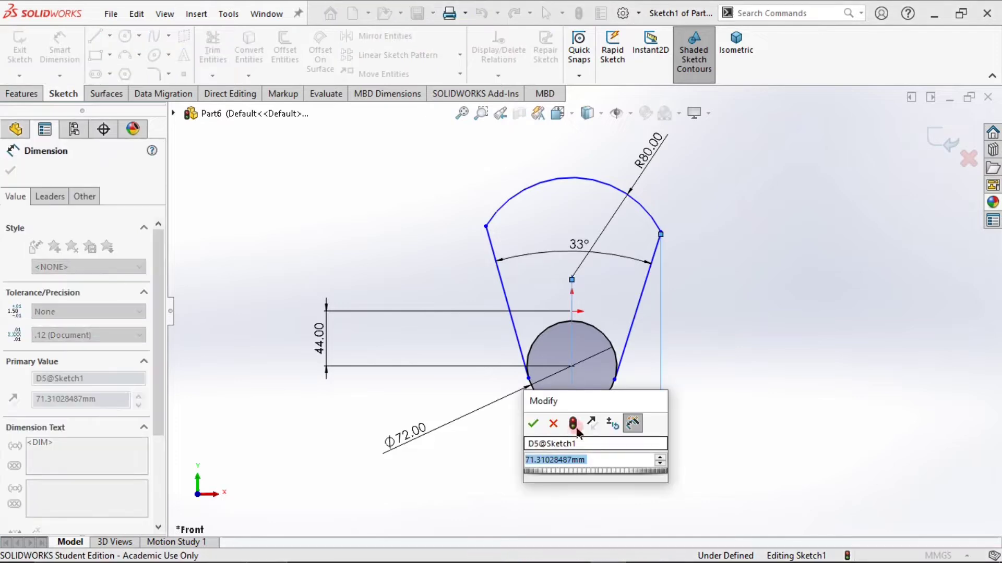
pyautogui.click(553, 424)
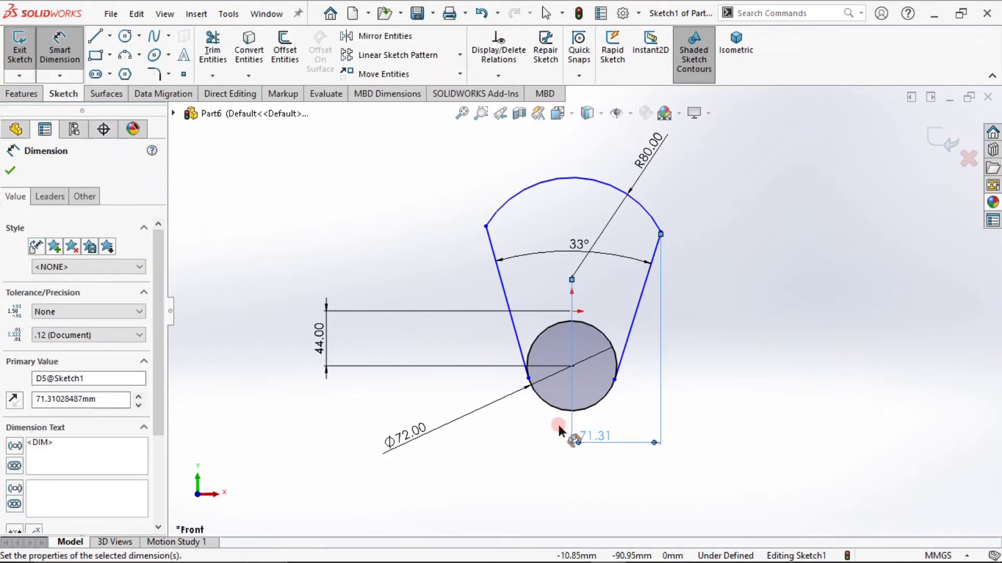
pyautogui.click(573, 428)
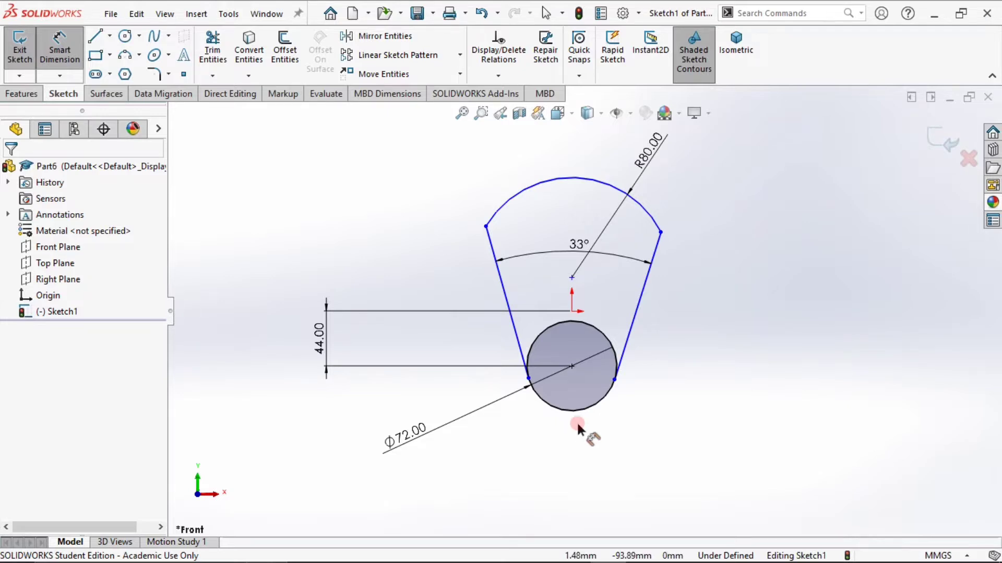
pyautogui.click(418, 257)
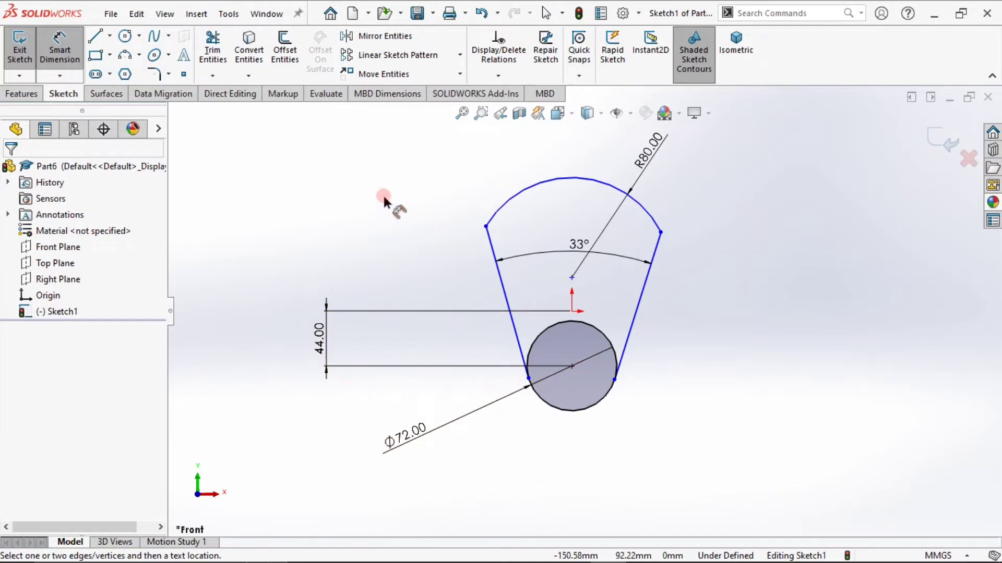
pyautogui.press('Escape')
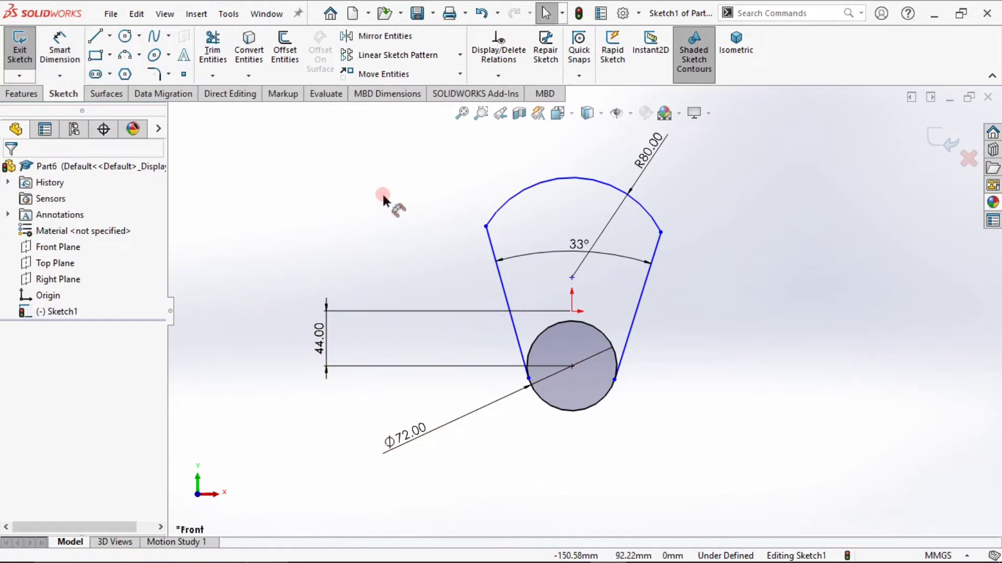
# Try a Tangent relation between the left slanted line and the upper arc, and undo it
pyautogui.click(491, 241)
pyautogui.keyDown('ctrl'); pyautogui.click(493, 214); pyautogui.keyUp('ctrl')
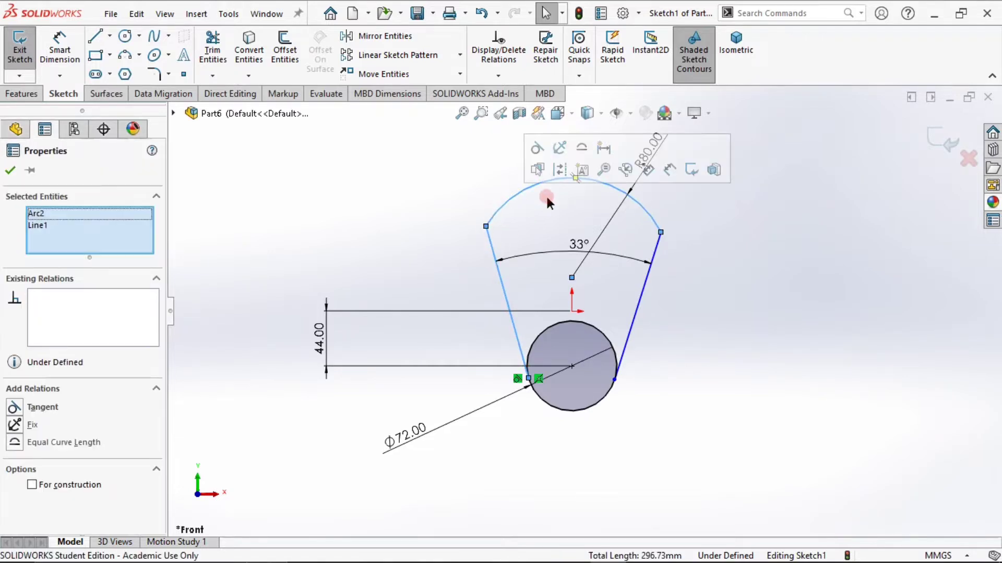
pyautogui.click(537, 148)
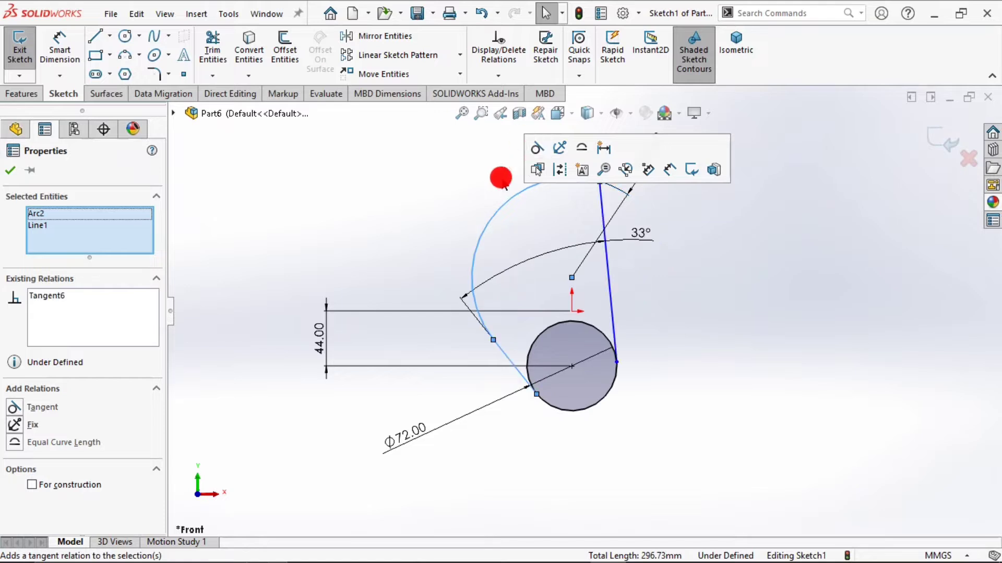
pyautogui.hotkey('ctrl', 'z')
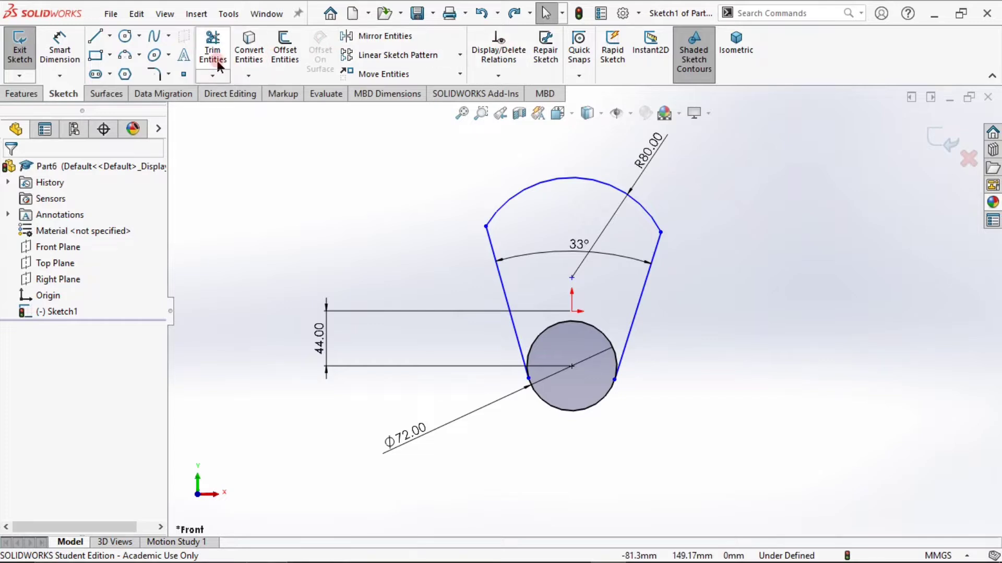
pyautogui.click(60, 50)
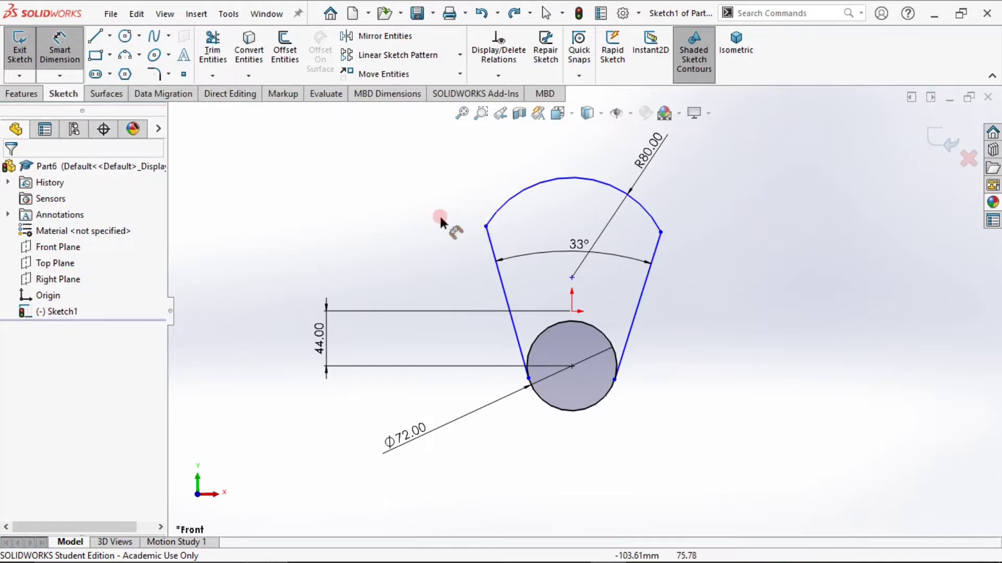
pyautogui.press('Escape')
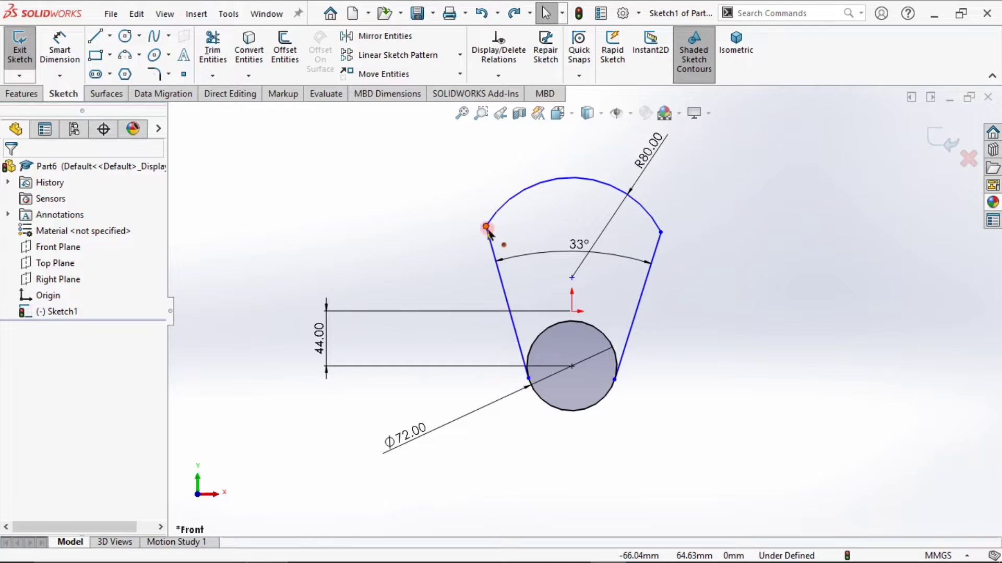
# Nudge the arc's left endpoint inward and add a Horizontal relation between the arc's two endpoints
pyautogui.moveTo(486, 226)
pyautogui.mouseDown()
pyautogui.moveTo(425, 268)
pyautogui.moveTo(509, 225)
pyautogui.moveTo(492, 228)
pyautogui.mouseUp()
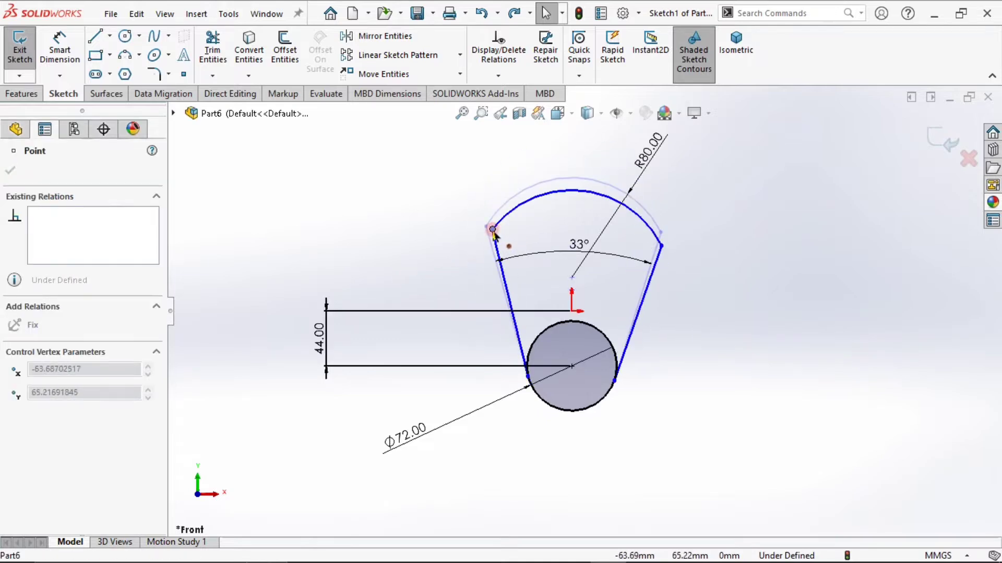
pyautogui.moveTo(662, 249); pyautogui.dragTo(666, 257)
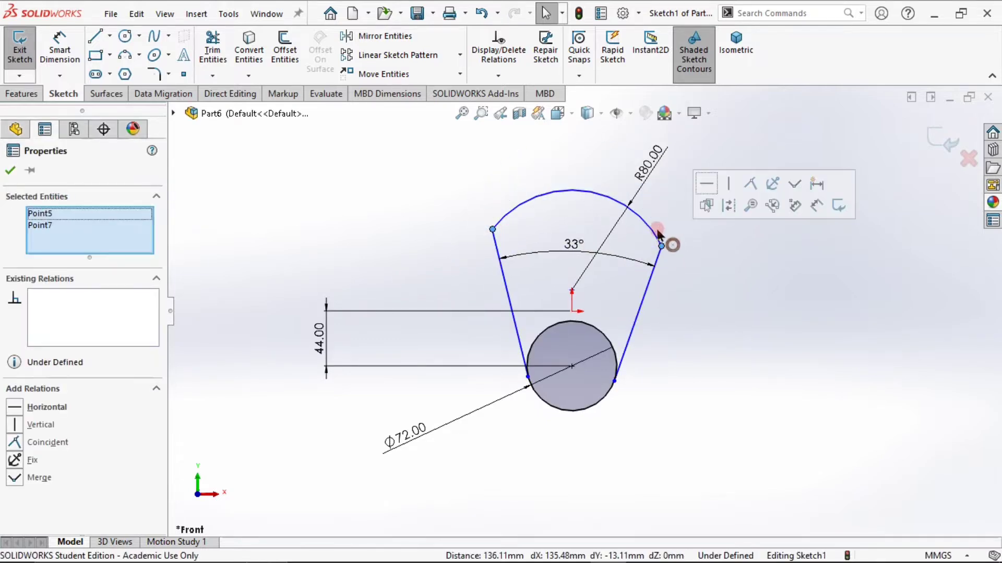
pyautogui.click(708, 186)
pyautogui.click(694, 295)
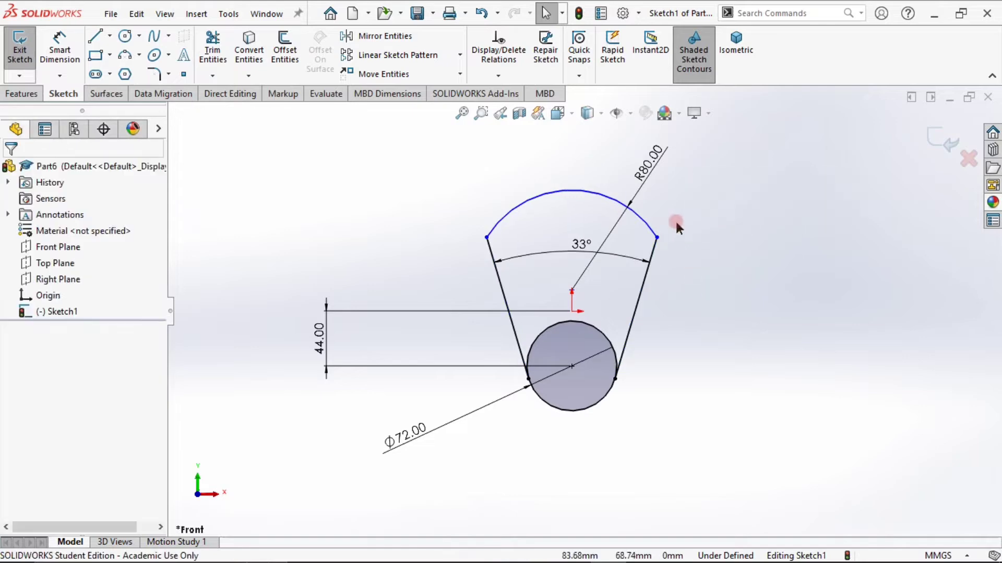
# Move the upper arc's right endpoint up along its slanted line to about X 70 mm, Y 66 mm
pyautogui.click(651, 194)
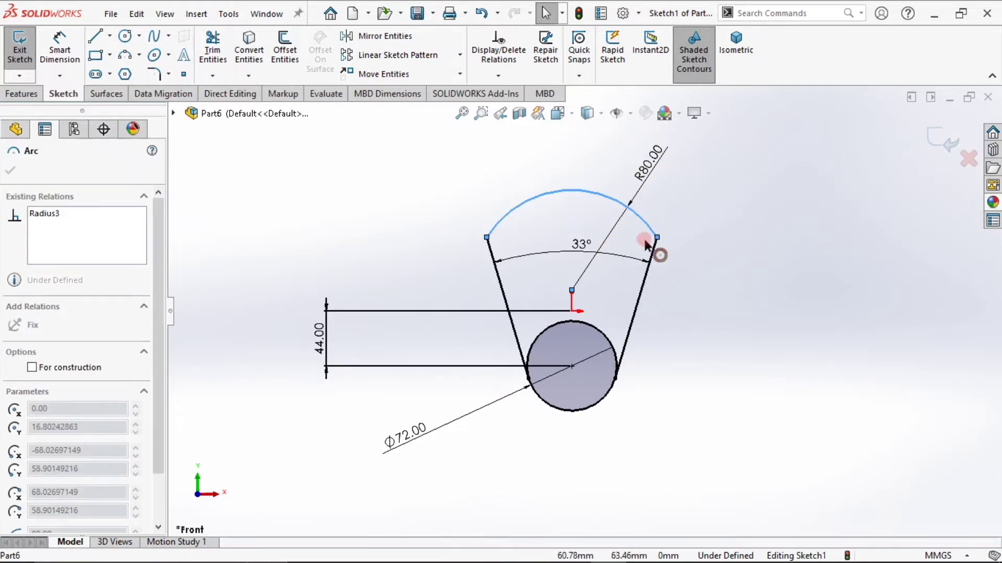
pyautogui.moveTo(656, 238)
pyautogui.mouseDown()
pyautogui.moveTo(648, 273)
pyautogui.moveTo(663, 231)
pyautogui.mouseUp()
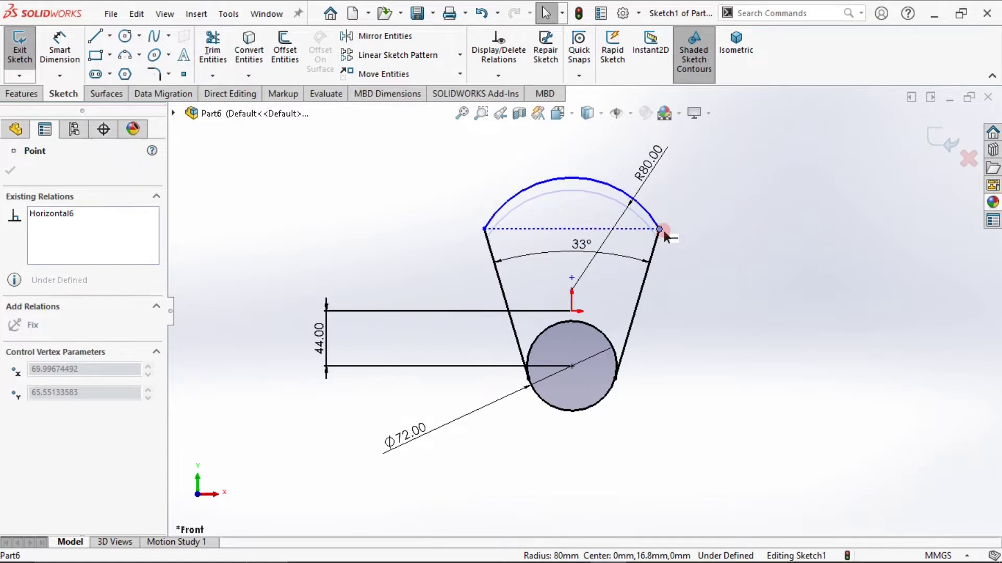
pyautogui.moveTo(664, 232); pyautogui.dragTo(668, 234)
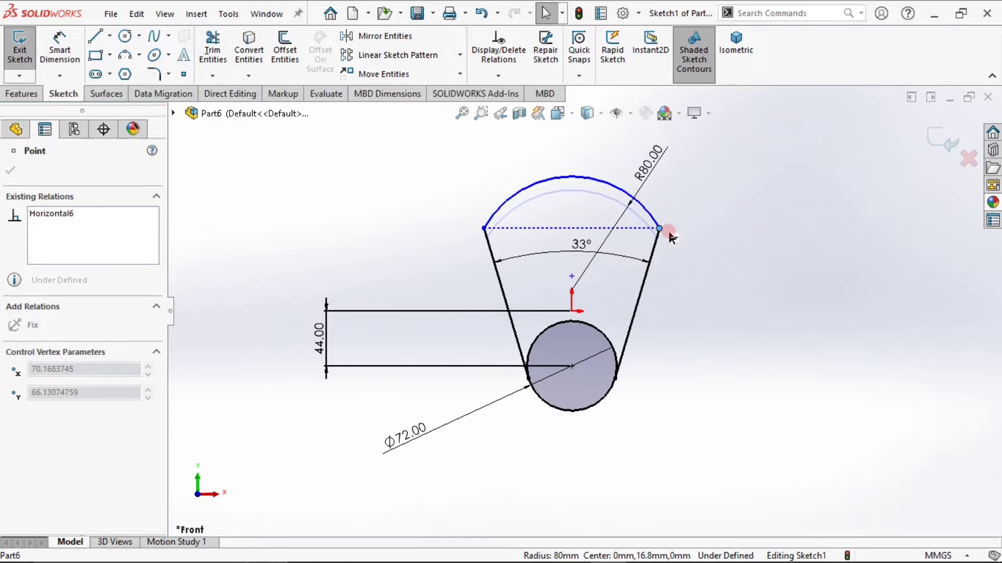
pyautogui.click(731, 284)
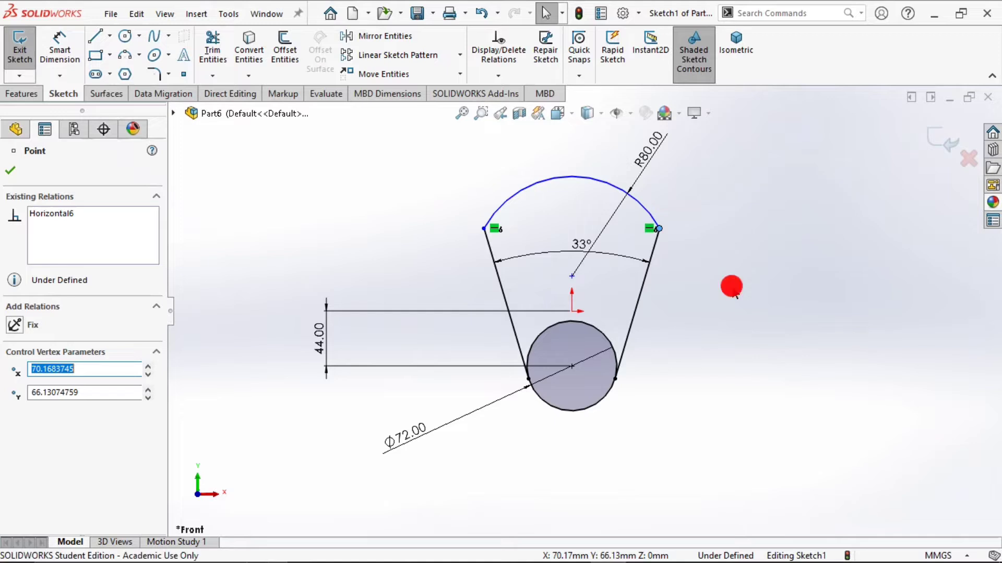
# Add a Coincident relation between the upper arc's centre point and the origin
pyautogui.click(660, 230)
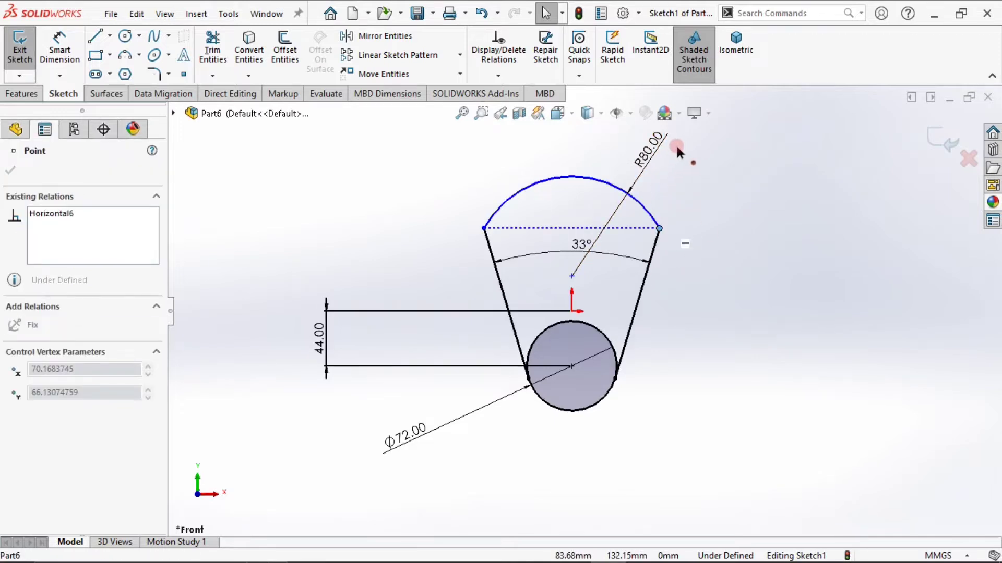
pyautogui.click(722, 267)
pyautogui.click(597, 179)
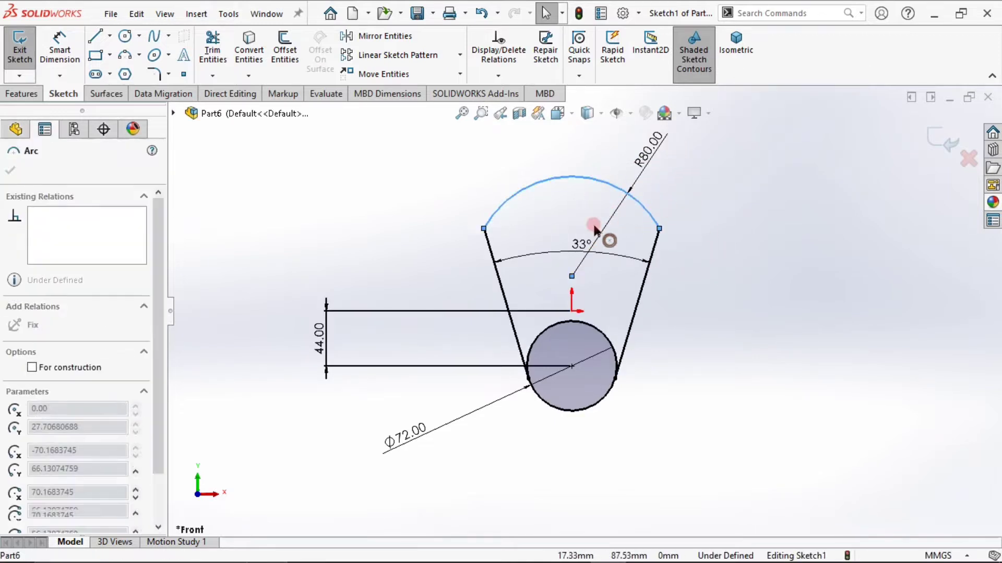
pyautogui.click(572, 277)
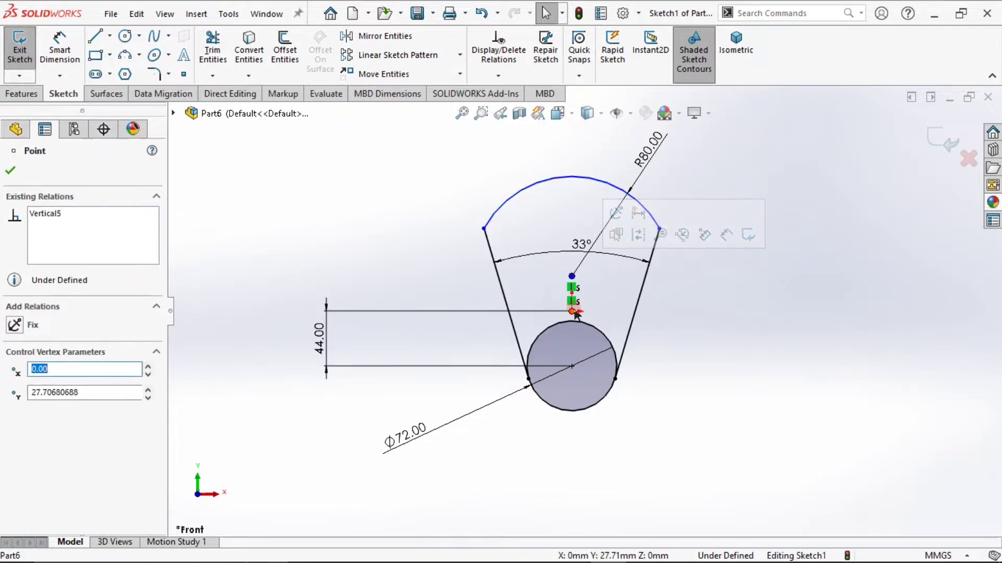
pyautogui.keyDown('ctrl'); pyautogui.click(573, 312); pyautogui.keyUp('ctrl')
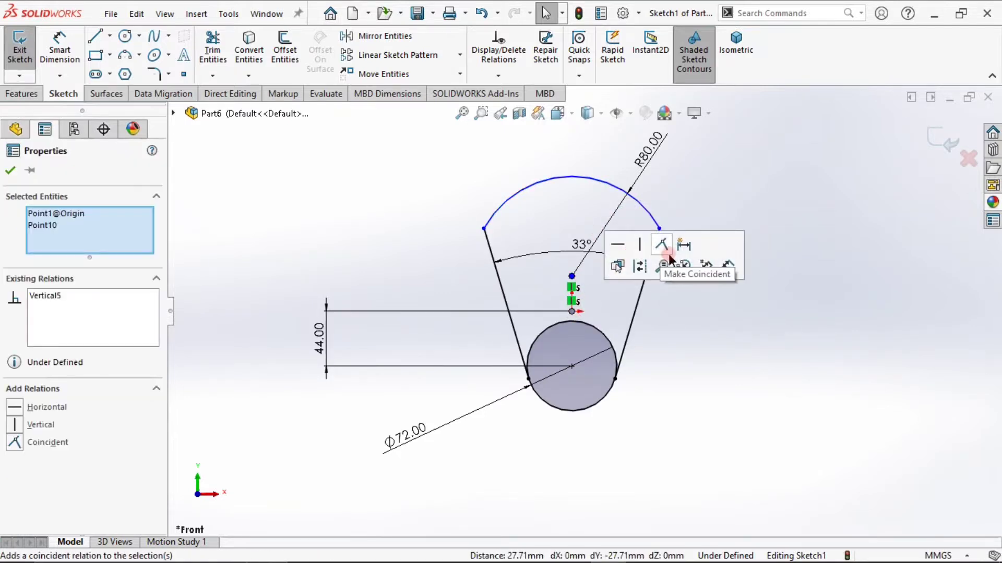
pyautogui.click(661, 245)
pyautogui.click(667, 312)
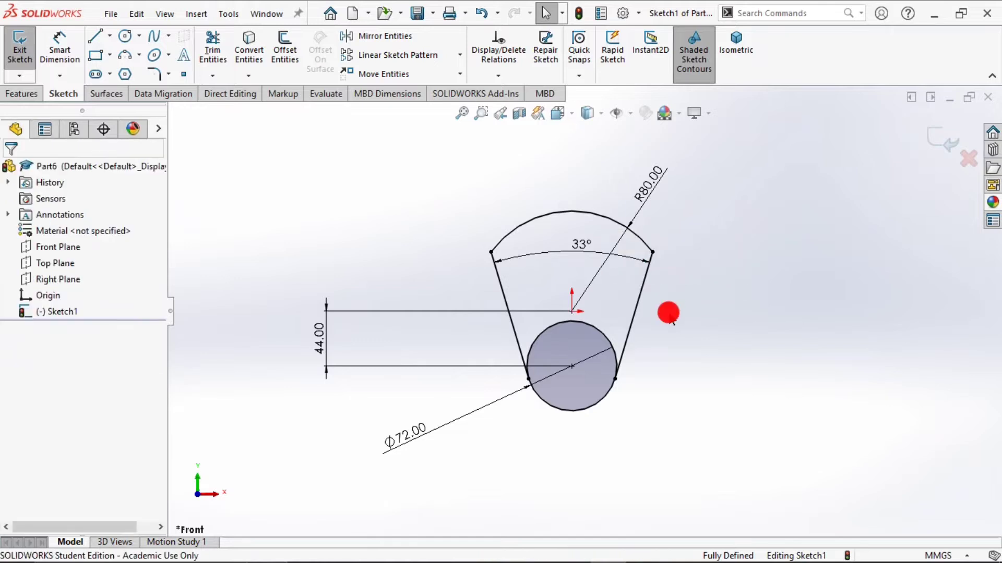
# Move the 44 mm vertical dimension closer to the profile's left slanted line
pyautogui.scroll(-3, 649, 346)
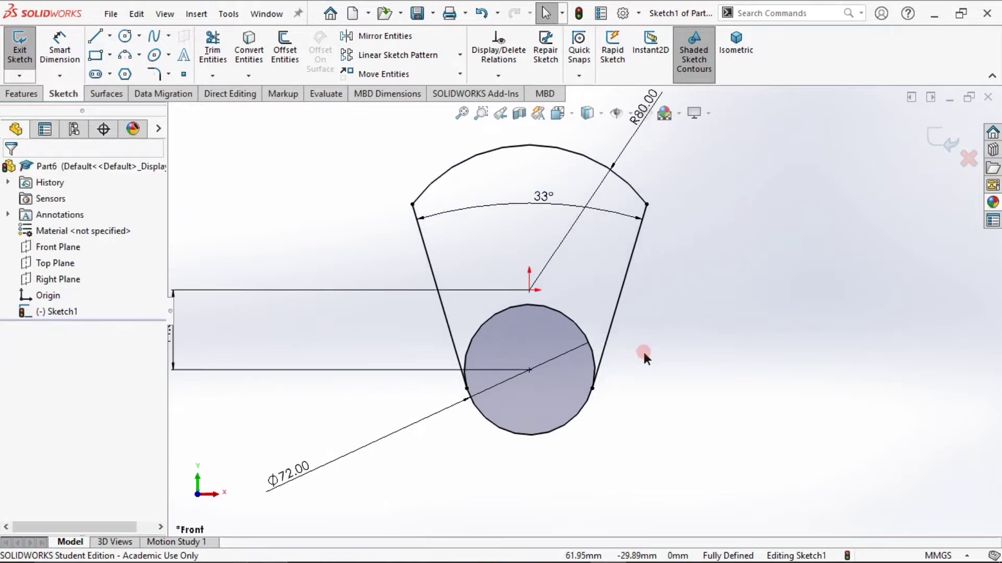
pyautogui.scroll(1, 433, 368)
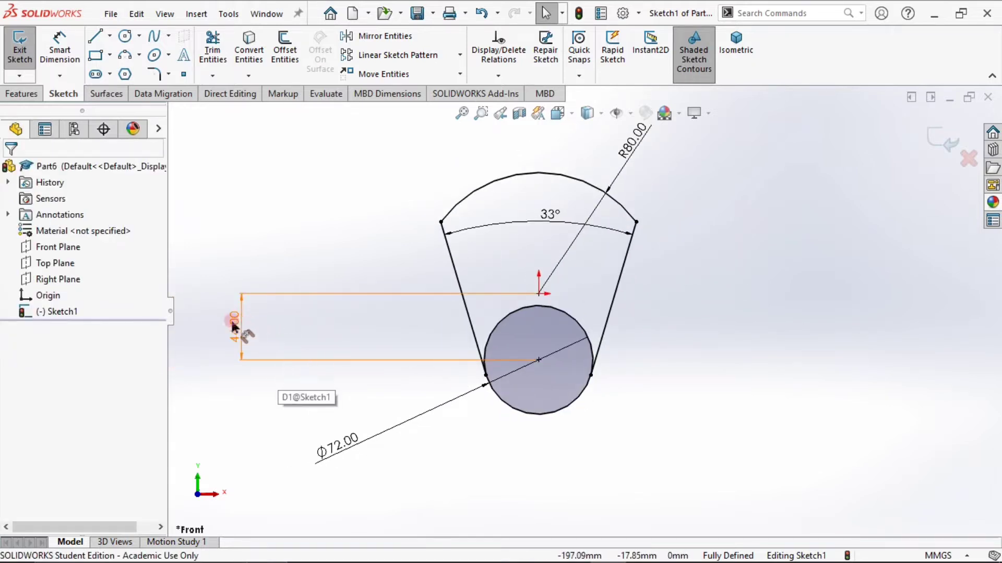
pyautogui.moveTo(240, 320); pyautogui.dragTo(443, 327)
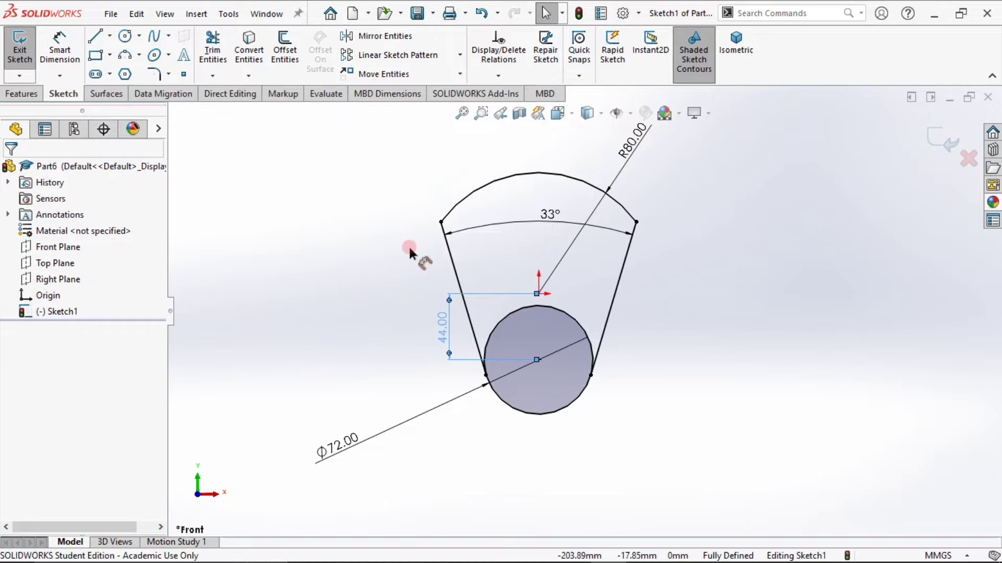
pyautogui.click(204, 43)
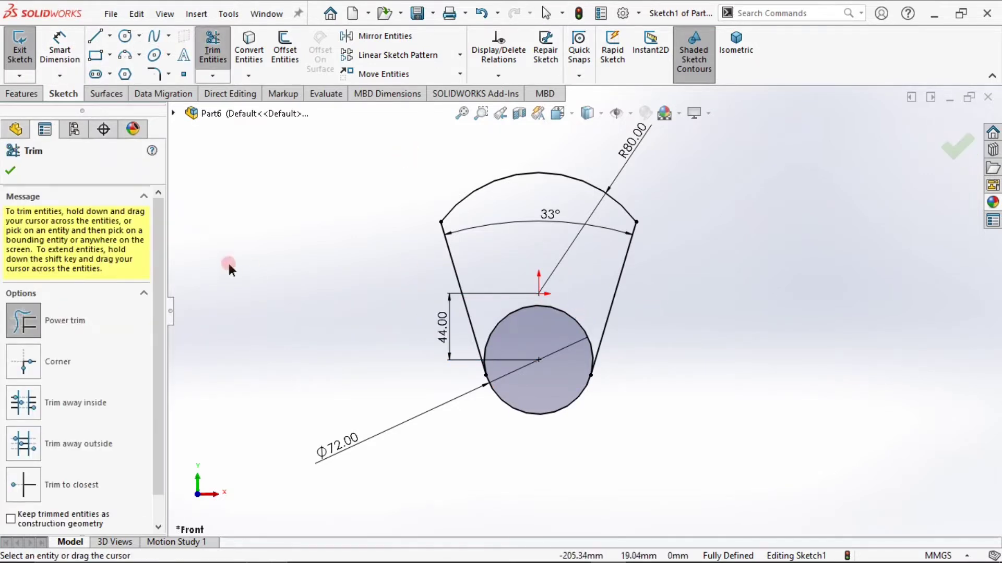
pyautogui.click(10, 170)
# Extrude both the circle region and the tapered region of the sketch as a Blind boss with a 15 mm depth
pyautogui.click(21, 94)
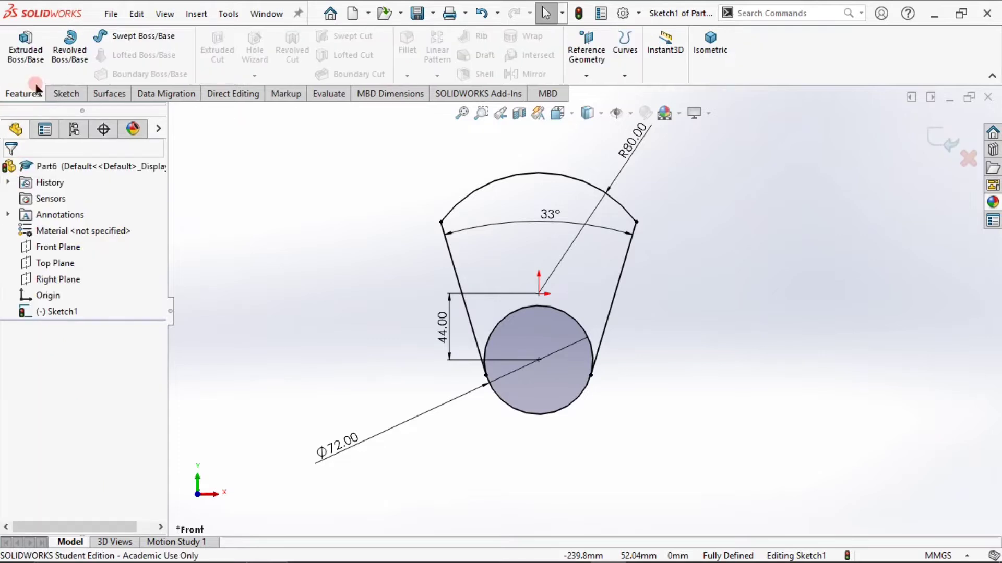
pyautogui.click(25, 50)
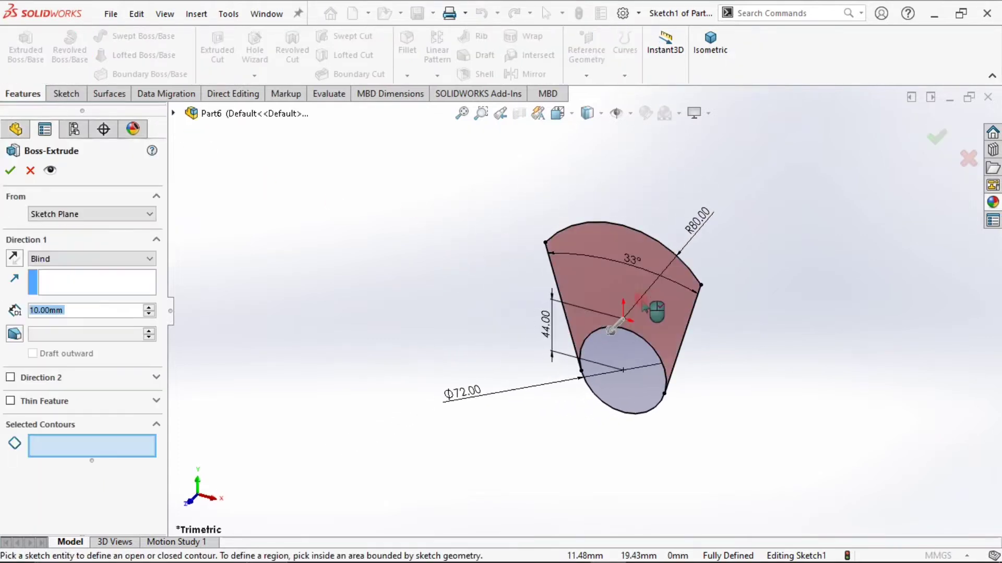
pyautogui.click(648, 306)
pyautogui.click(637, 362)
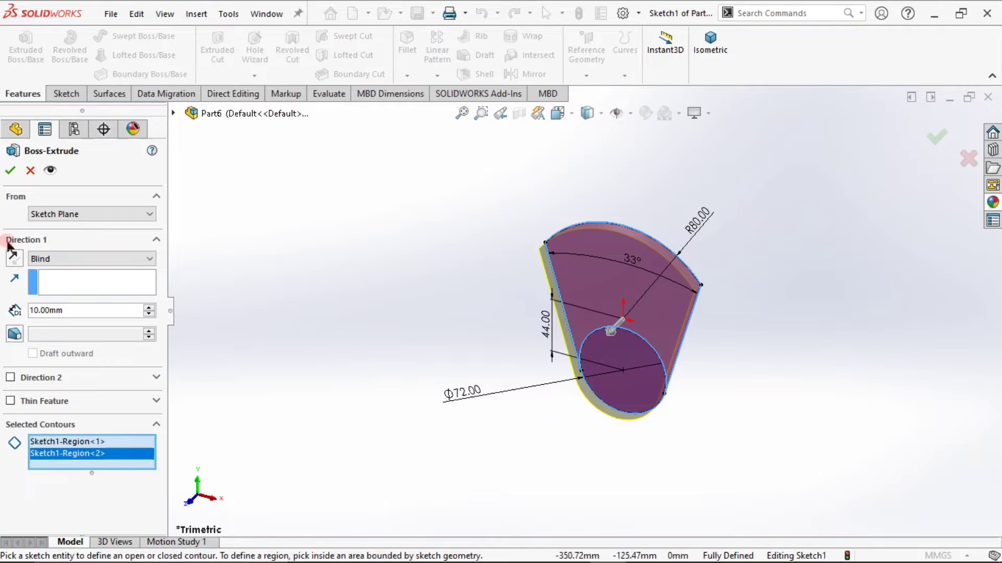
pyautogui.click(70, 309)
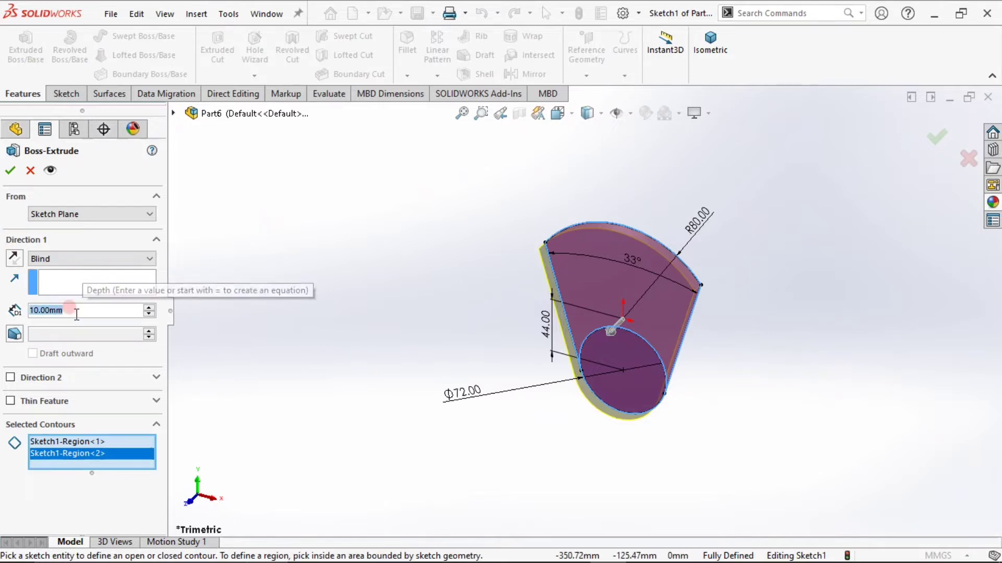
pyautogui.write('15')
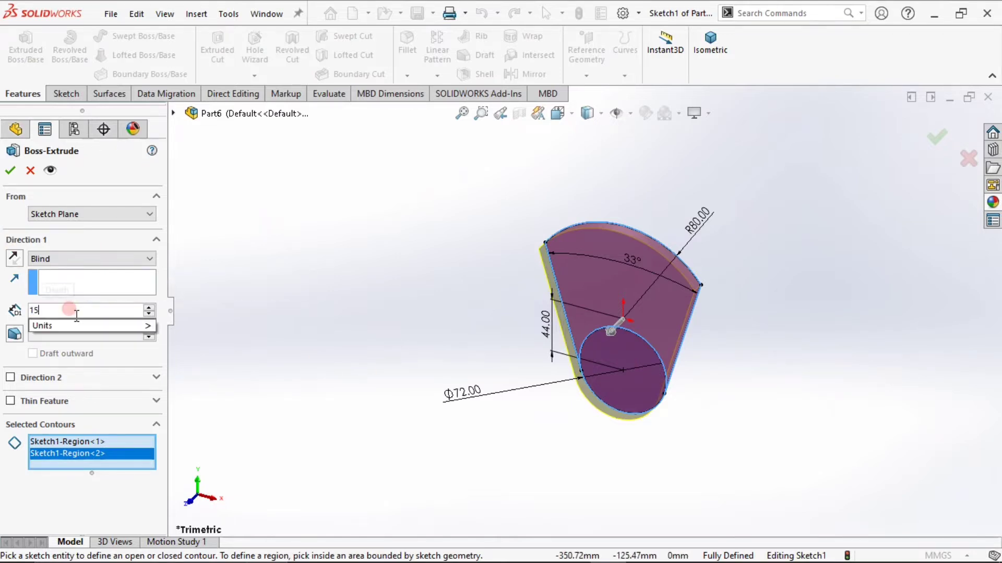
pyautogui.press('Return')
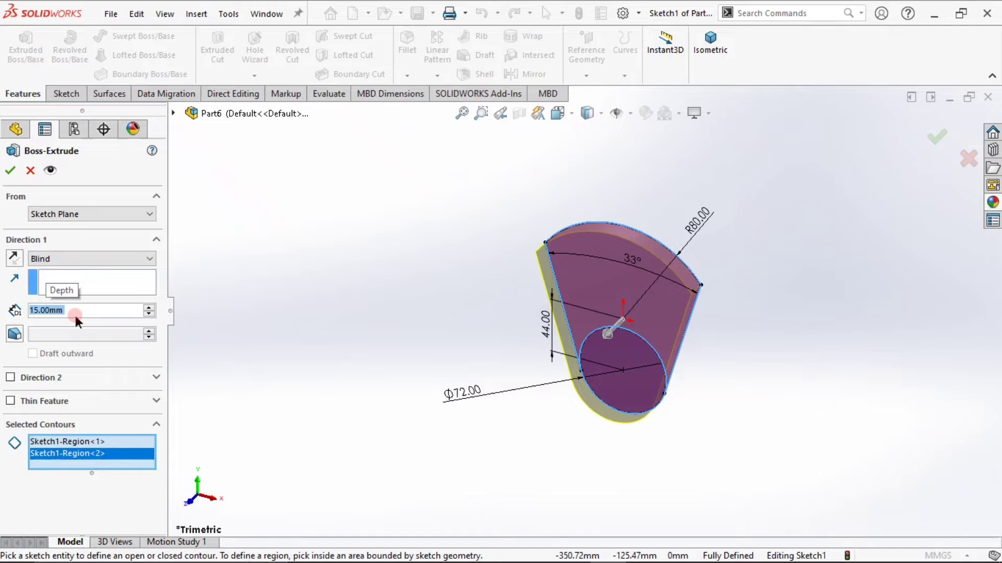
pyautogui.click(10, 171)
# Start a sketch on the plate's back face and draw a circle about 17 mm in radius, centred on the lower rounded end
pyautogui.moveTo(302, 220); pyautogui.dragTo(498, 315, button='middle')
pyautogui.click(614, 302)
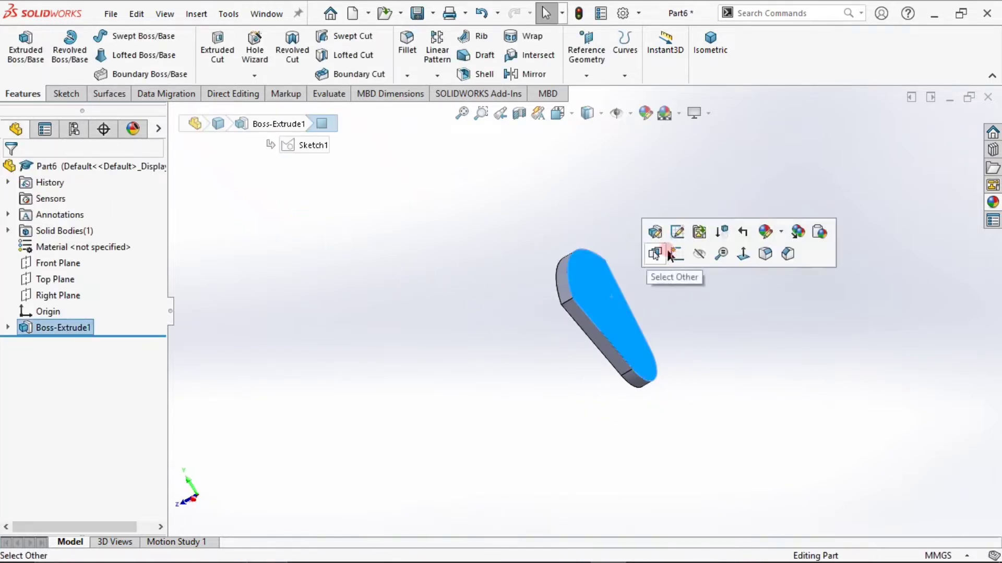
pyautogui.click(661, 251)
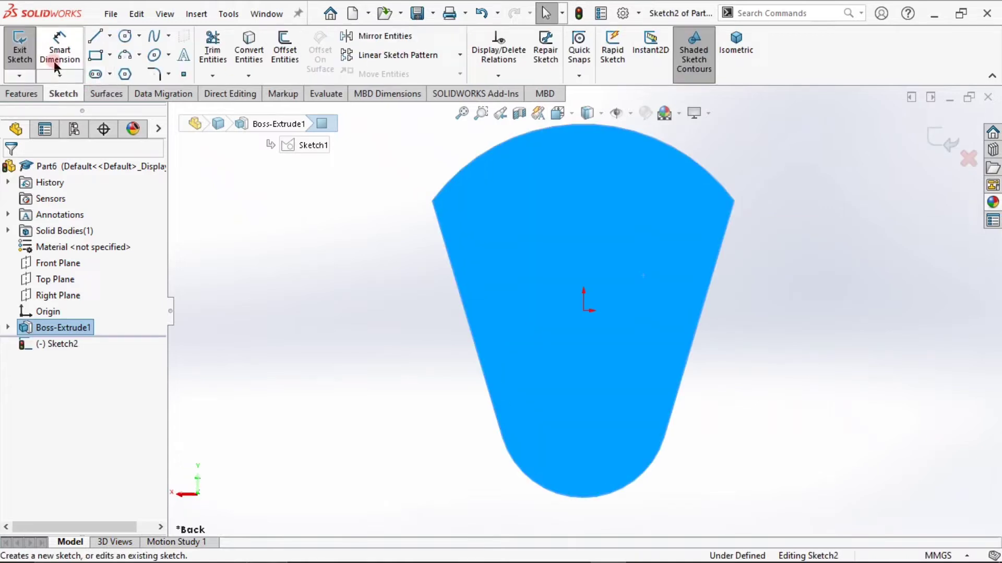
pyautogui.click(124, 35)
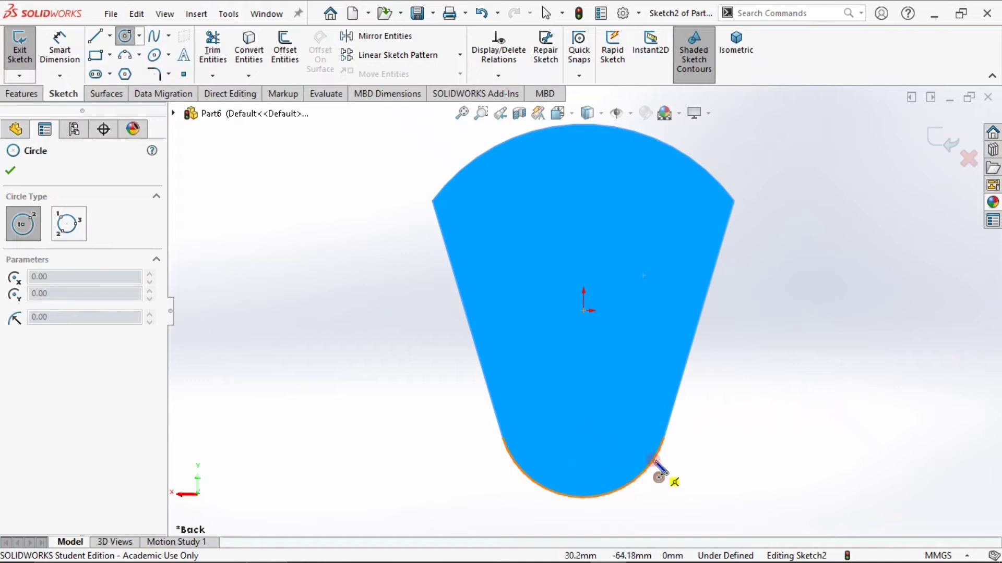
pyautogui.click(583, 413)
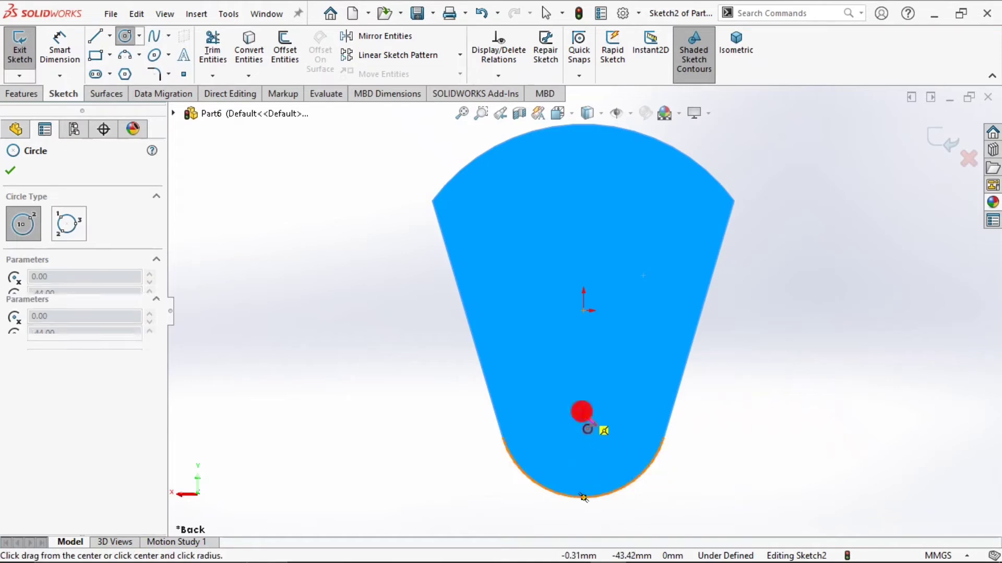
pyautogui.click(602, 442)
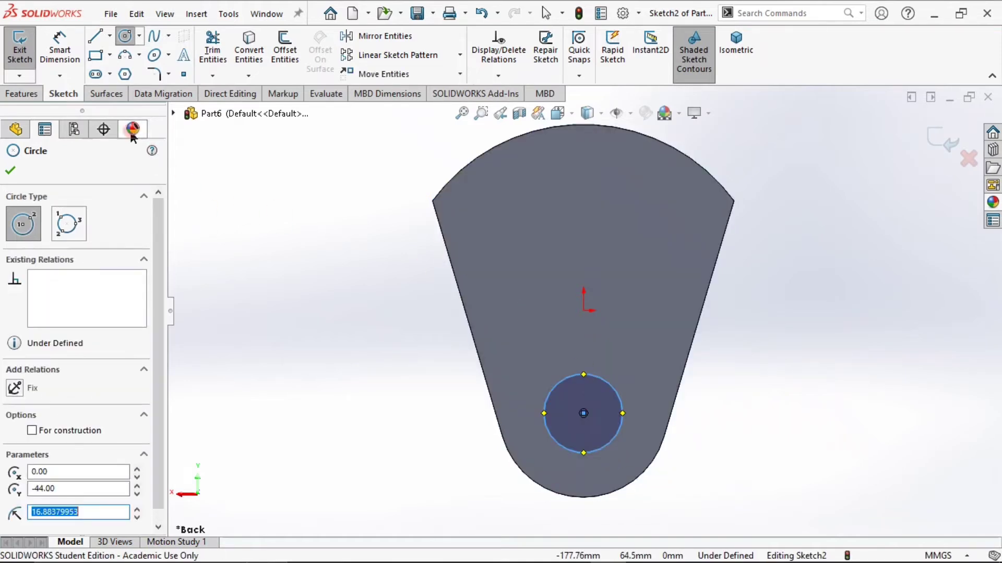
# Dimension the circle on the back face with a diameter of 54 mm
pyautogui.click(59, 53)
pyautogui.click(624, 399)
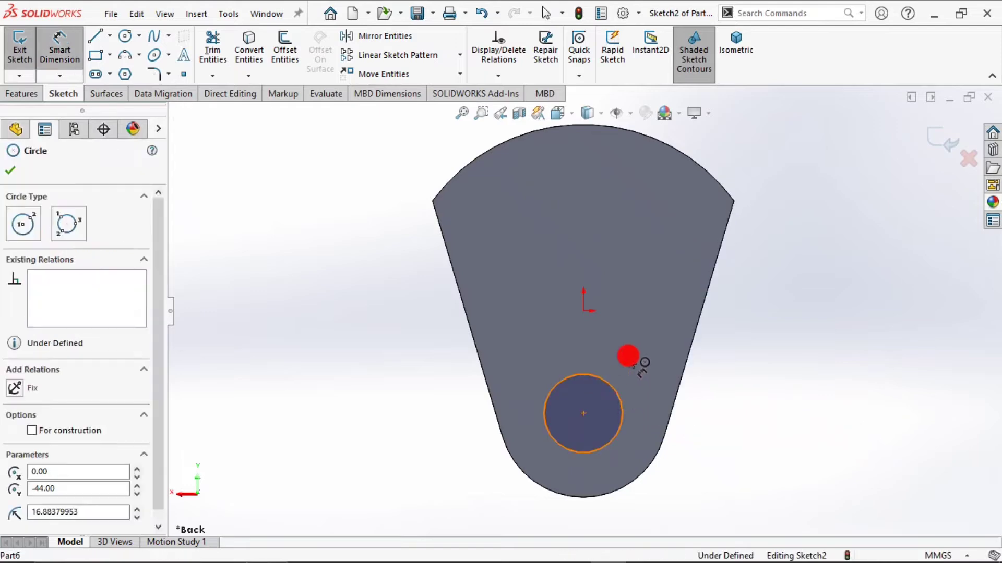
pyautogui.click(628, 340)
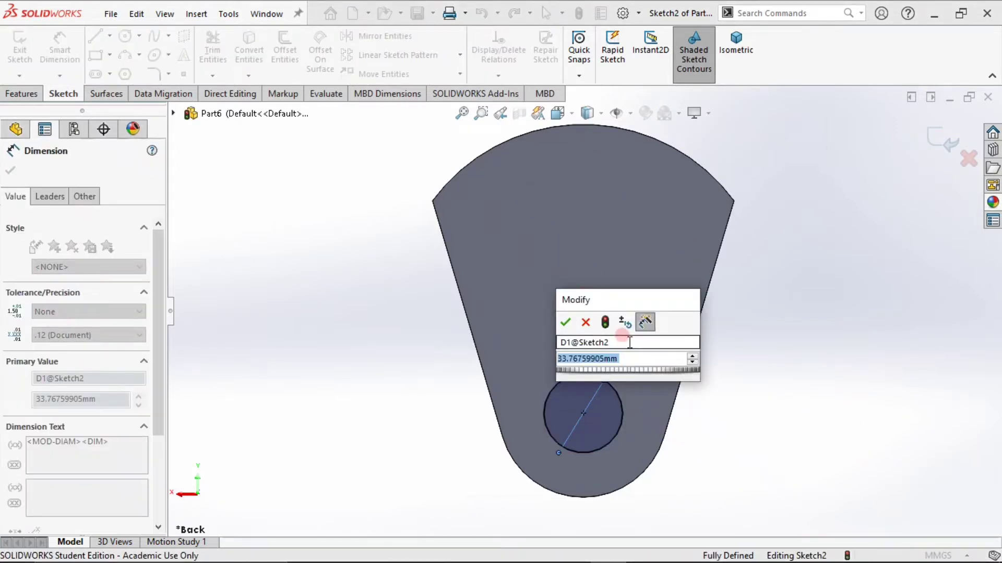
pyautogui.write('54')
pyautogui.press('Return')
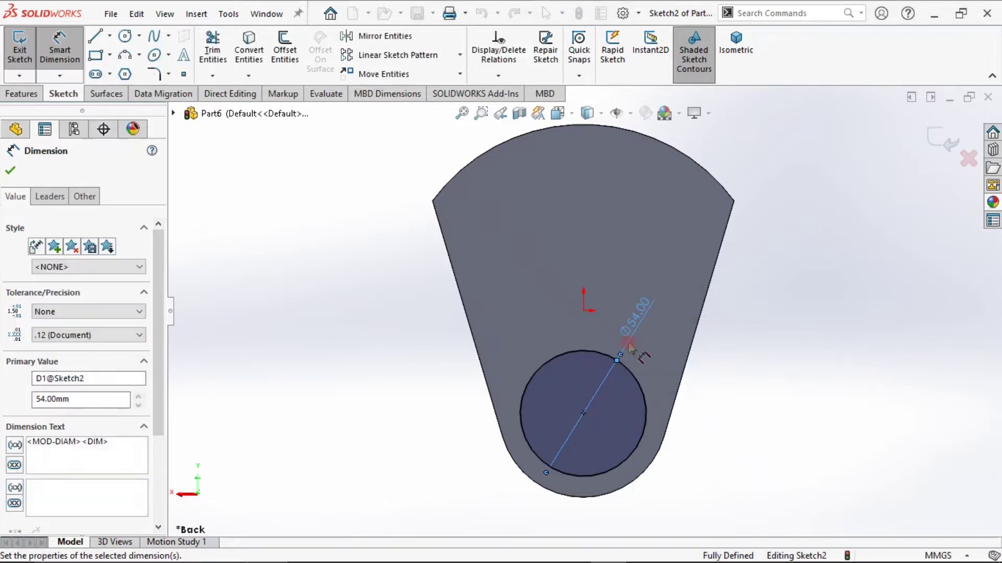
pyautogui.click(9, 171)
# Extrude the 54 mm circle outward from the plate as a Blind boss 46 mm deep, merged with the body
pyautogui.click(21, 94)
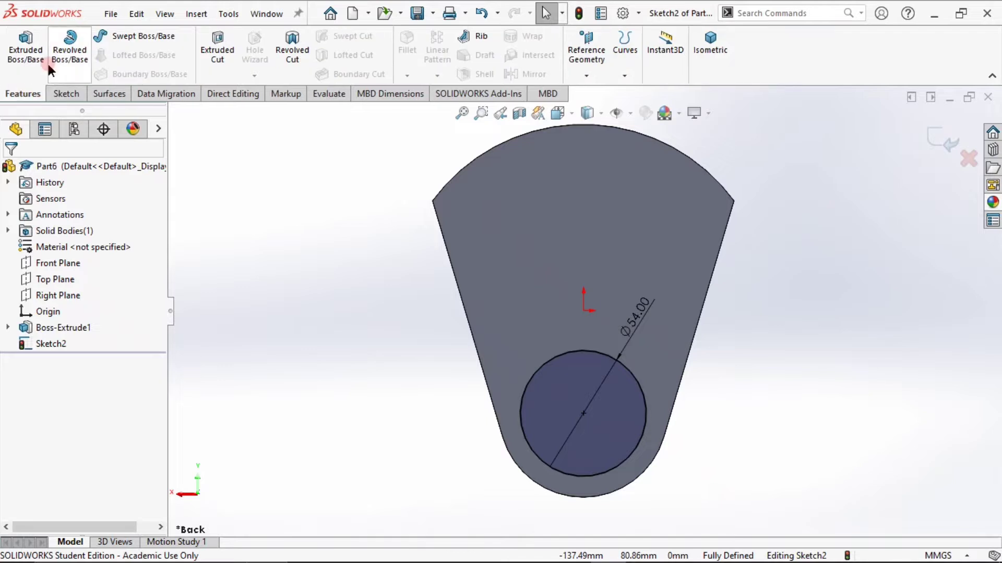
pyautogui.click(22, 50)
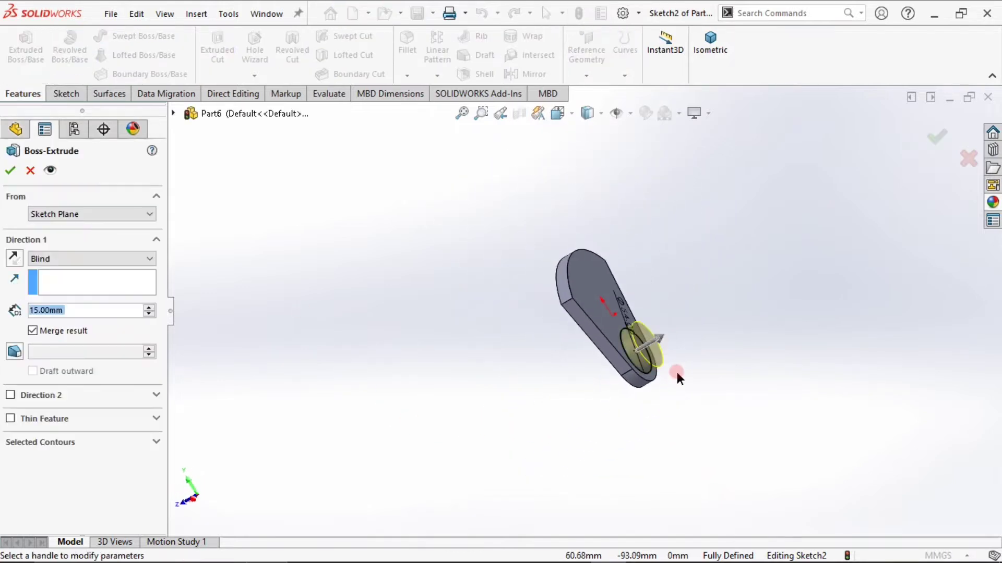
pyautogui.doubleClick(111, 307)
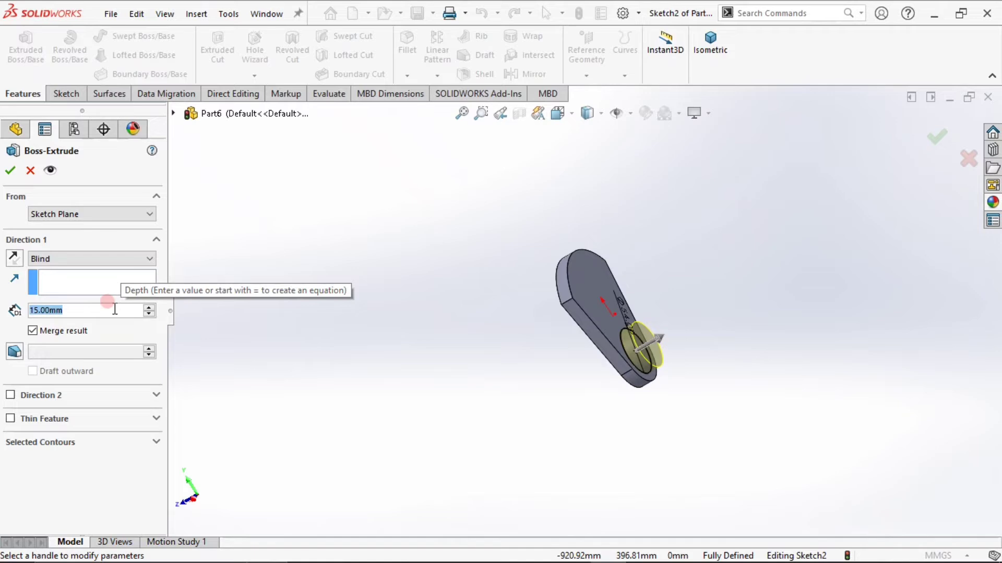
pyautogui.write('4')
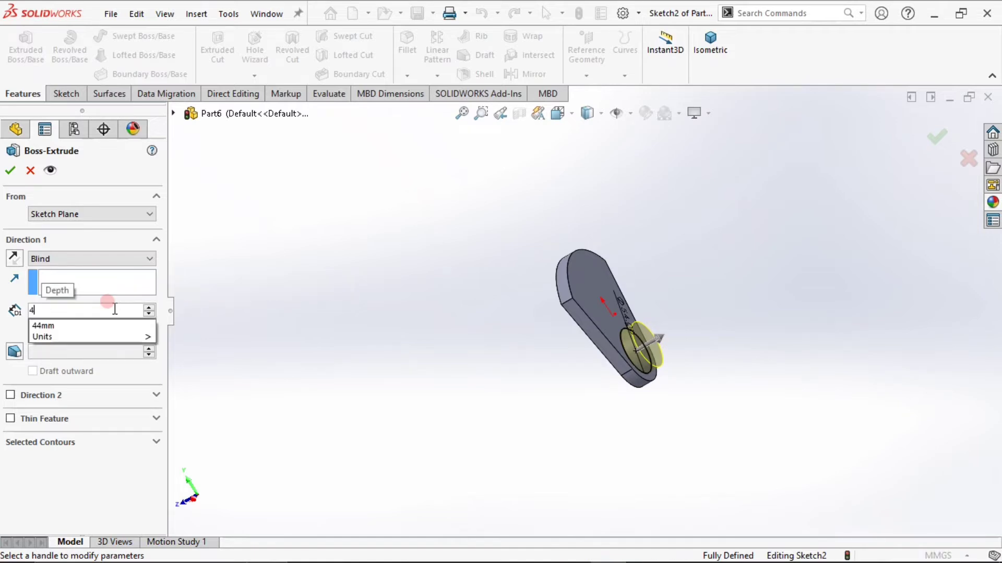
pyautogui.write('6')
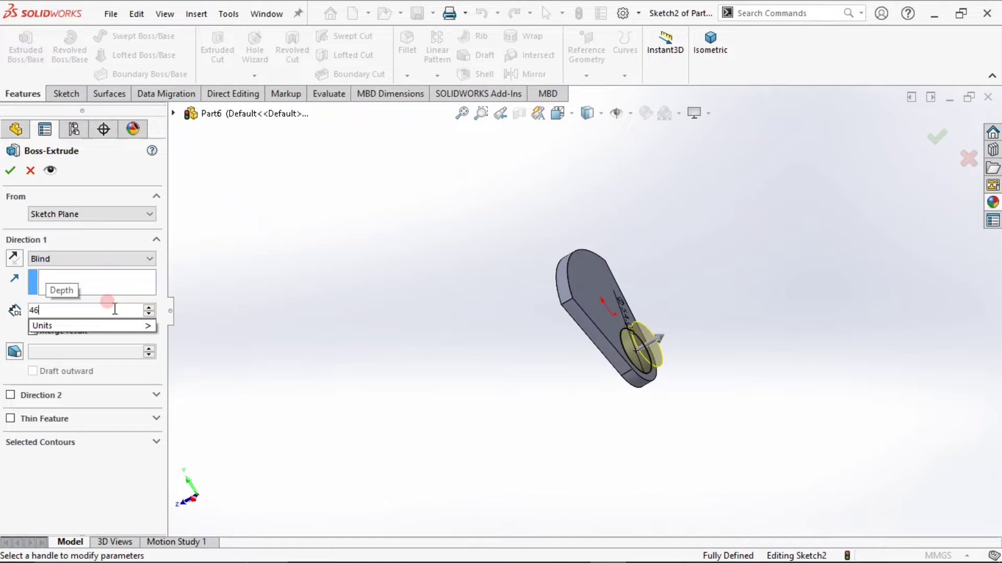
pyautogui.press('Return')
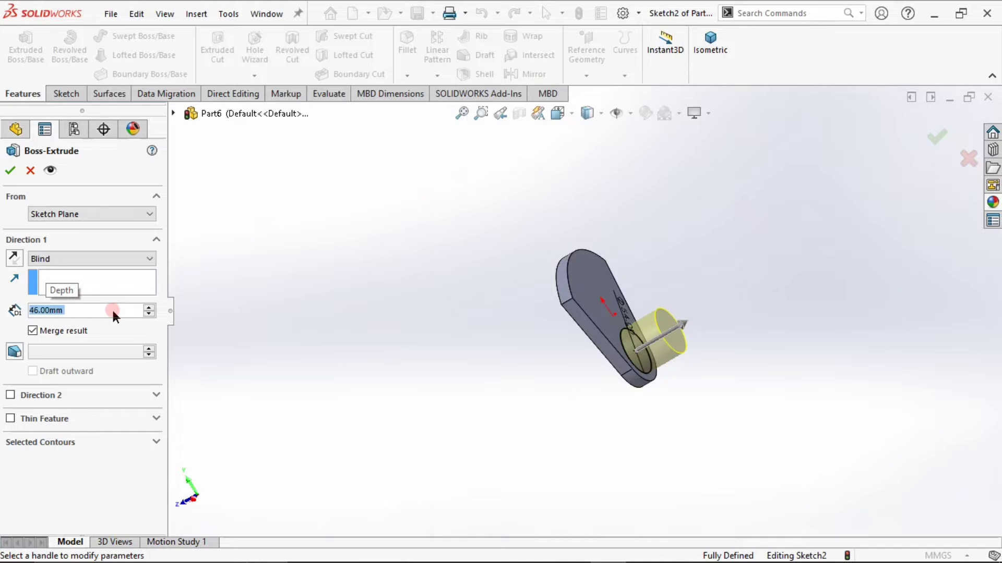
pyautogui.click(8, 169)
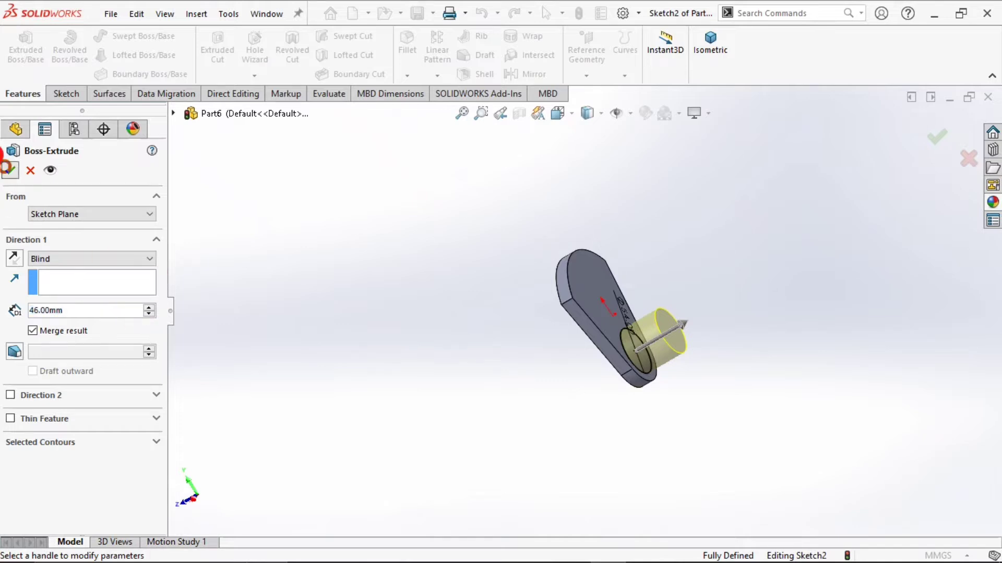
pyautogui.click(347, 362)
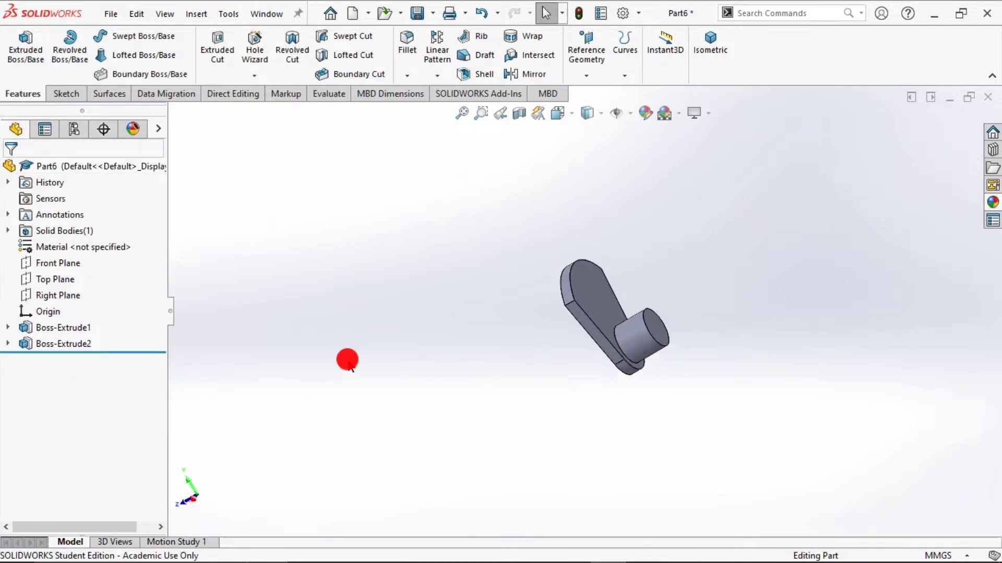
# Start a sketch on the plate's front face and draw a circle about 11 mm in radius, centred about 45 mm directly above the origin
pyautogui.moveTo(348, 362)
pyautogui.mouseDown(button='middle')
pyautogui.moveTo(438, 308)
pyautogui.moveTo(468, 329)
pyautogui.mouseUp(button='middle')
pyautogui.click(601, 320)
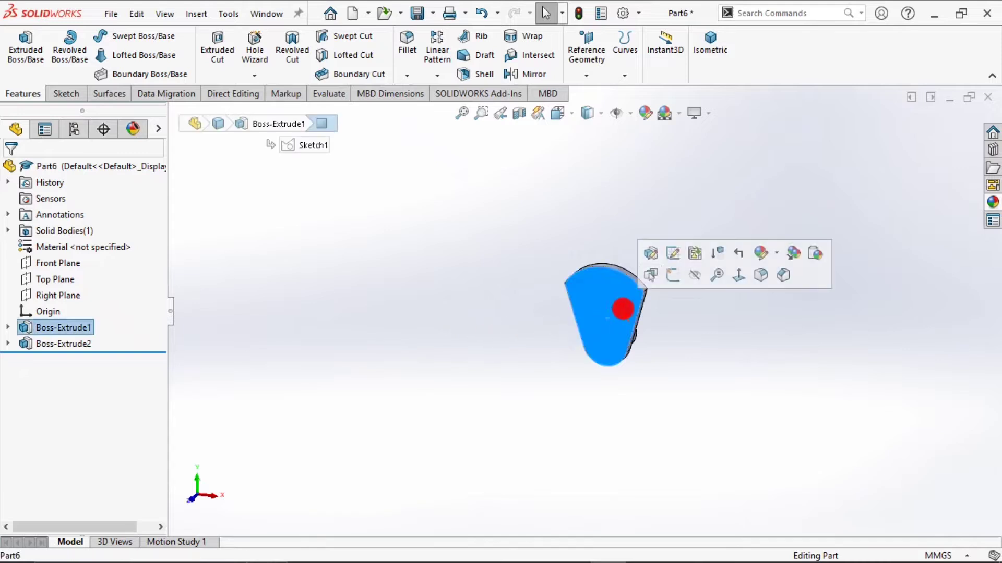
pyautogui.click(668, 275)
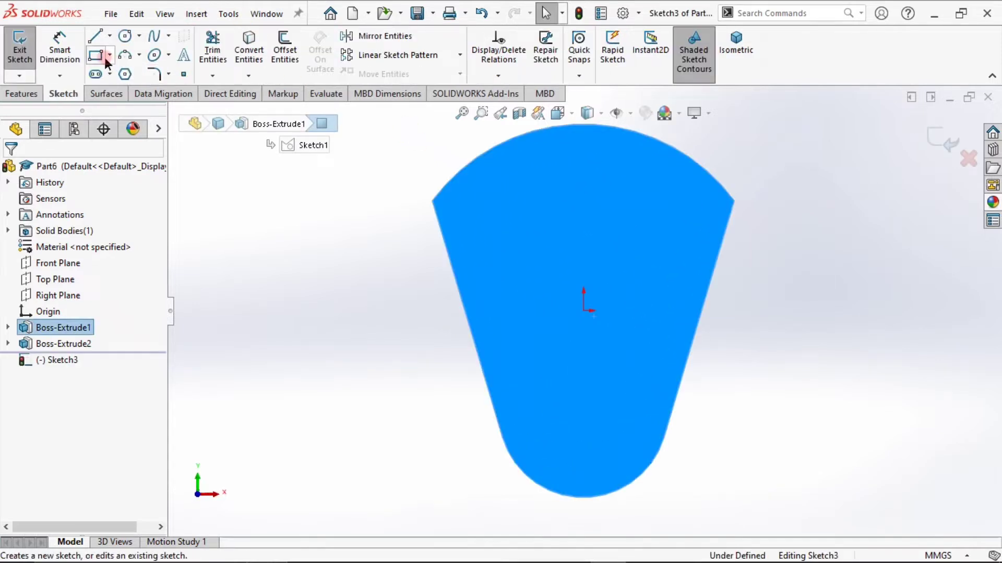
pyautogui.click(124, 35)
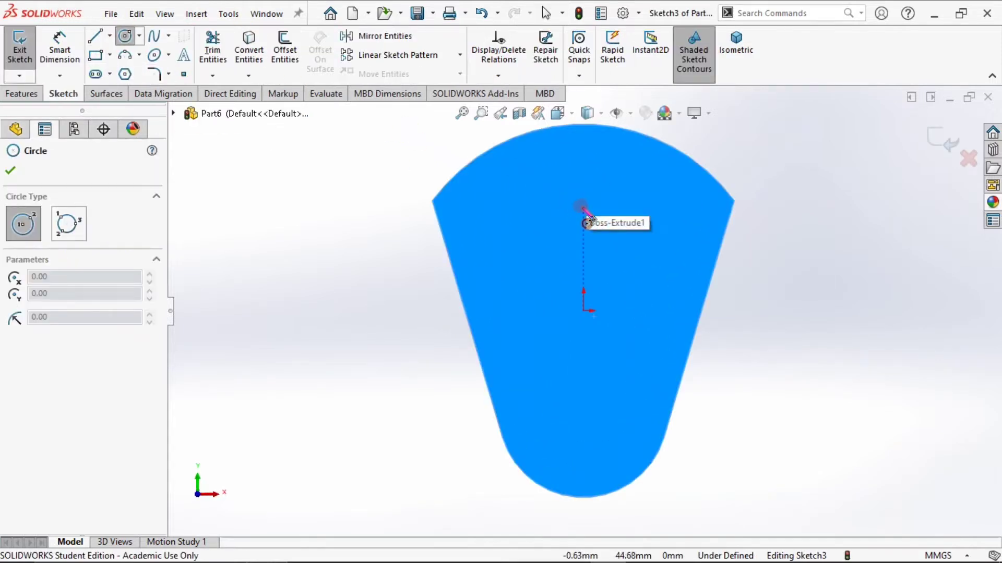
pyautogui.moveTo(583, 207); pyautogui.dragTo(595, 226)
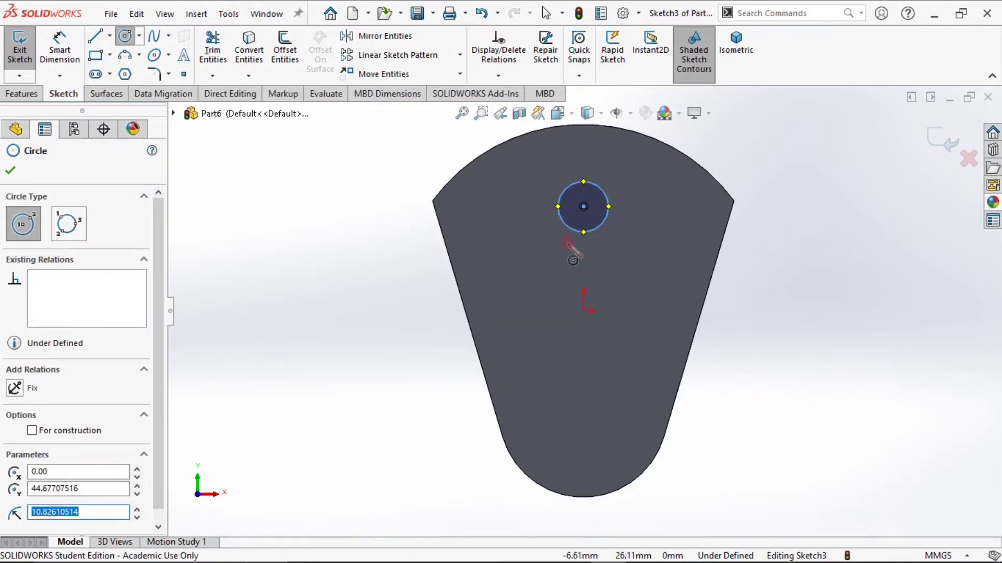
# Move the small circle on the plate's front face so its centre is coincident with the origin
pyautogui.press('Escape')
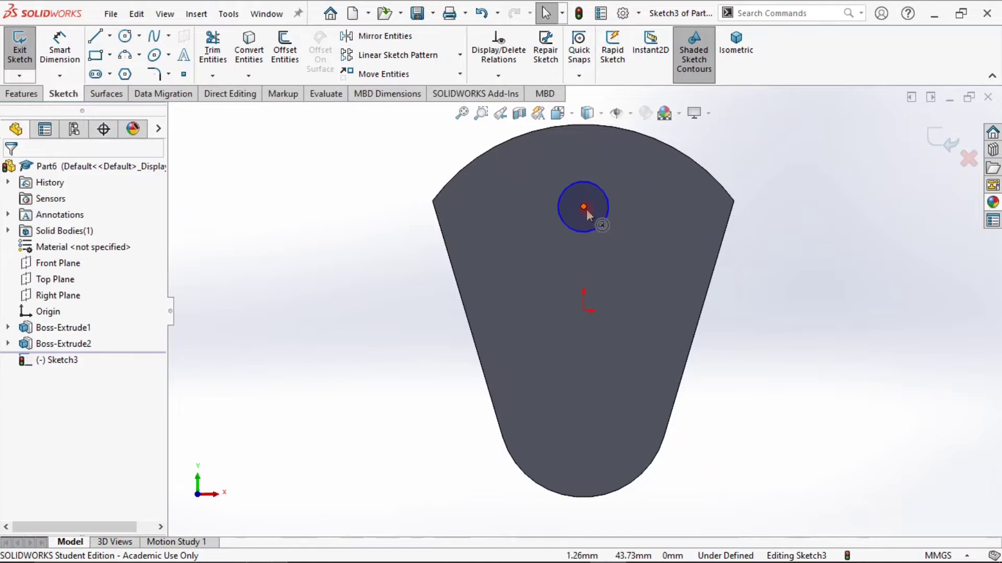
pyautogui.moveTo(586, 208)
pyautogui.mouseDown()
pyautogui.moveTo(574, 308)
pyautogui.moveTo(583, 310)
pyautogui.mouseUp()
pyautogui.click(538, 371)
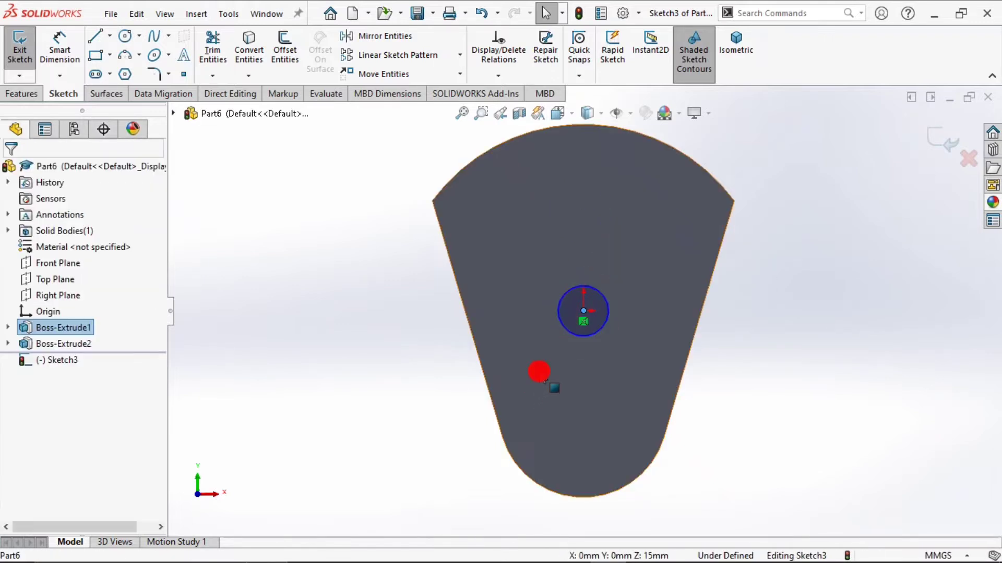
# Dimension the circle centred on the origin with a diameter of 72 mm
pyautogui.click(75, 53)
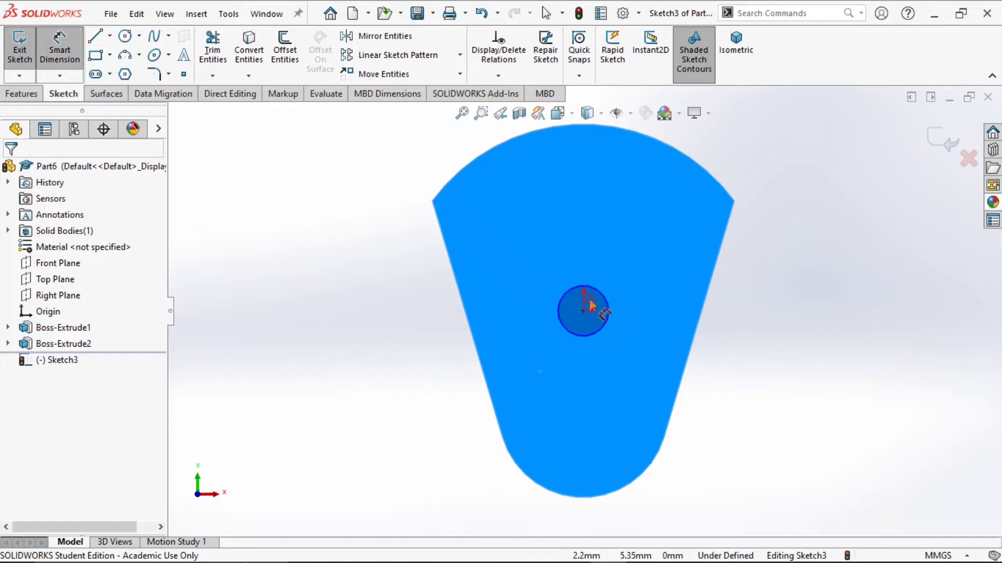
pyautogui.click(601, 295)
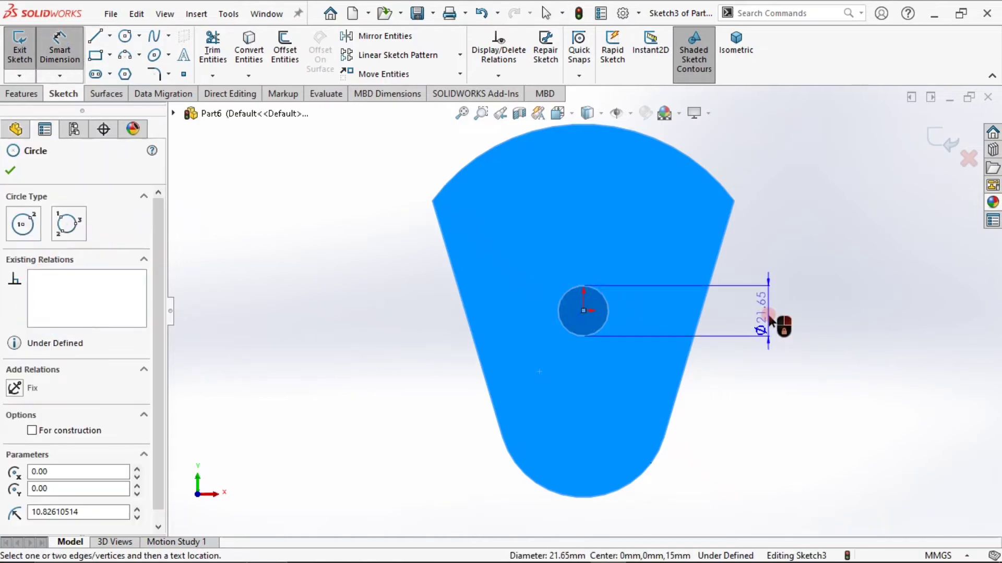
pyautogui.click(770, 318)
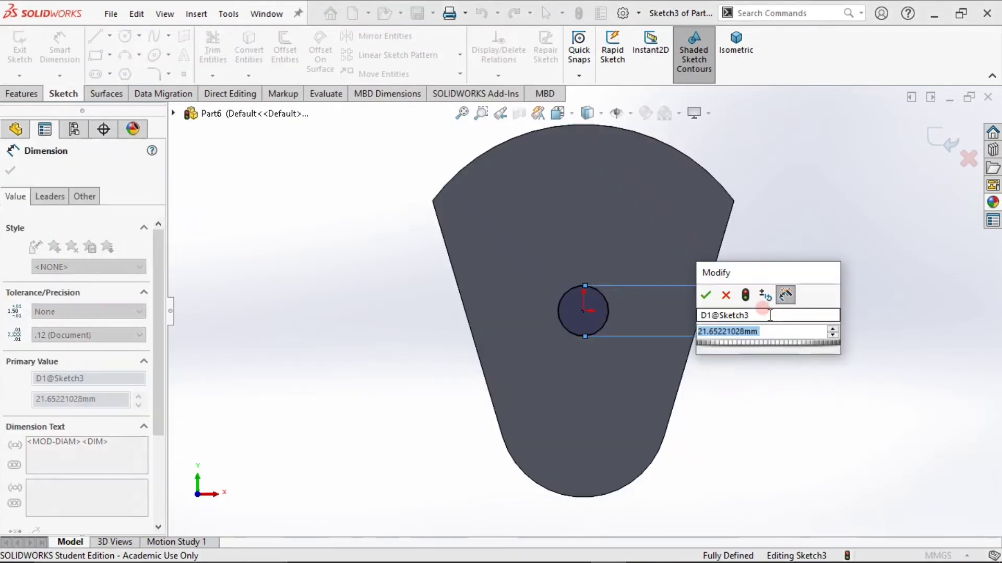
pyautogui.write('72')
pyautogui.press('Return')
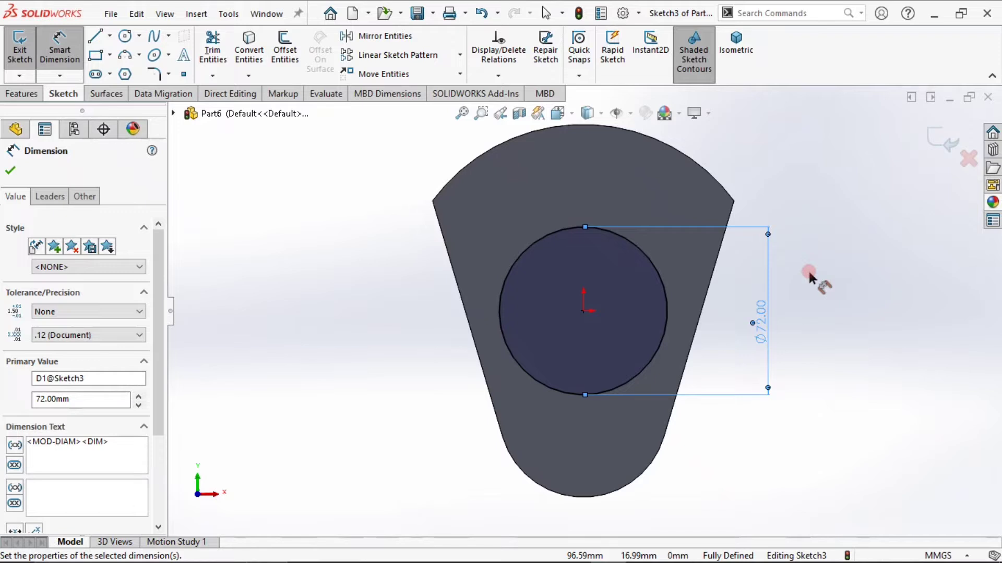
# Extrude the 72 mm circle outward from the plate's front face as a Blind boss 38 mm deep, merged with the body
pyautogui.click(21, 93)
pyautogui.click(21, 57)
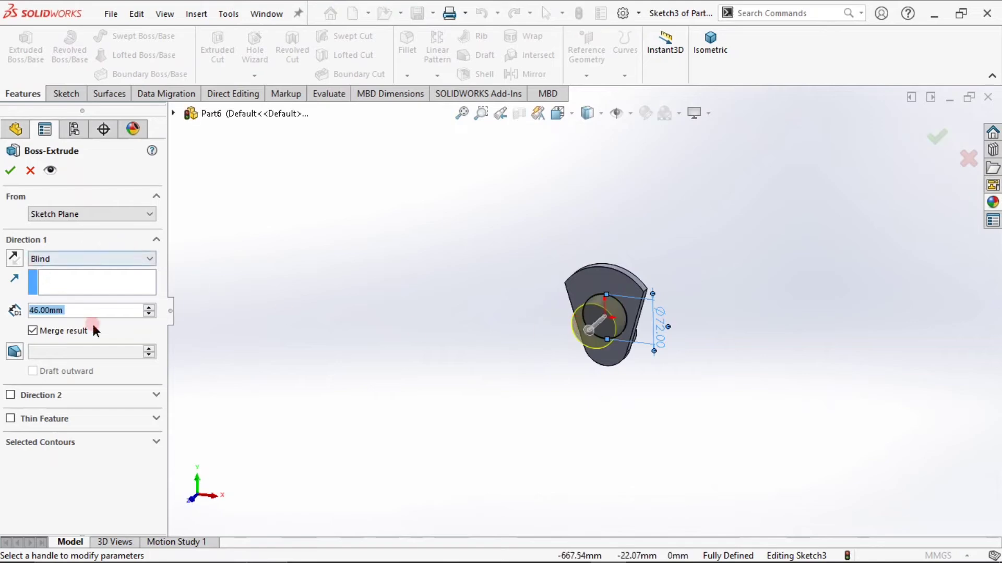
pyautogui.click(83, 309)
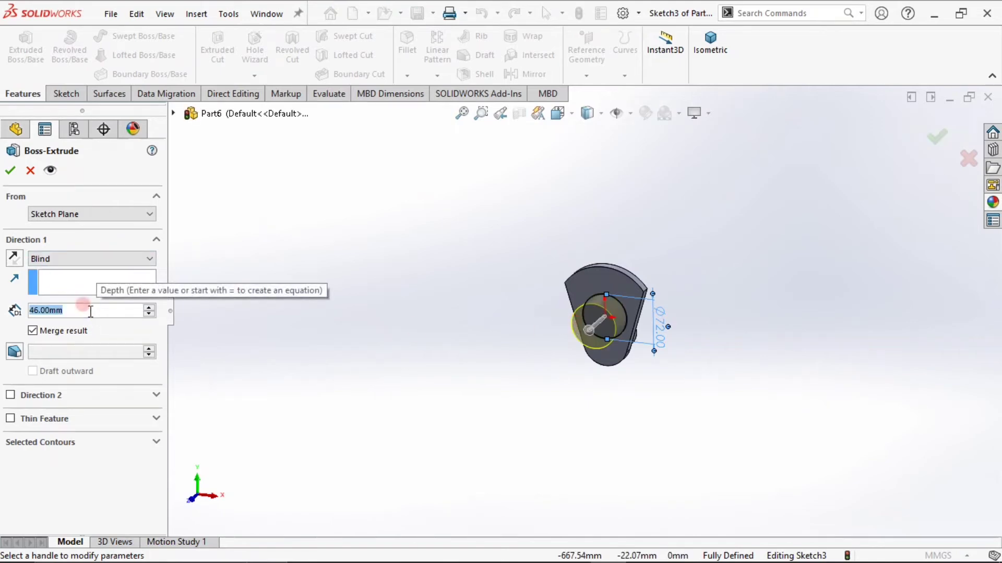
pyautogui.write('38')
pyautogui.click(89, 311)
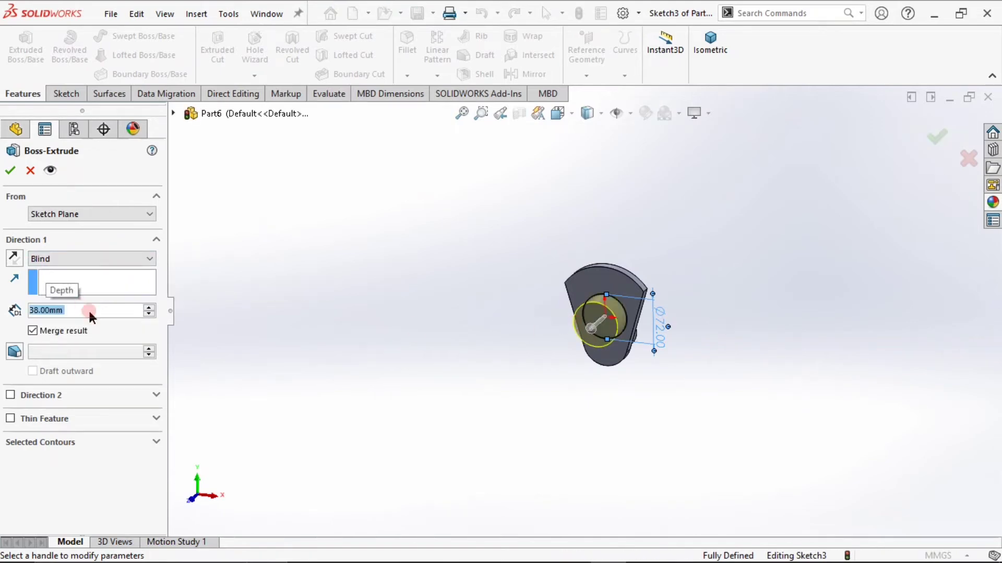
pyautogui.click(10, 172)
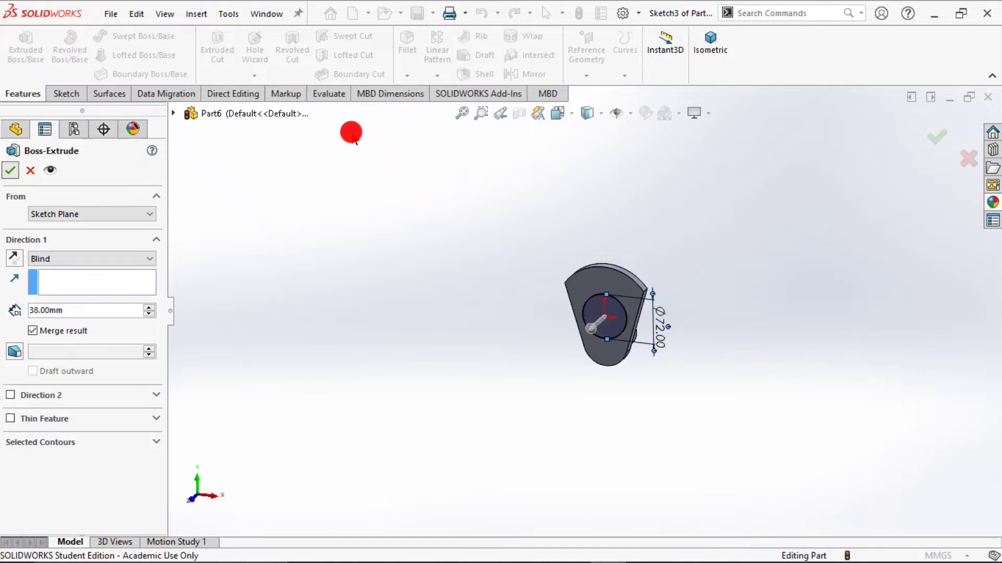
# Create a reference plane midway between the end face of the 54 mm boss and the plate's back face
pyautogui.click(725, 54)
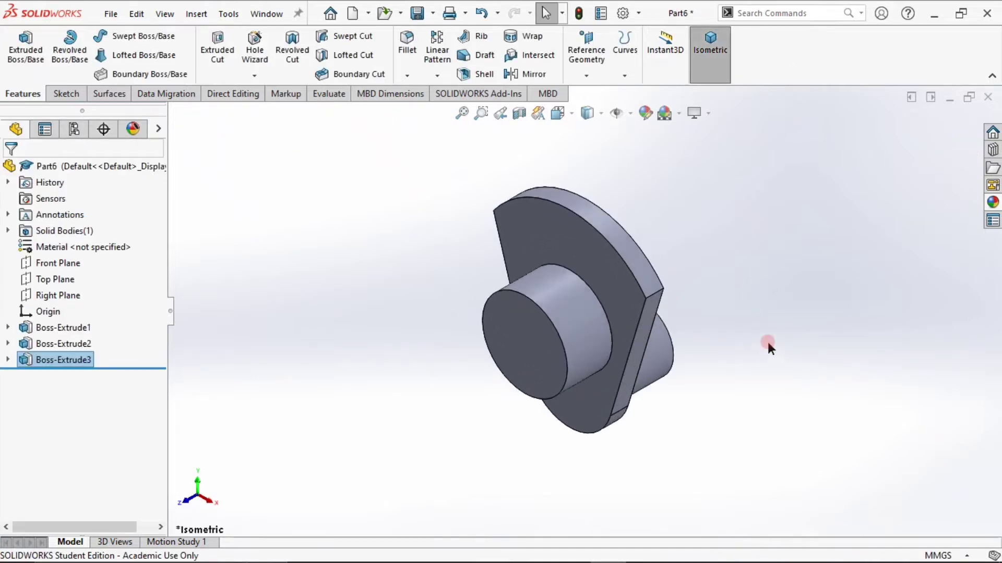
pyautogui.moveTo(767, 342); pyautogui.dragTo(662, 396, button='middle')
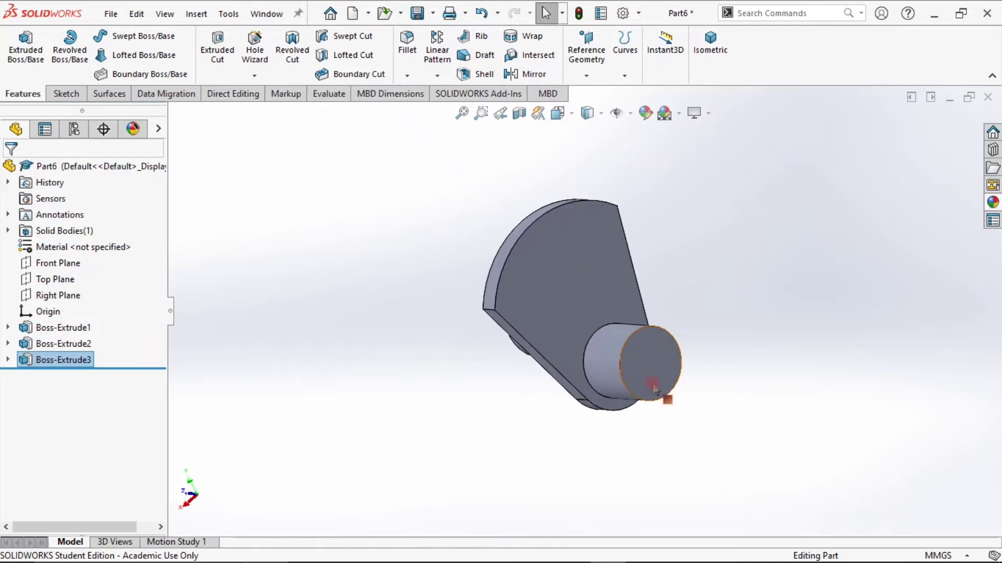
pyautogui.click(654, 368)
pyautogui.click(599, 50)
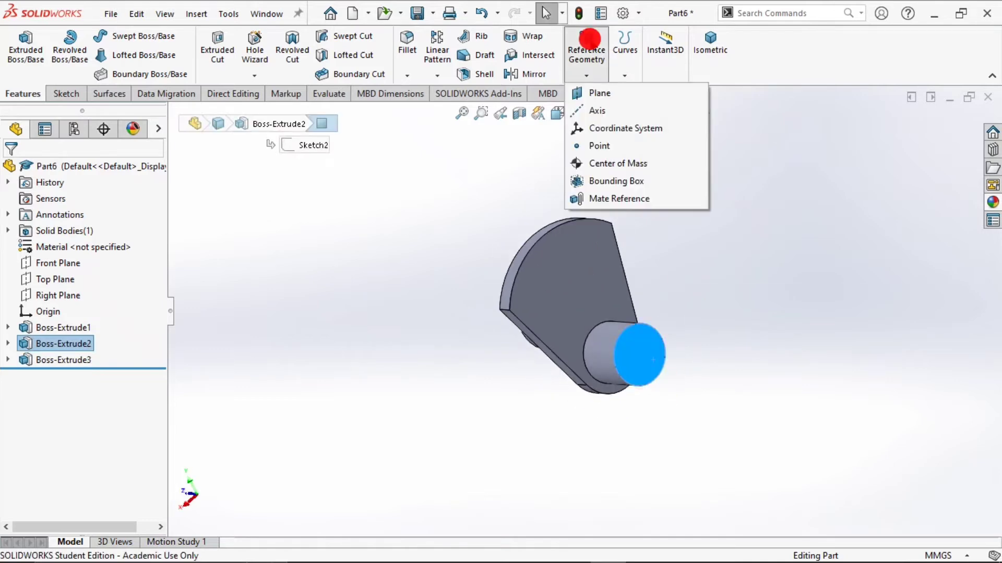
pyautogui.click(610, 92)
pyautogui.click(595, 262)
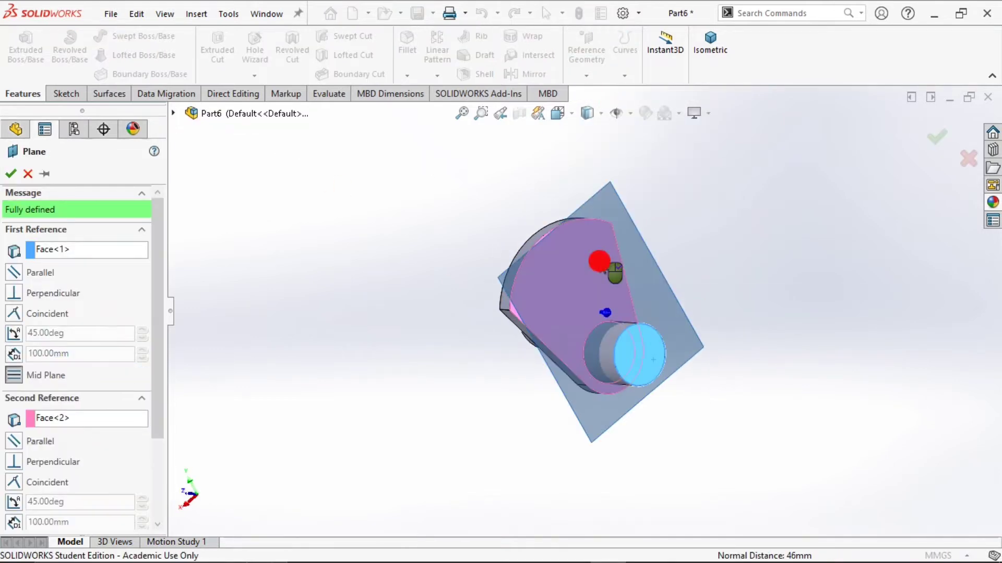
pyautogui.moveTo(756, 262); pyautogui.dragTo(797, 274, button='middle')
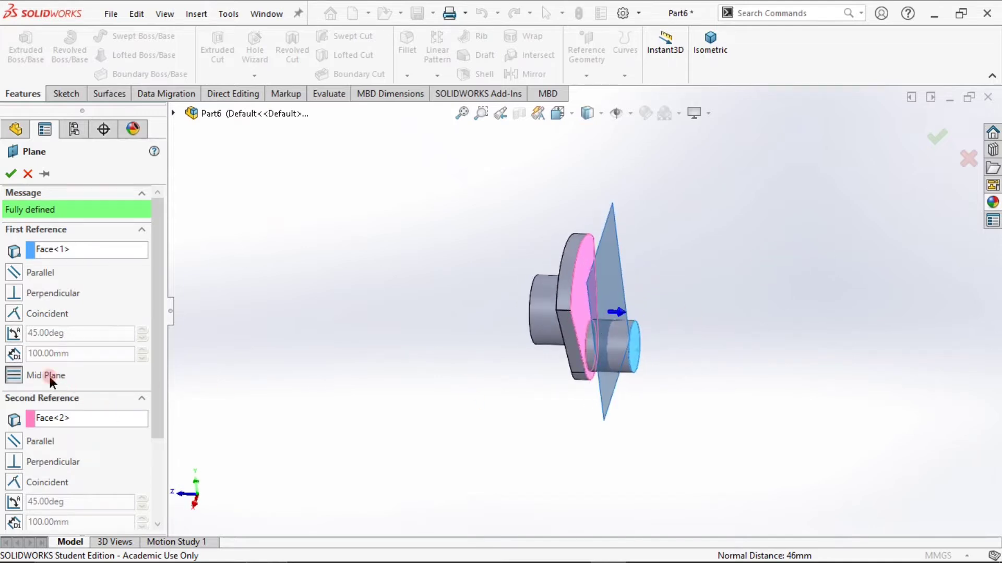
pyautogui.click(119, 237)
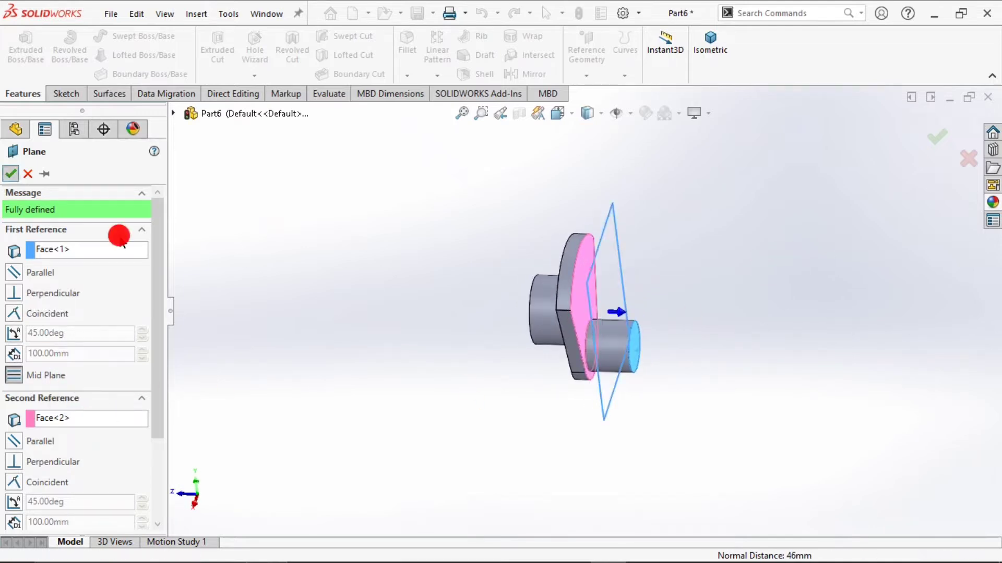
pyautogui.click(645, 275)
# Mirror only the tapered plate feature, Boss-Extrude1, about the mid-plane Plane1, leaving the 54 mm boss out of the selection
pyautogui.scroll(-2, 674, 295)
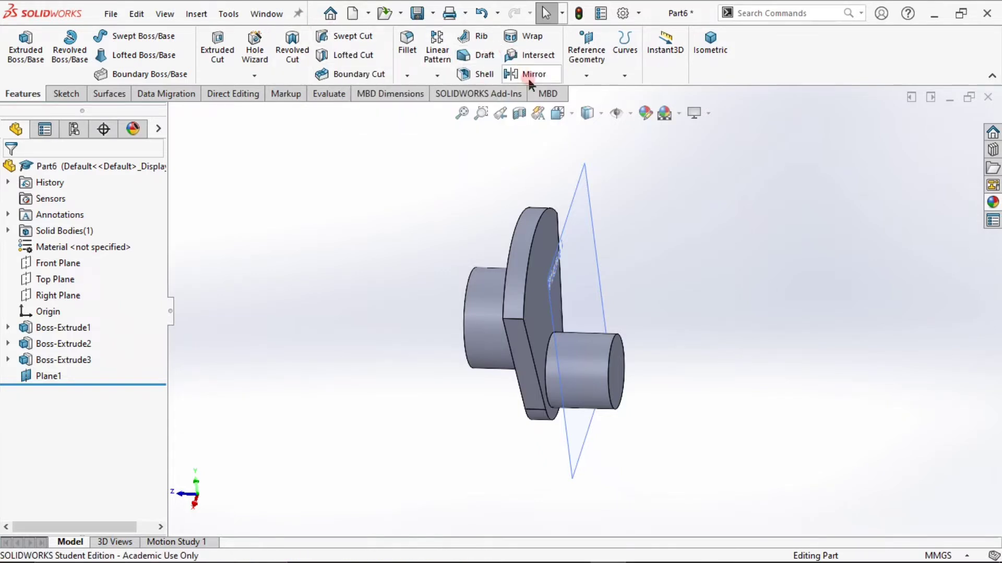
pyautogui.click(528, 78)
pyautogui.click(591, 238)
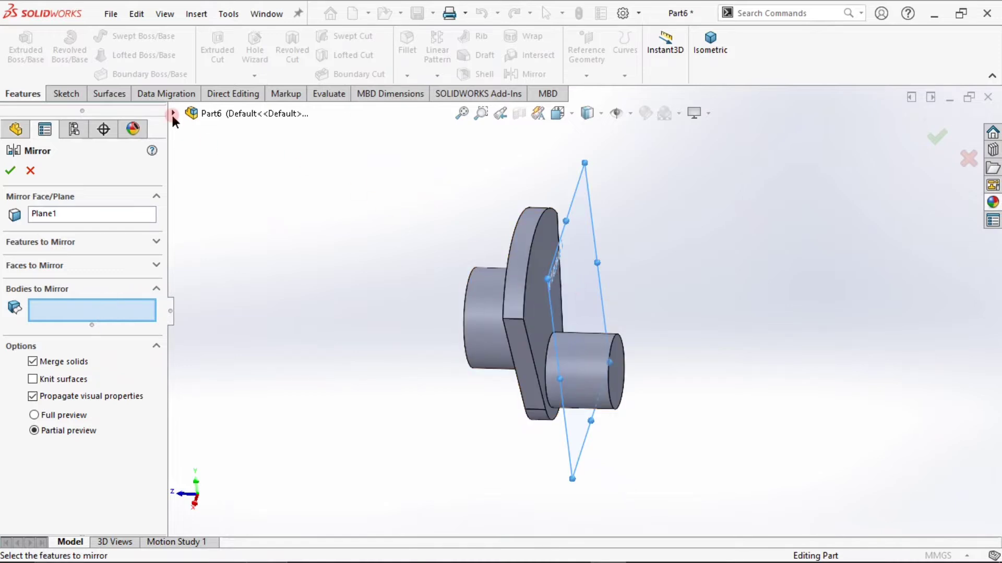
pyautogui.click(115, 243)
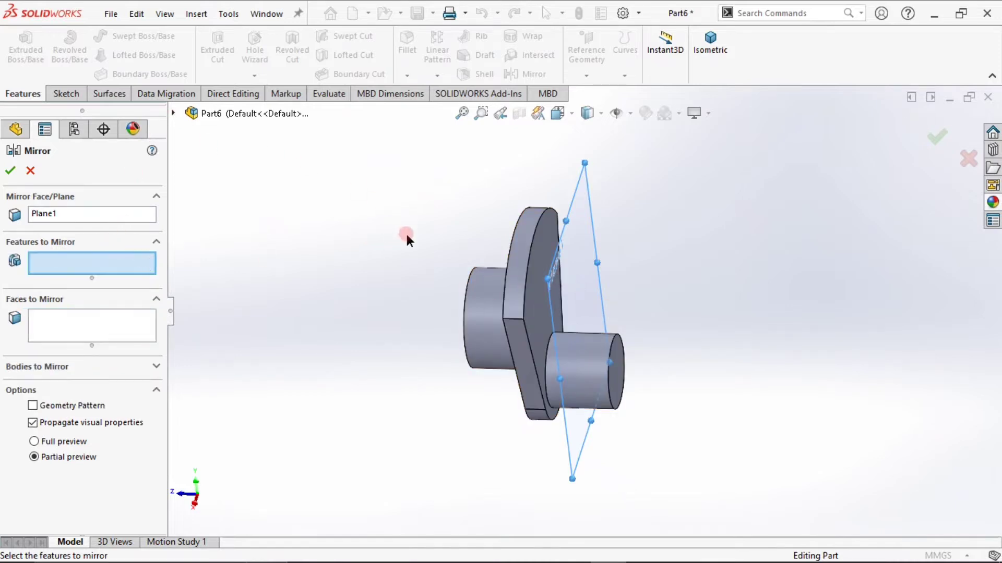
pyautogui.click(528, 249)
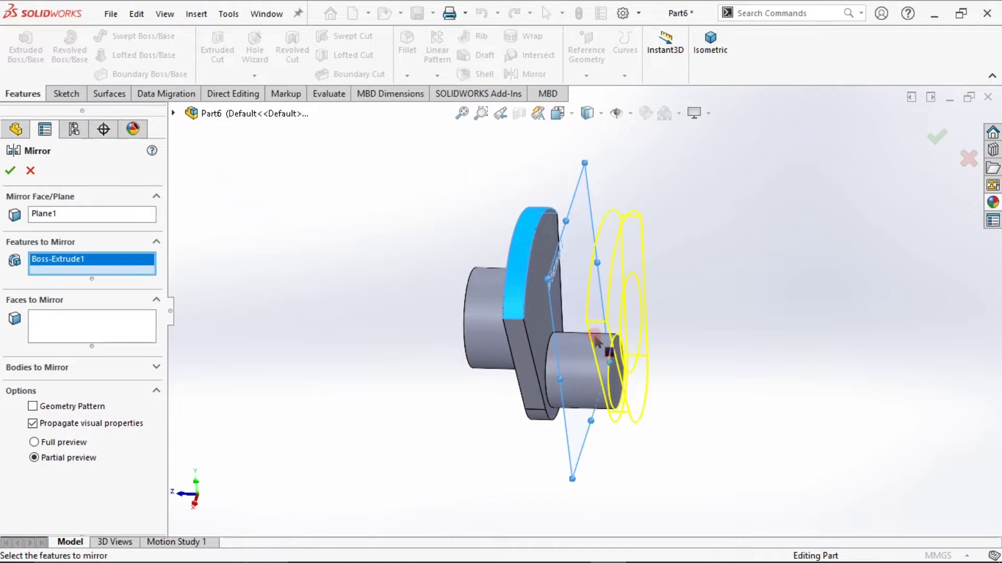
pyautogui.click(580, 371)
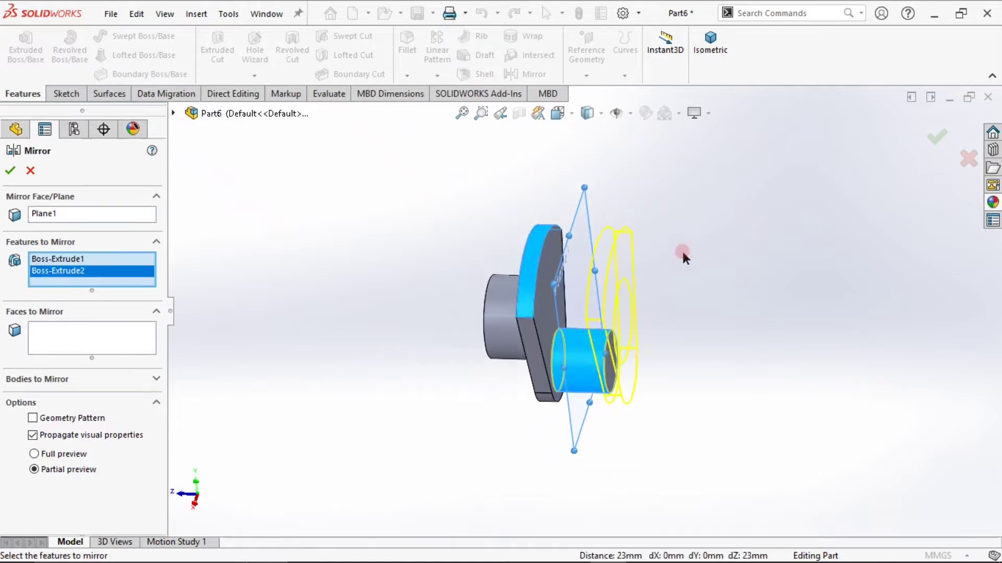
pyautogui.moveTo(715, 239)
pyautogui.mouseDown(button='middle')
pyautogui.moveTo(739, 232)
pyautogui.moveTo(725, 225)
pyautogui.mouseUp(button='middle')
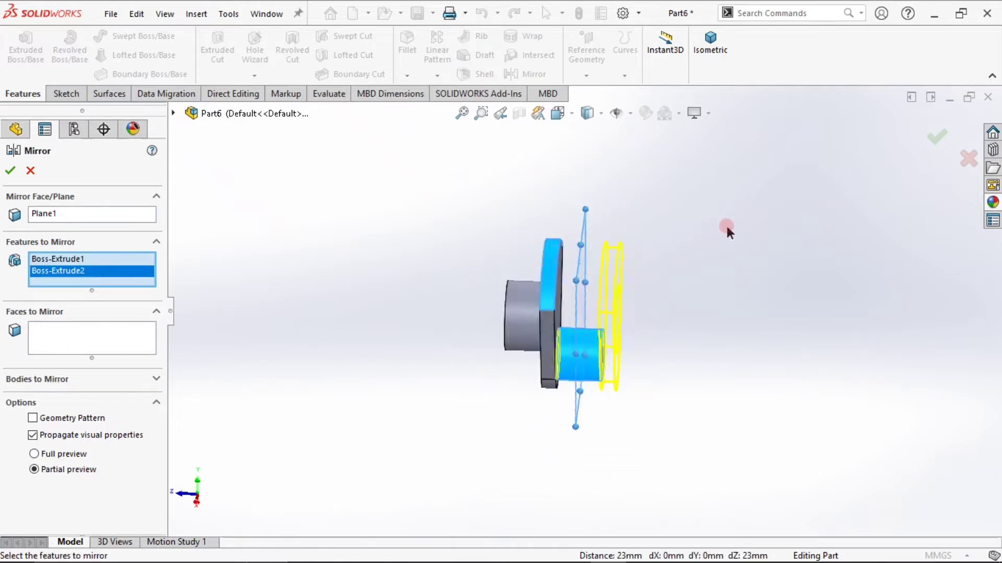
pyautogui.click(102, 277)
pyautogui.click(107, 276)
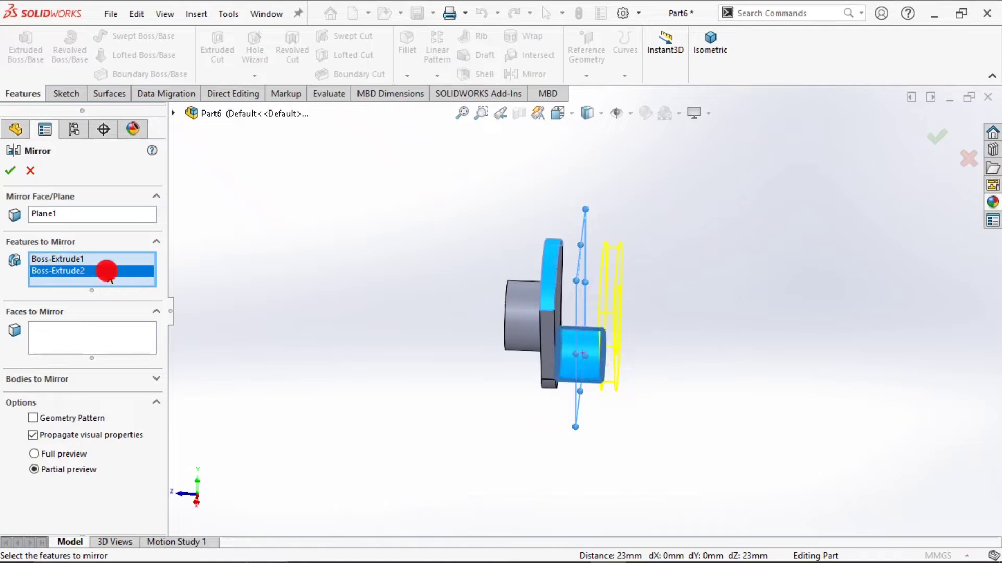
pyautogui.press('Delete')
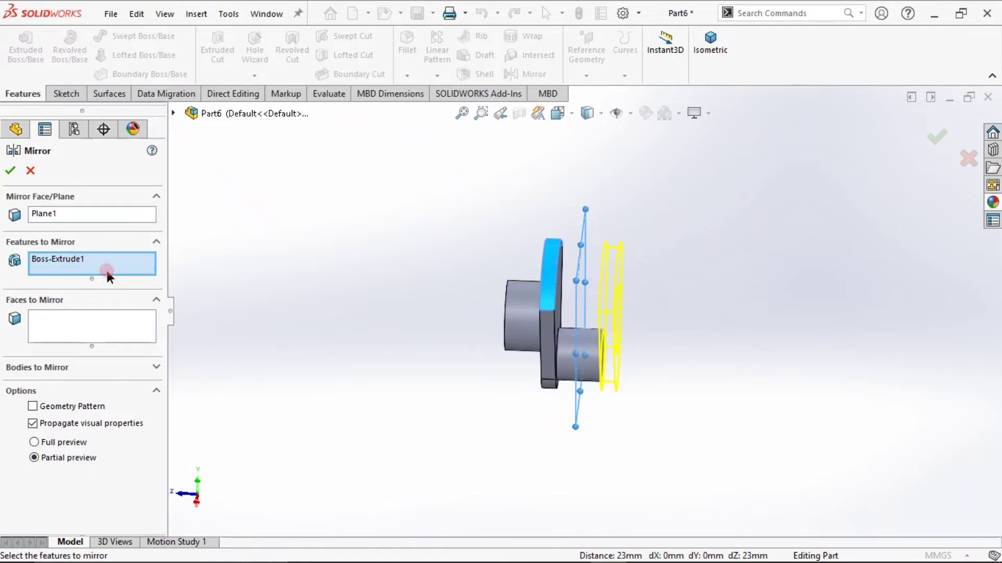
pyautogui.click(9, 170)
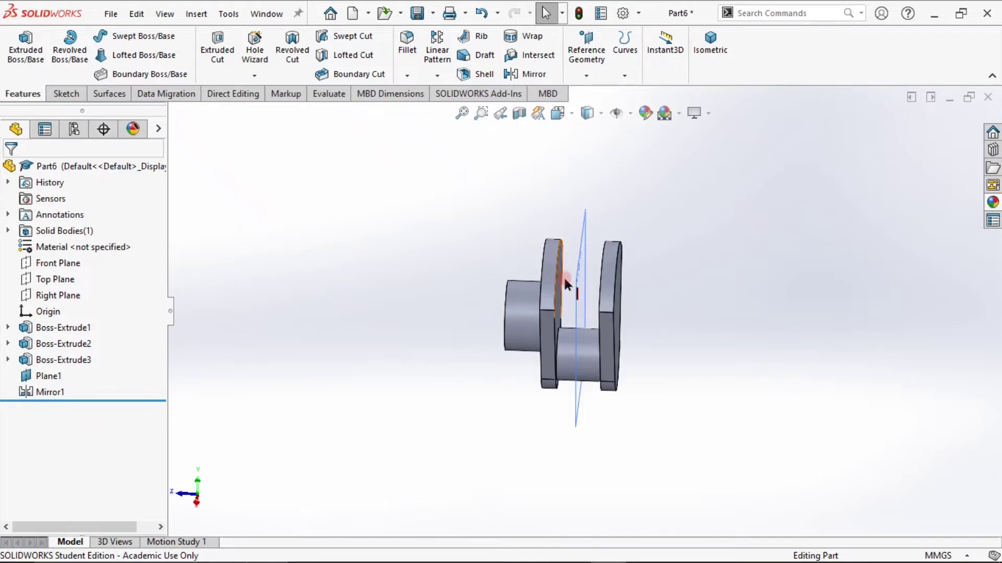
# Edit the mirror feature and add the 72 mm boss, Boss-Extrude3, to the mirrored features
pyautogui.click(52, 391)
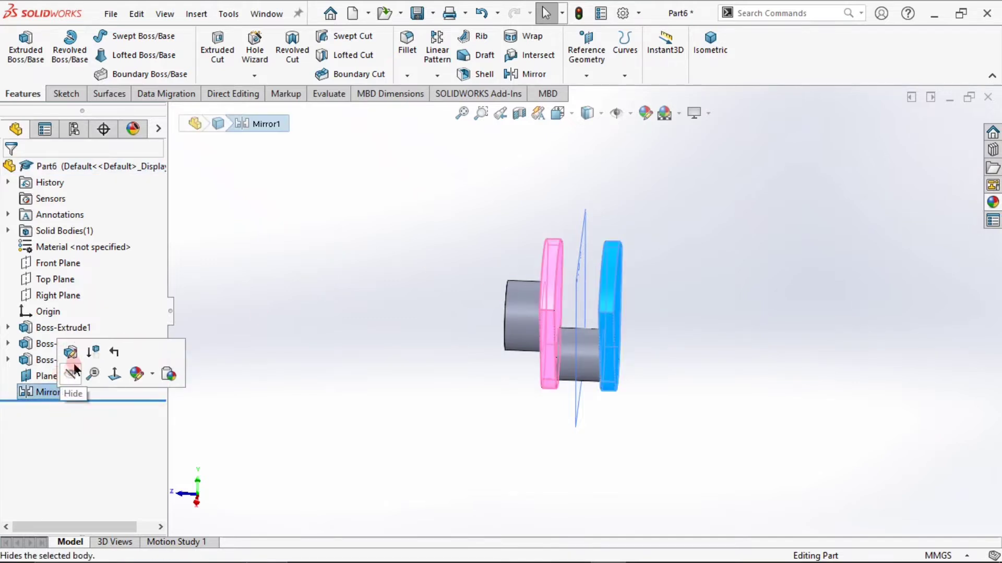
pyautogui.click(73, 359)
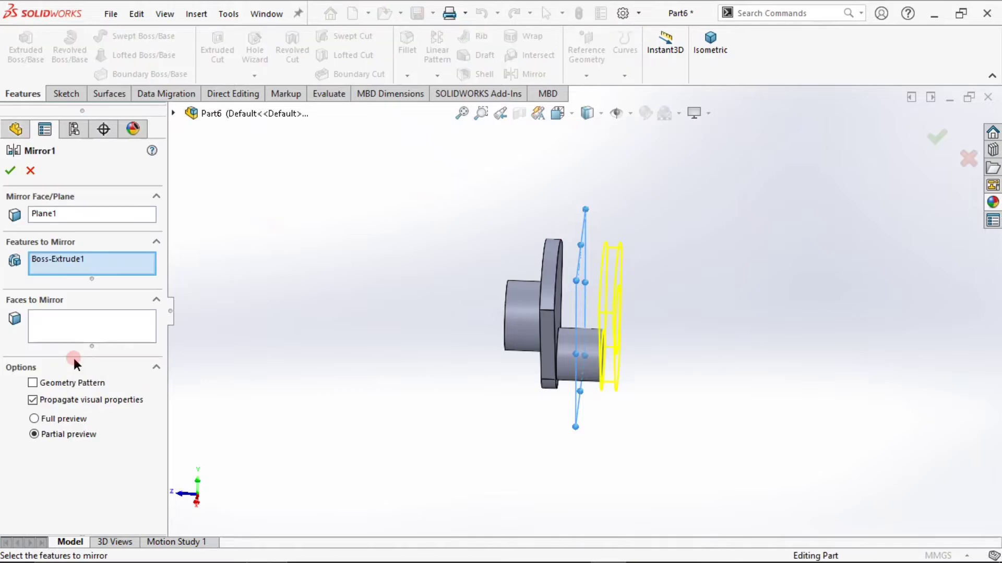
pyautogui.click(511, 309)
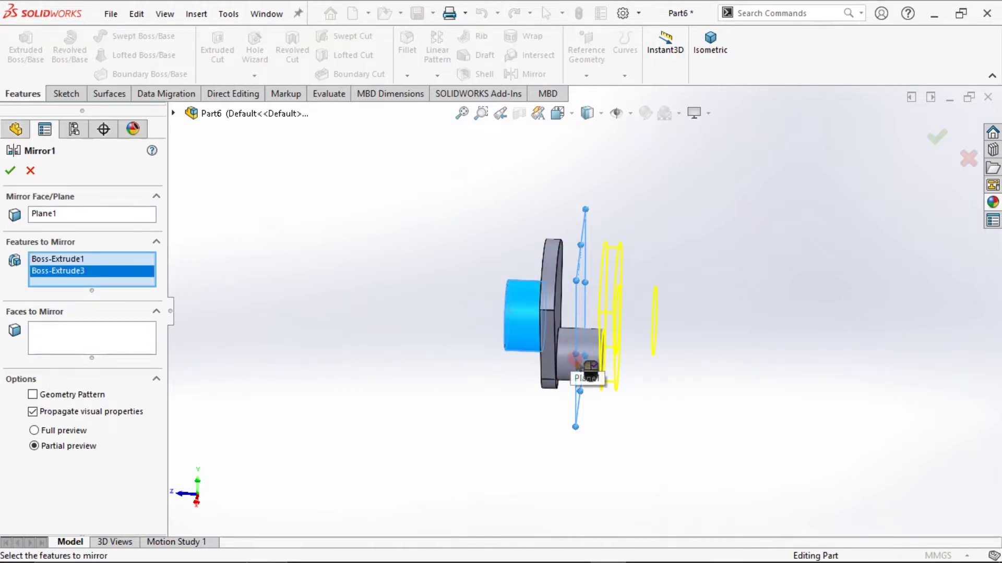
pyautogui.click(10, 171)
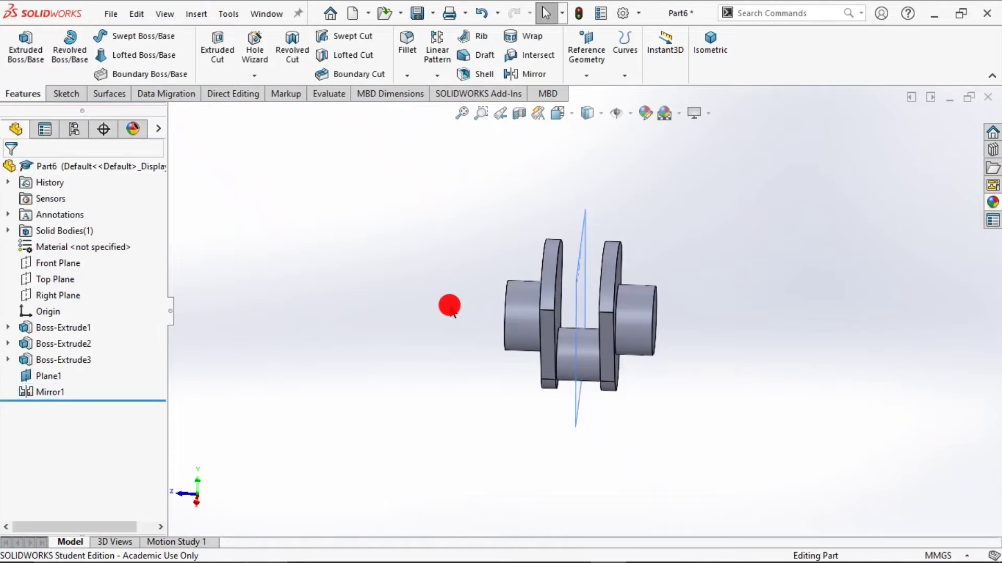
# Hide the reference plane Plane1 between the two plates
pyautogui.moveTo(508, 283); pyautogui.dragTo(505, 259, button='middle')
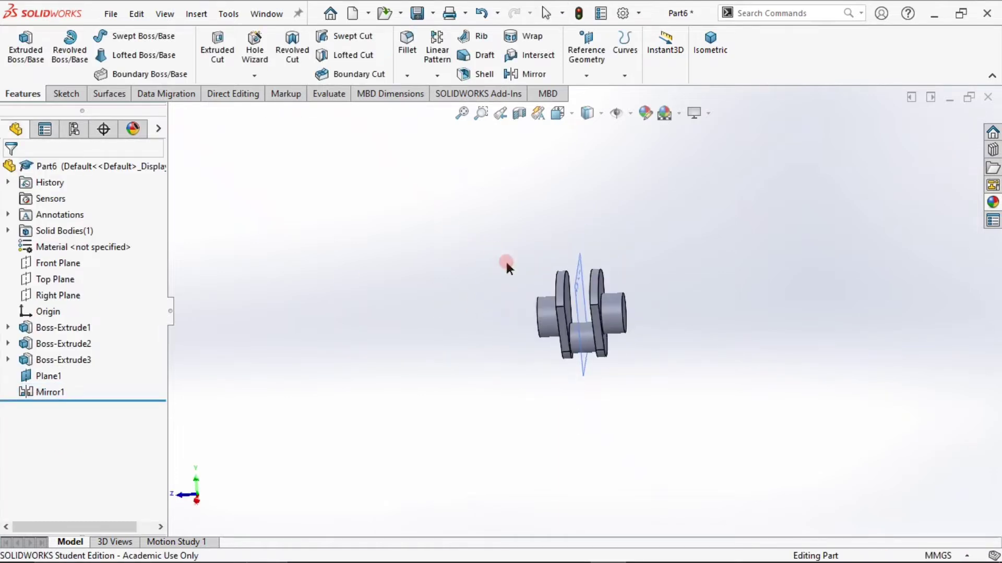
pyautogui.click(580, 285)
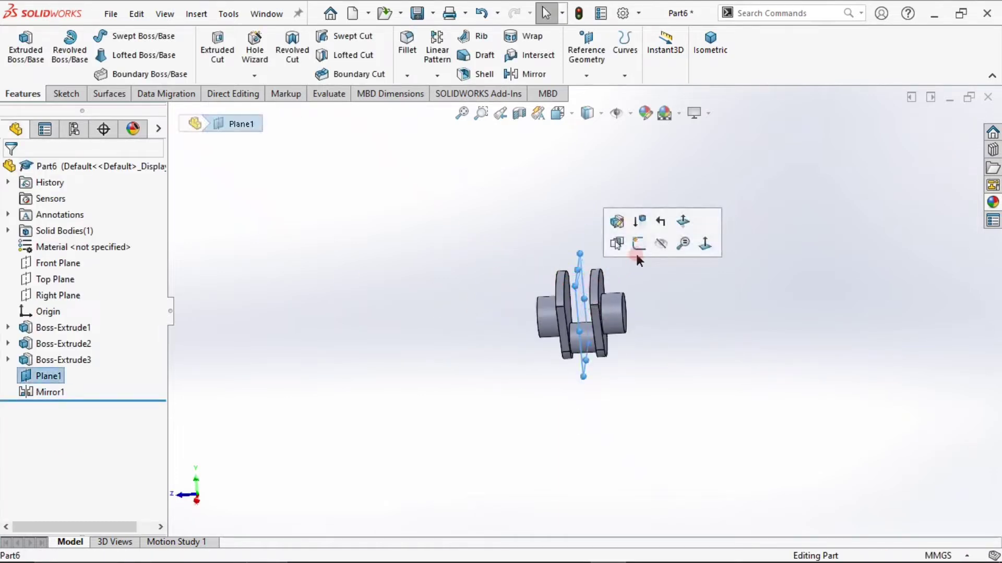
pyautogui.click(643, 232)
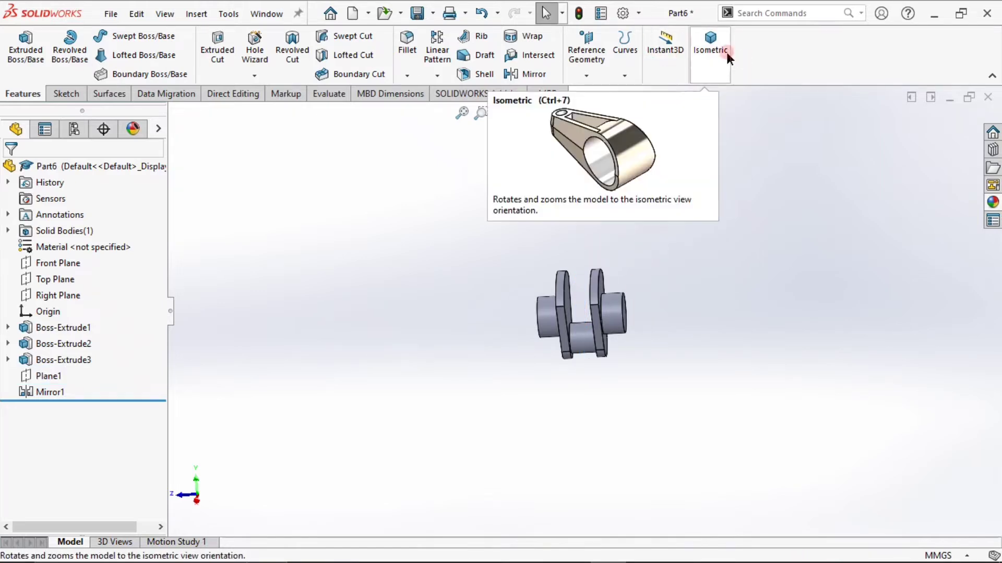
# Create a reference plane midway between the end face of the mirrored outer boss and the adjacent plate's outer face
pyautogui.click(586, 38)
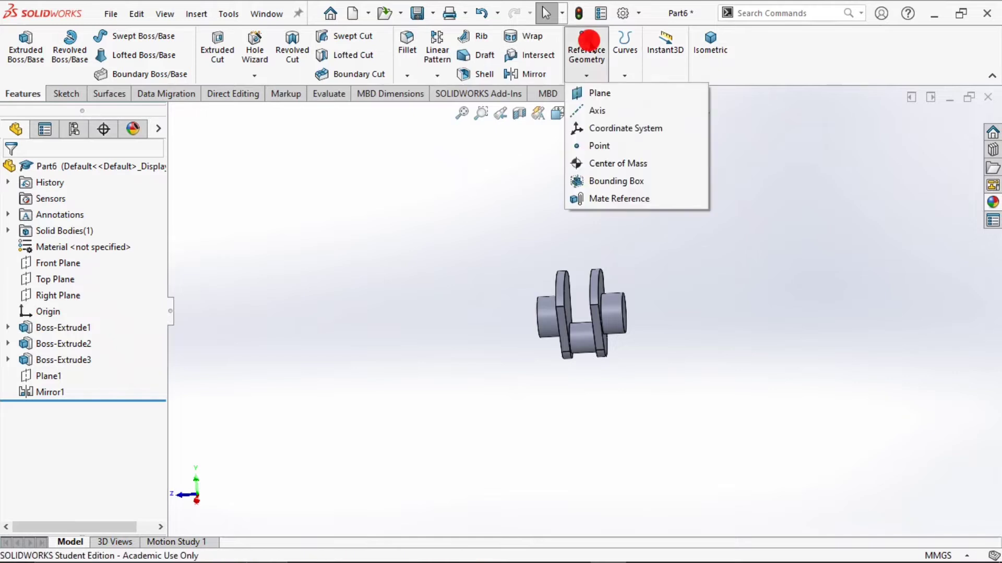
pyautogui.click(609, 73)
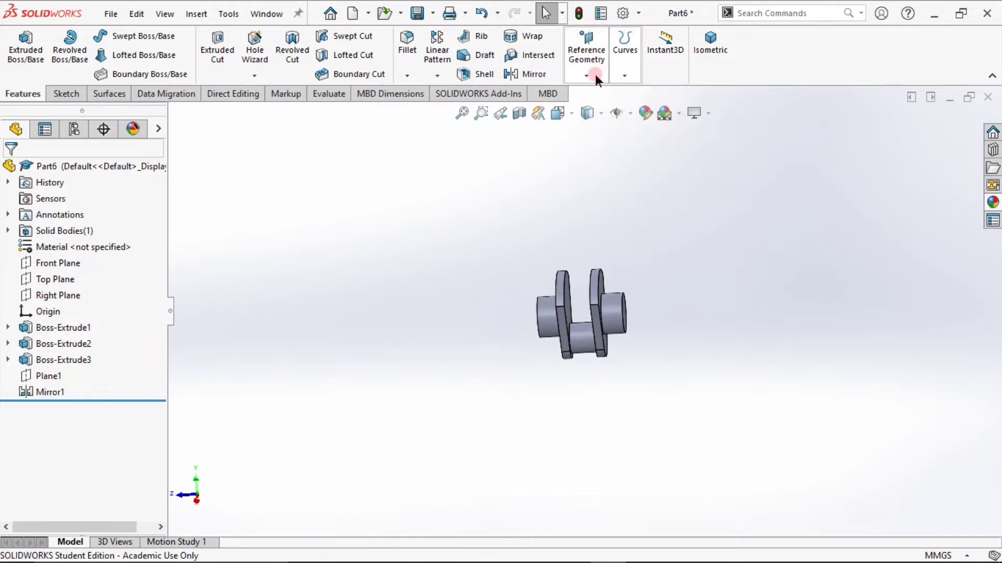
pyautogui.click(587, 75)
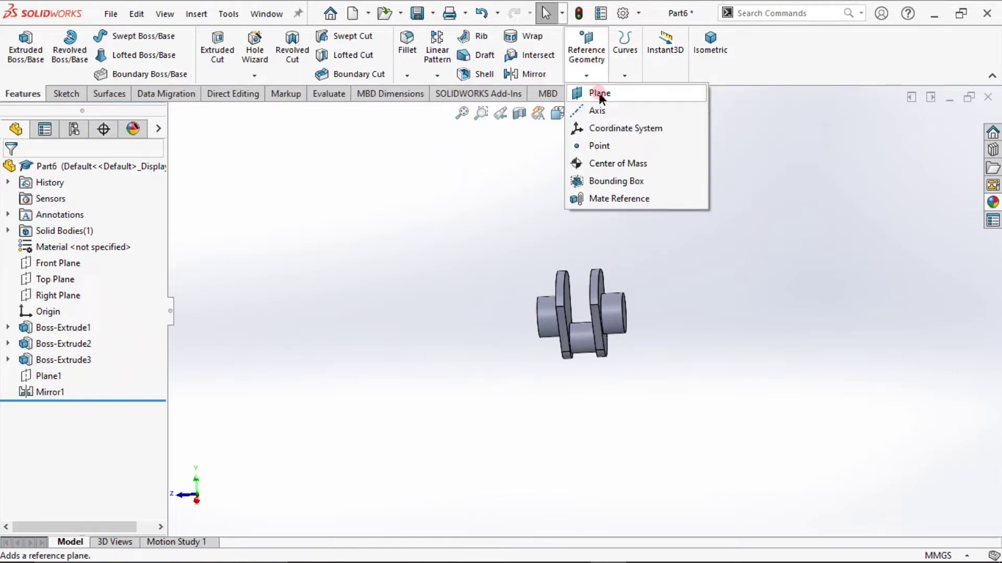
pyautogui.click(600, 94)
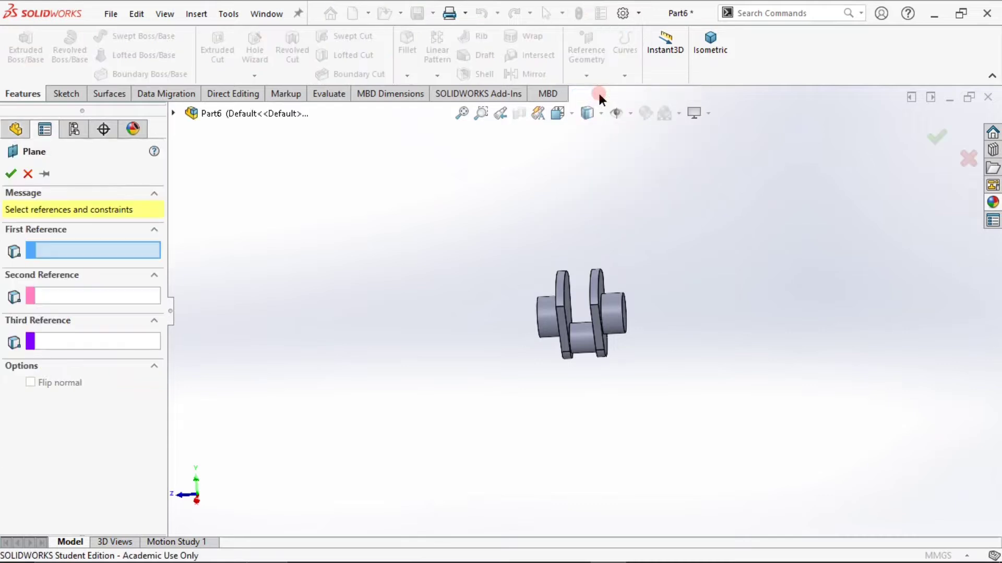
pyautogui.scroll(-5, 640, 313)
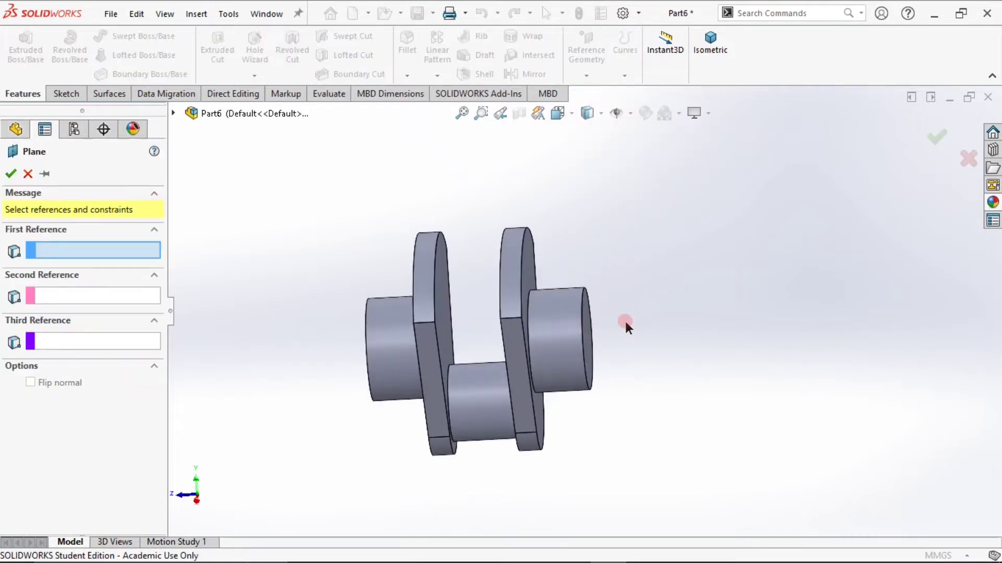
pyautogui.moveTo(625, 321); pyautogui.dragTo(609, 321, button='middle')
pyautogui.moveTo(519, 353); pyautogui.dragTo(586, 331, button='middle')
pyautogui.click(577, 328)
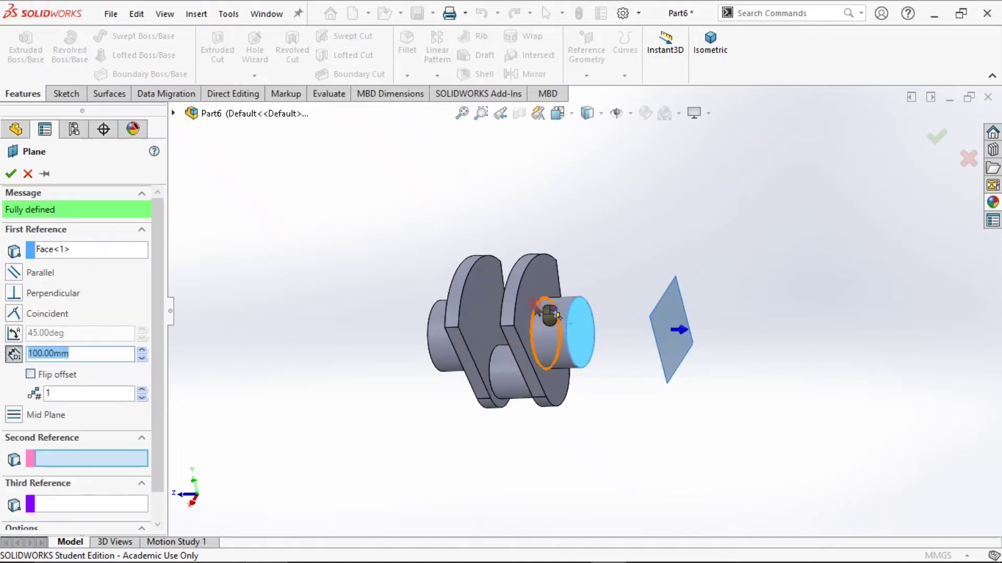
pyautogui.click(532, 300)
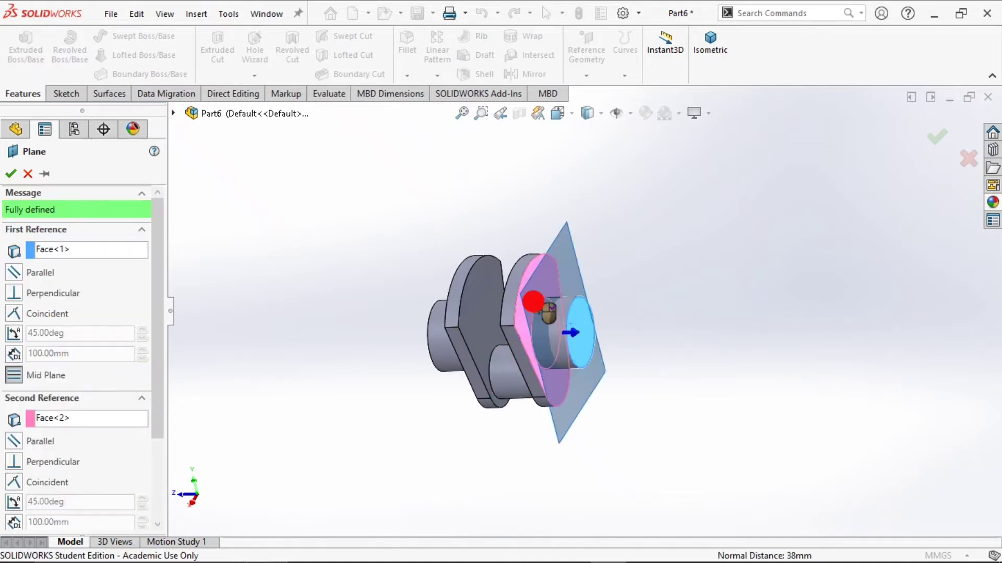
pyautogui.click(10, 175)
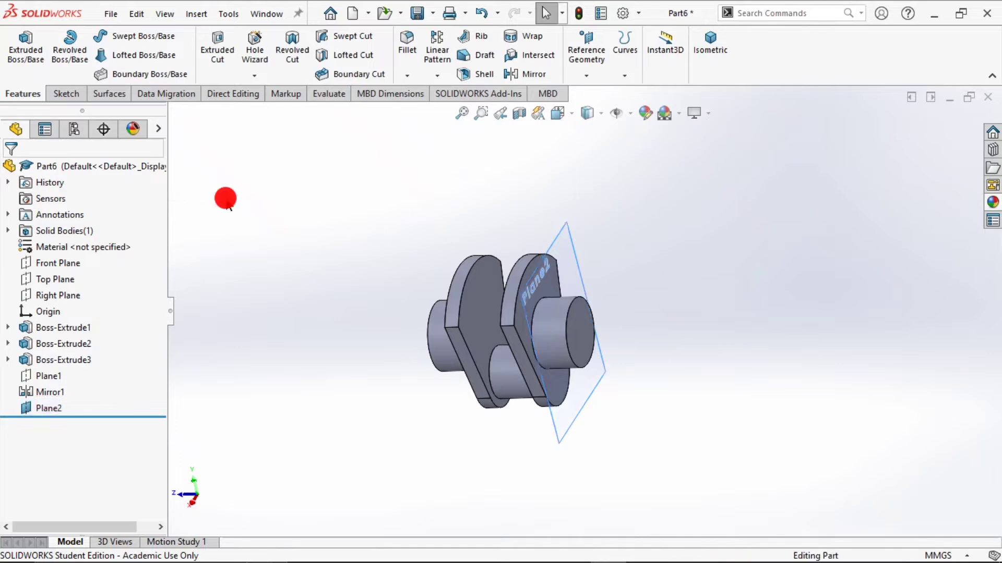
# Mirror the entire solid body about Plane2 with Merge solids turned off, keeping the mirrored half as a separate body
pyautogui.moveTo(288, 173)
pyautogui.mouseDown(button='middle')
pyautogui.moveTo(319, 168)
pyautogui.moveTo(295, 159)
pyautogui.moveTo(302, 175)
pyautogui.mouseUp(button='middle')
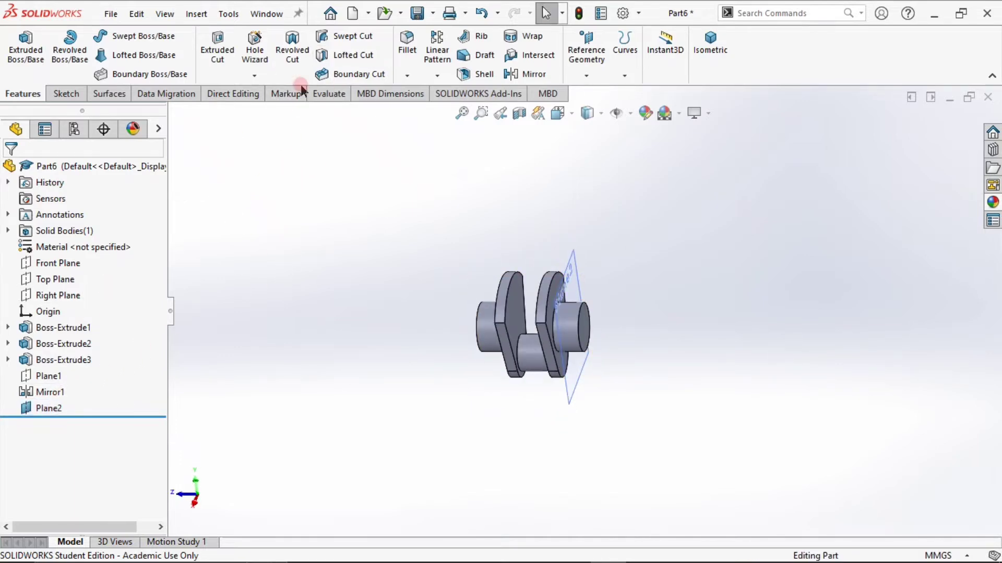
pyautogui.click(536, 72)
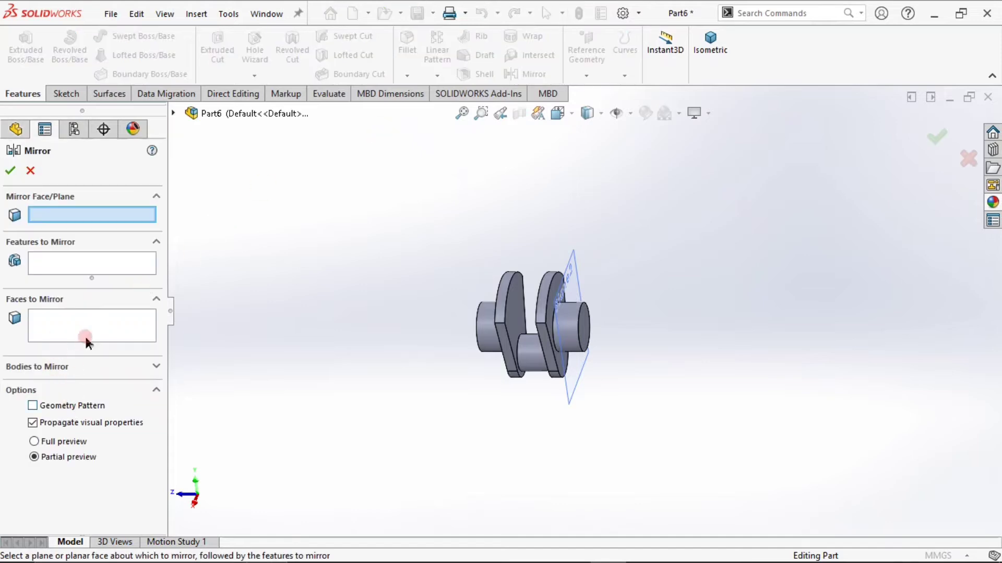
pyautogui.click(174, 113)
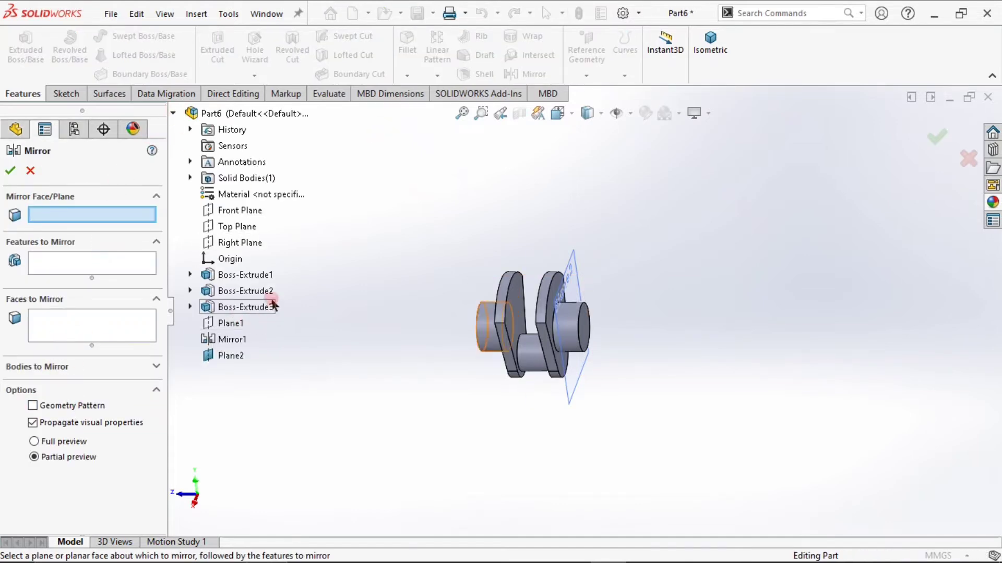
pyautogui.click(74, 326)
pyautogui.click(86, 261)
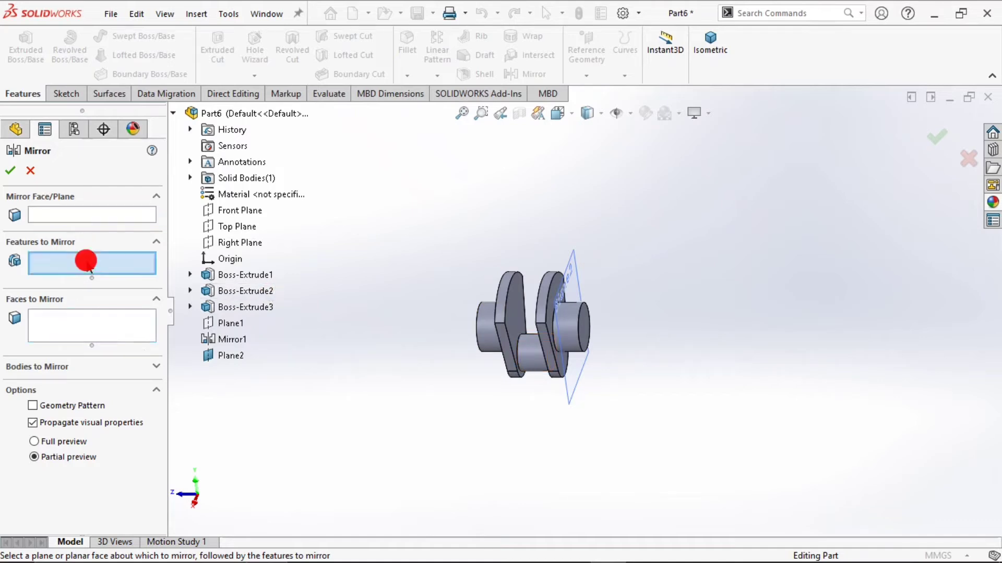
pyautogui.click(68, 366)
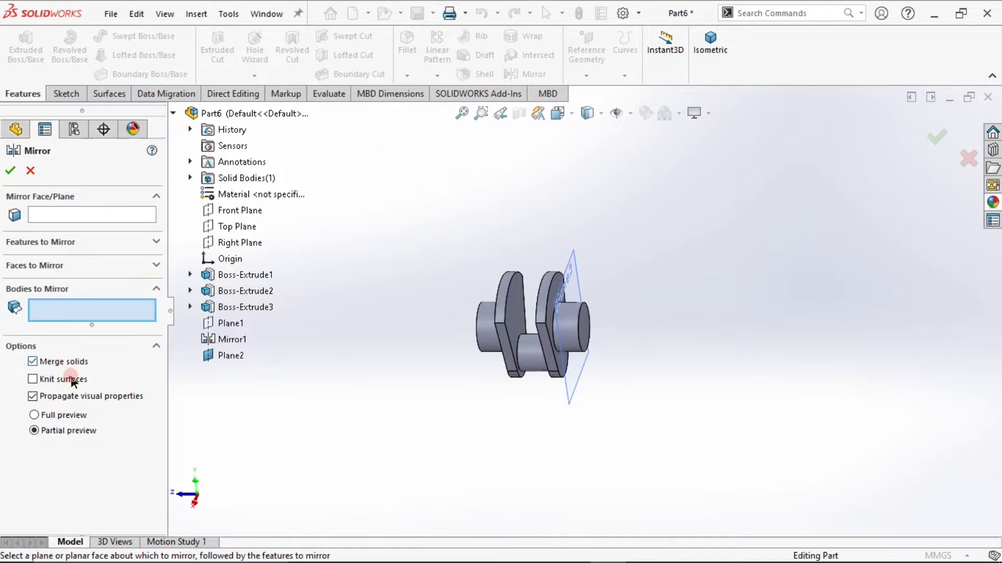
pyautogui.click(69, 211)
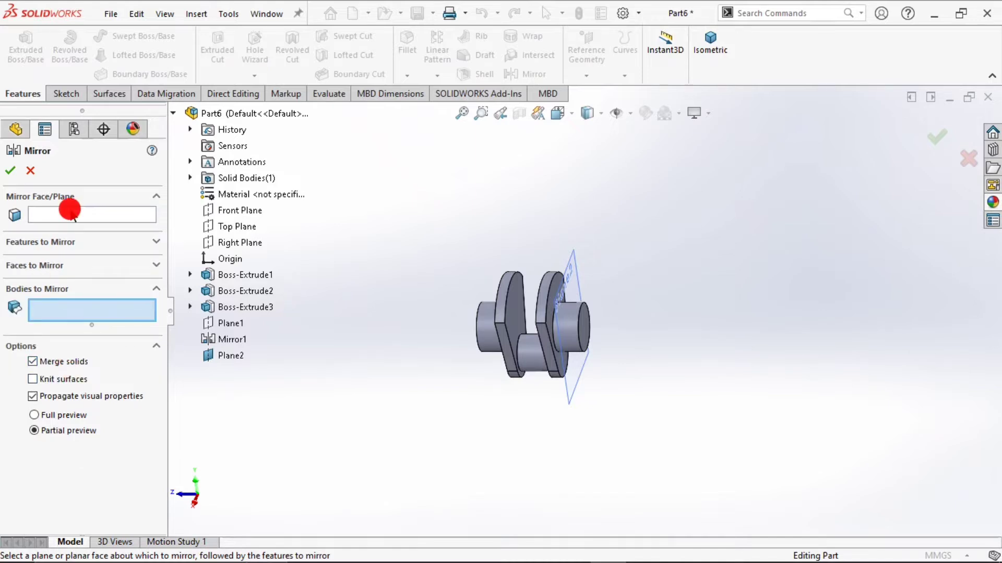
pyautogui.click(568, 275)
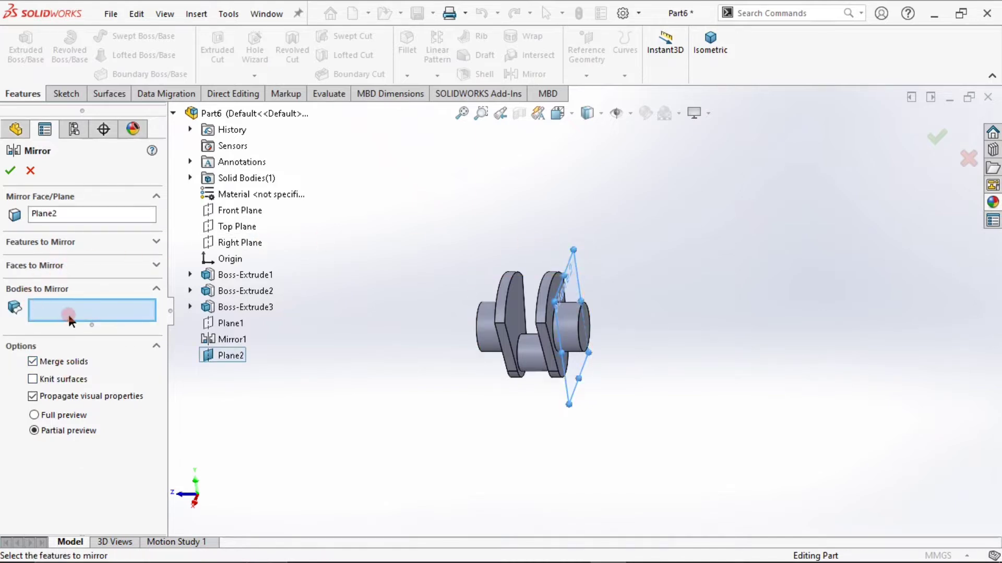
pyautogui.click(517, 342)
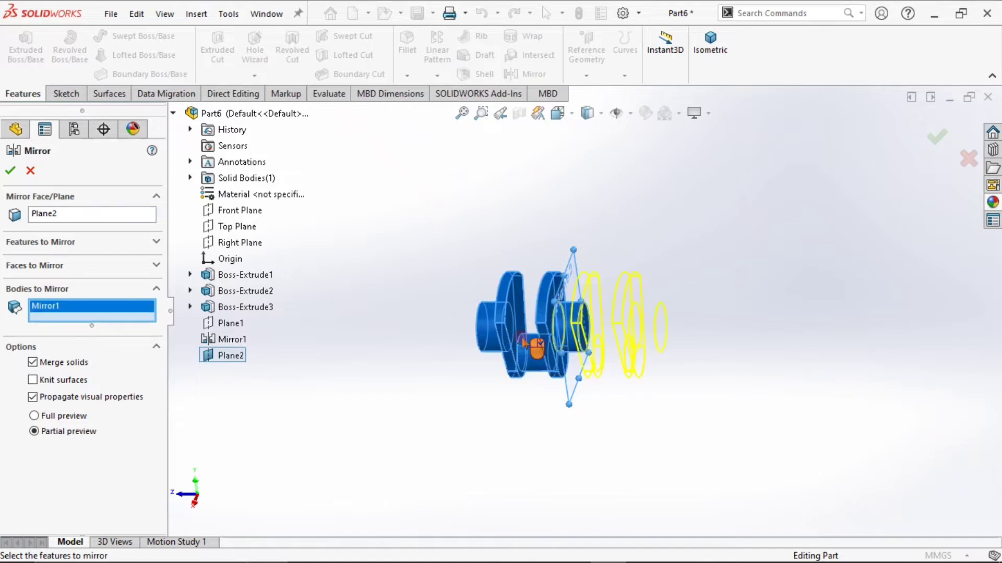
pyautogui.scroll(-5, 542, 340)
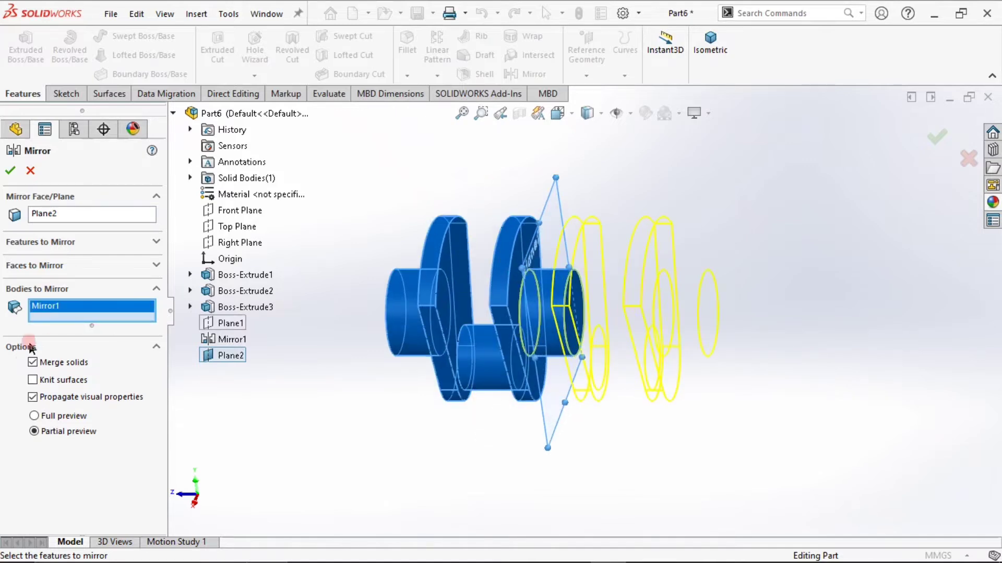
pyautogui.click(34, 363)
pyautogui.click(10, 171)
pyautogui.moveTo(268, 391); pyautogui.dragTo(286, 372, button='middle')
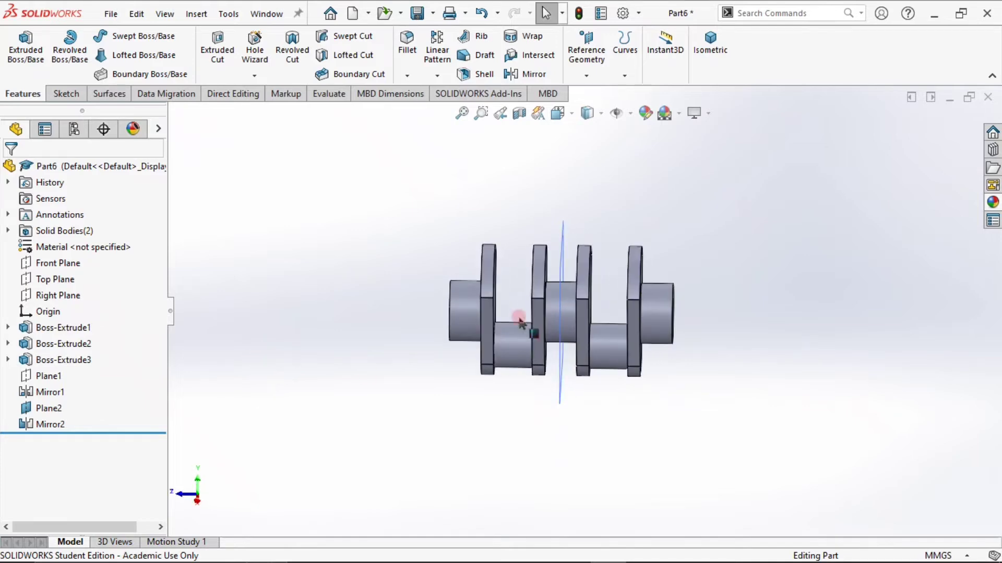
# Hide the reference plane Plane2 in the isometric view
pyautogui.click(710, 48)
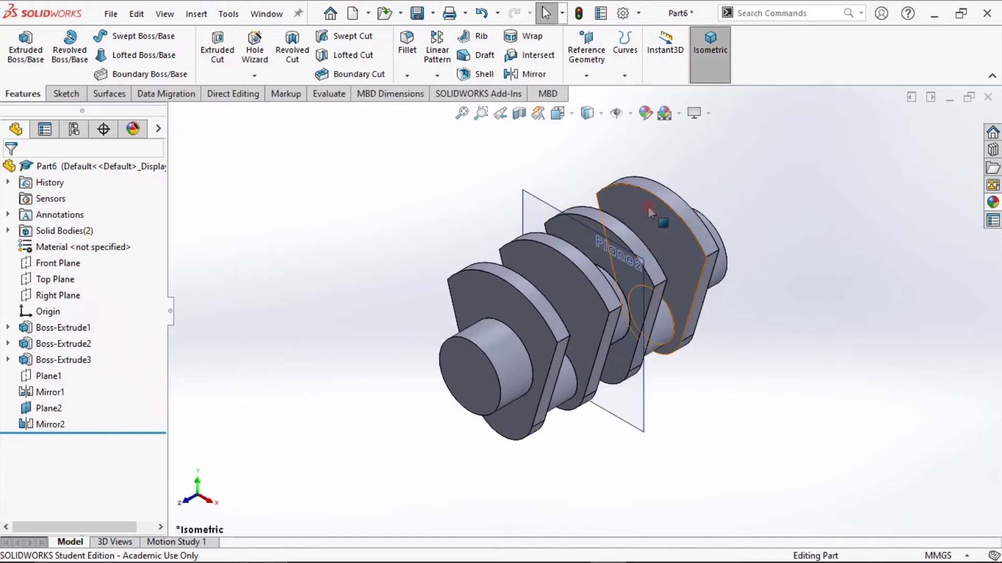
pyautogui.click(549, 211)
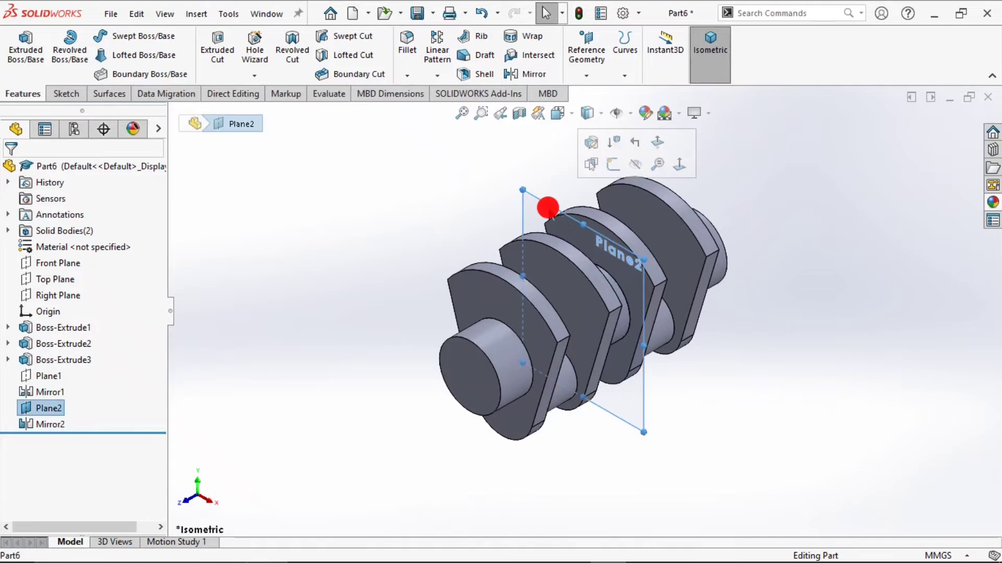
pyautogui.click(634, 163)
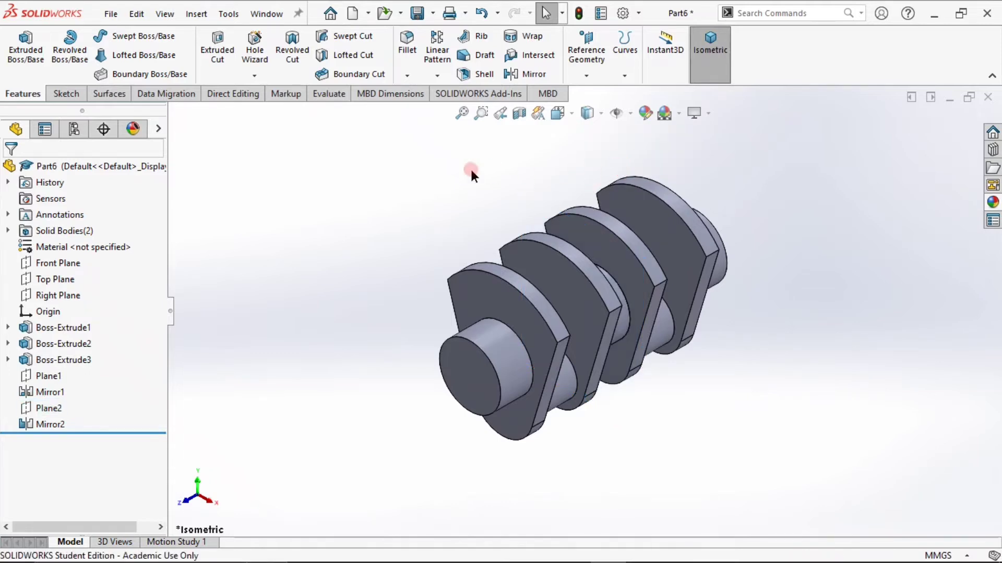
pyautogui.click(424, 138)
# Start Move/Copy Bodies for the mirrored body Mirror2 and switch from mate constraints to the Translate/Rotate options
pyautogui.click(769, 10)
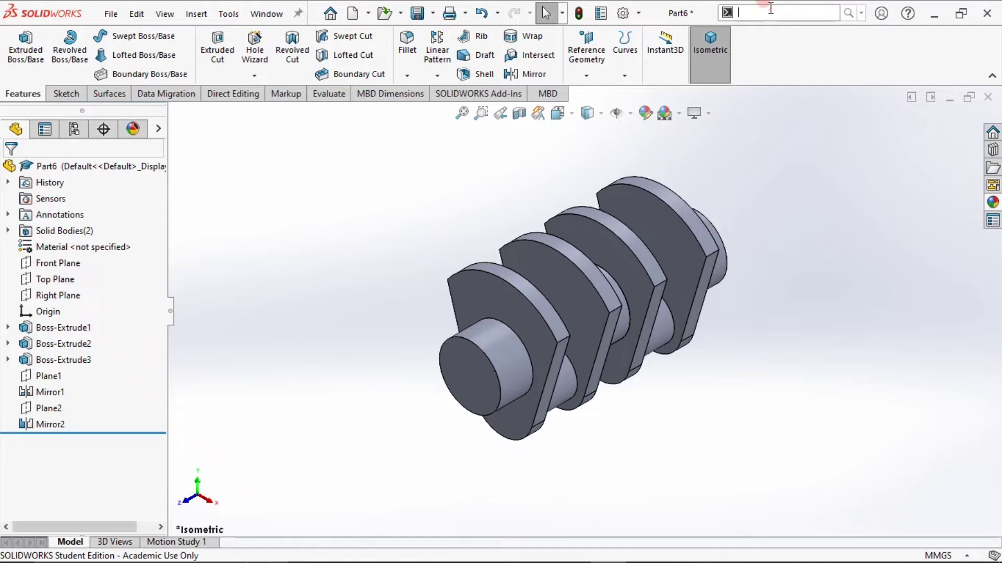
pyautogui.write('move')
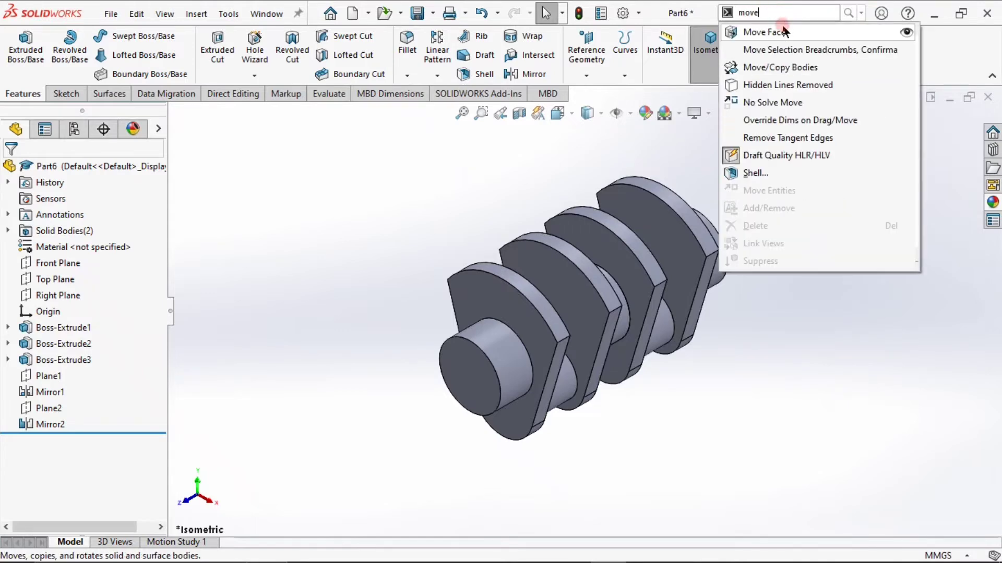
pyautogui.click(782, 73)
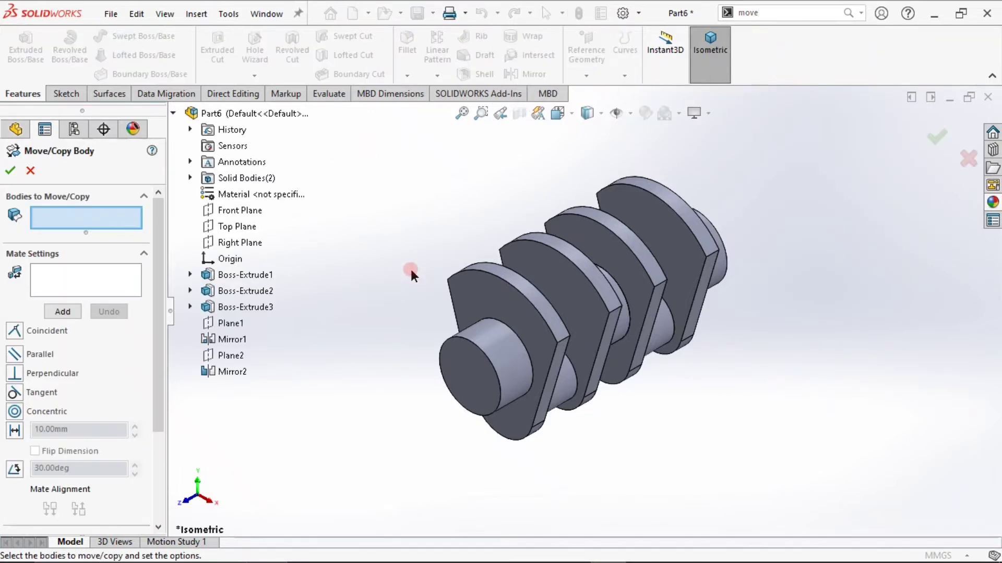
pyautogui.click(663, 222)
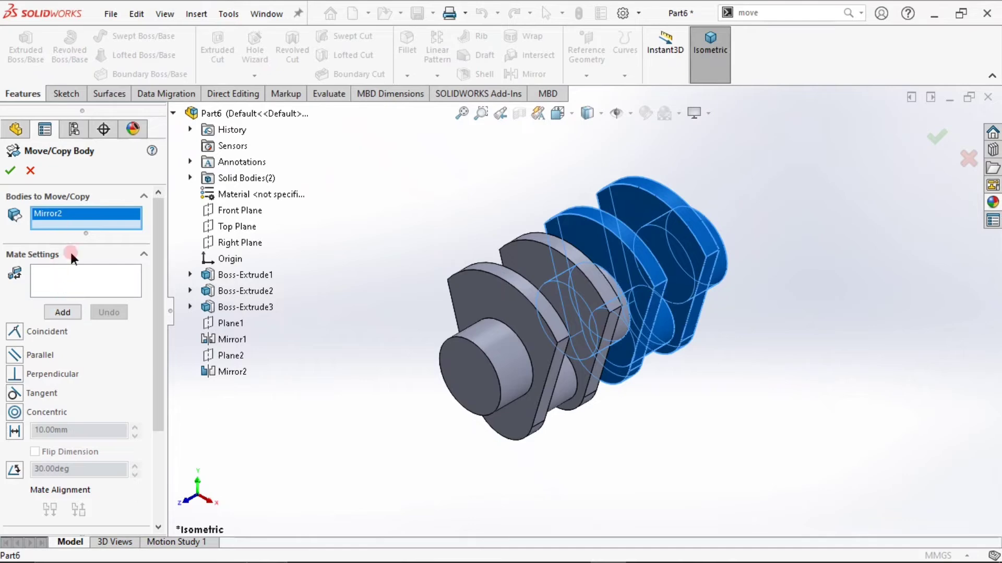
pyautogui.scroll(-3, 145, 413)
pyautogui.scroll(3, 145, 416)
pyautogui.click(142, 254)
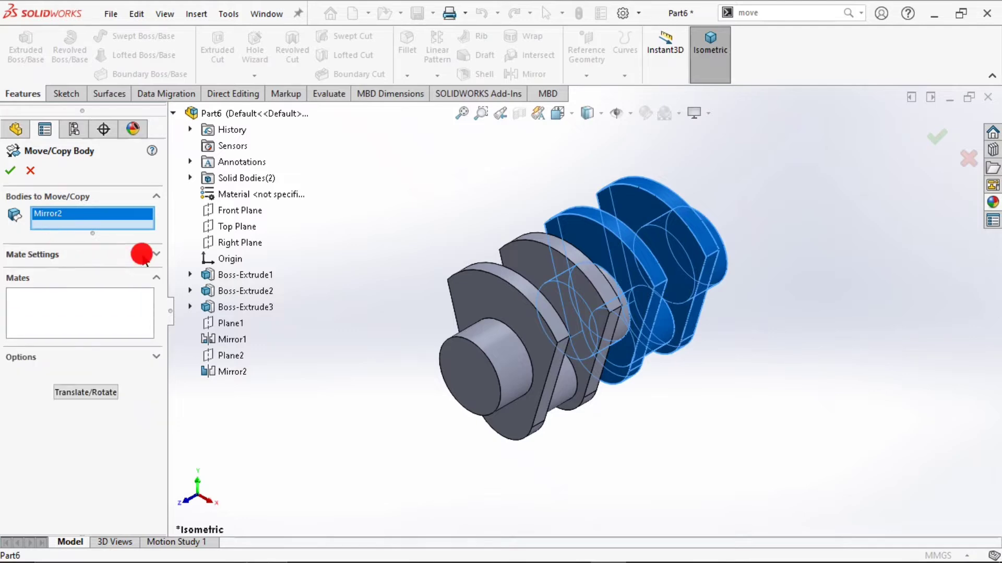
pyautogui.click(152, 357)
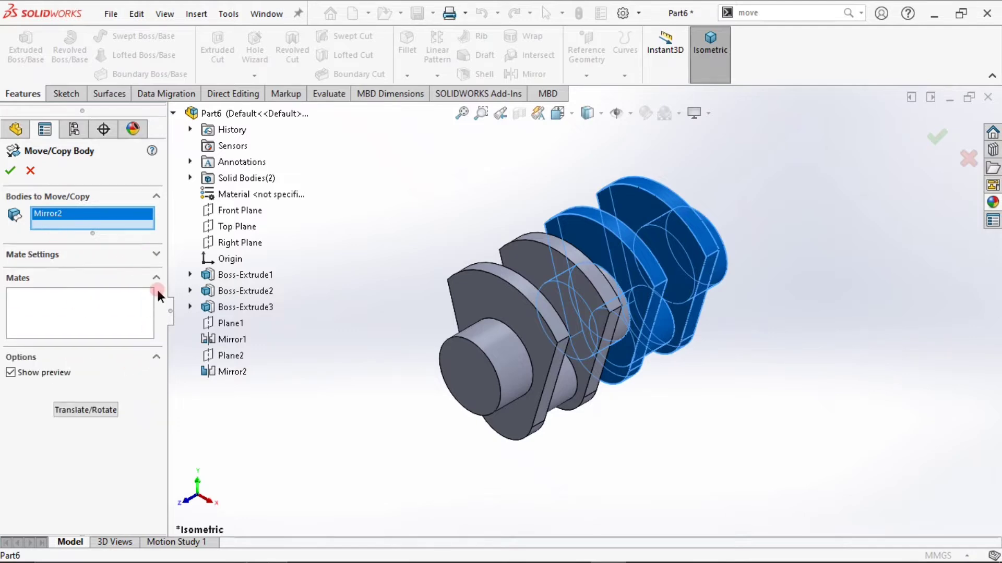
pyautogui.click(156, 277)
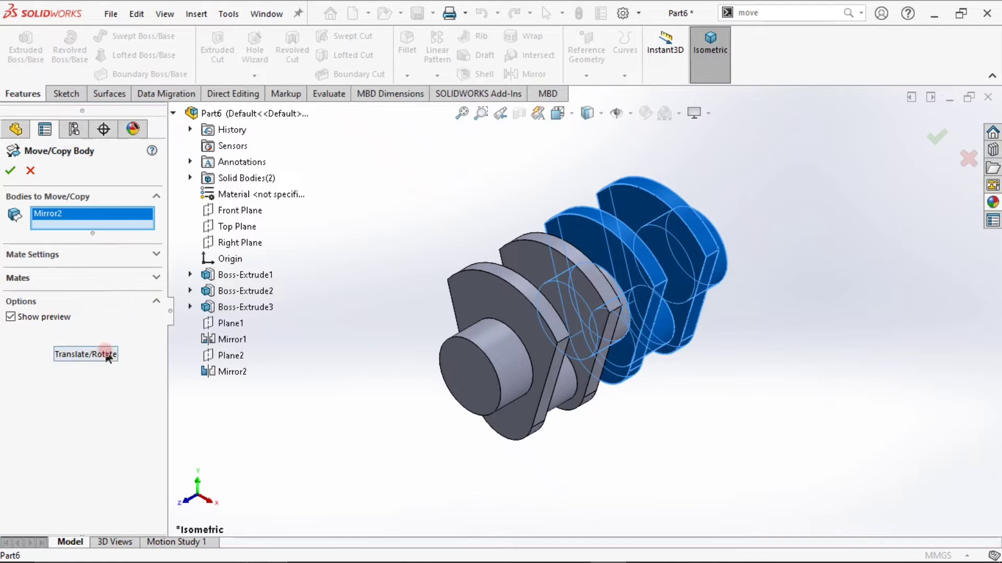
pyautogui.click(107, 355)
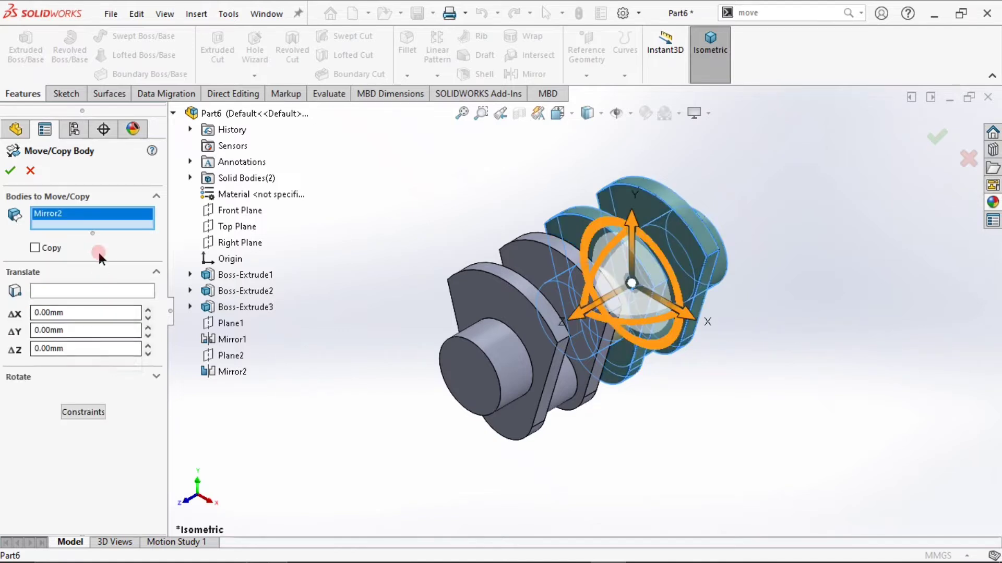
pyautogui.doubleClick(75, 316)
pyautogui.write('1')
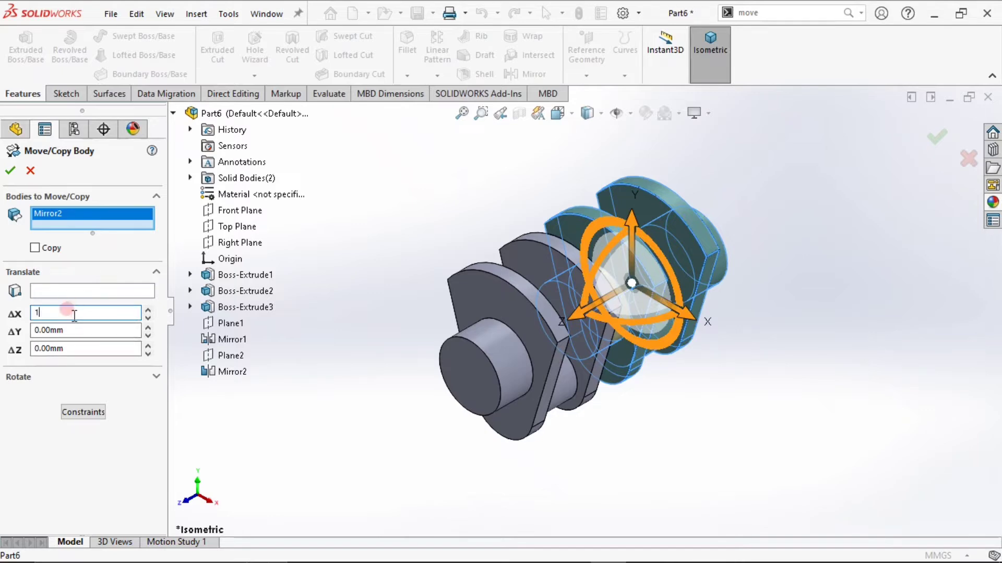
pyautogui.write('80')
pyautogui.press('Return')
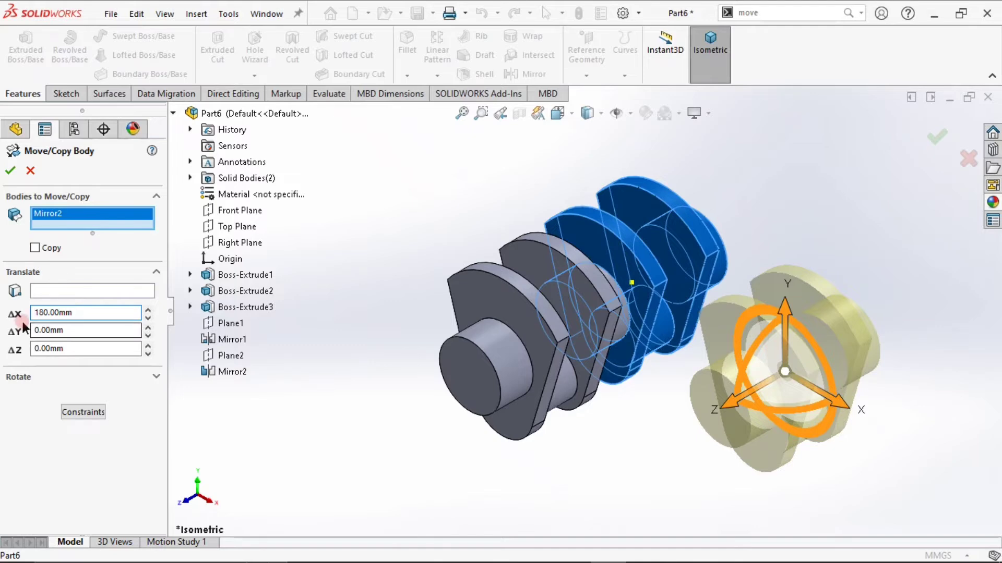
pyautogui.doubleClick(87, 314)
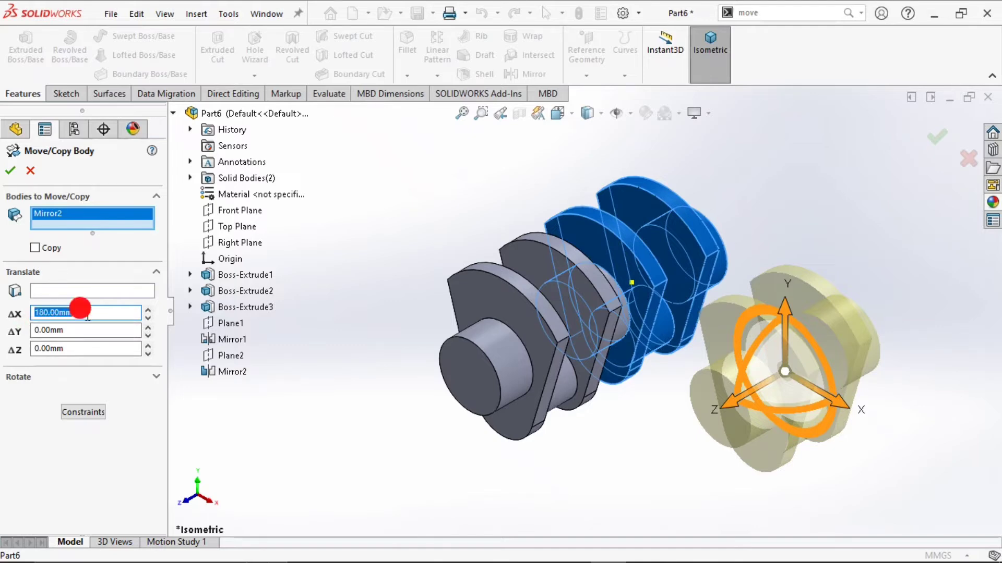
pyautogui.write('0')
pyautogui.press('Return')
# Set the rotation angle of the mirrored body Mirror2 about the X axis to 180 degrees
pyautogui.click(72, 372)
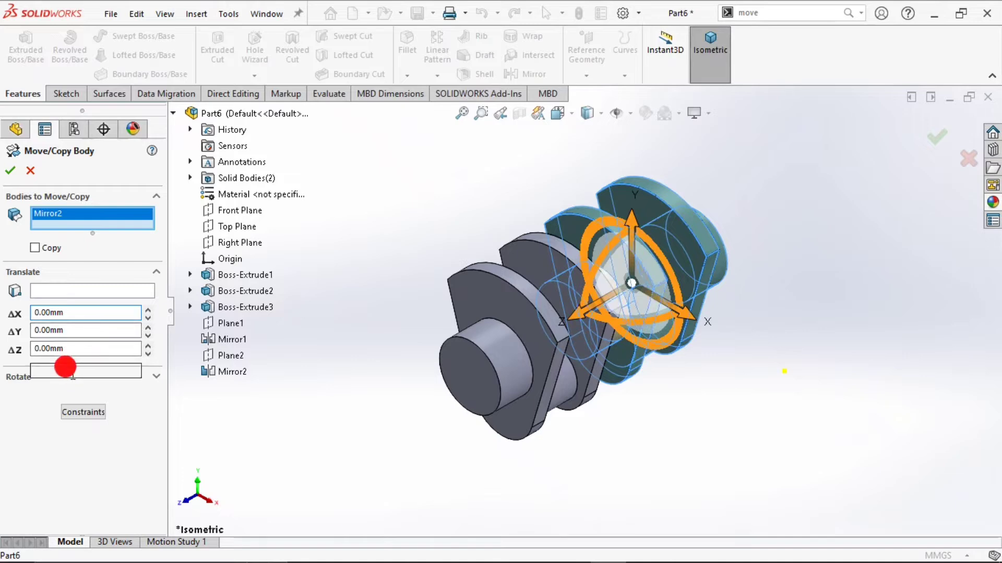
pyautogui.click(71, 392)
pyautogui.doubleClick(77, 395)
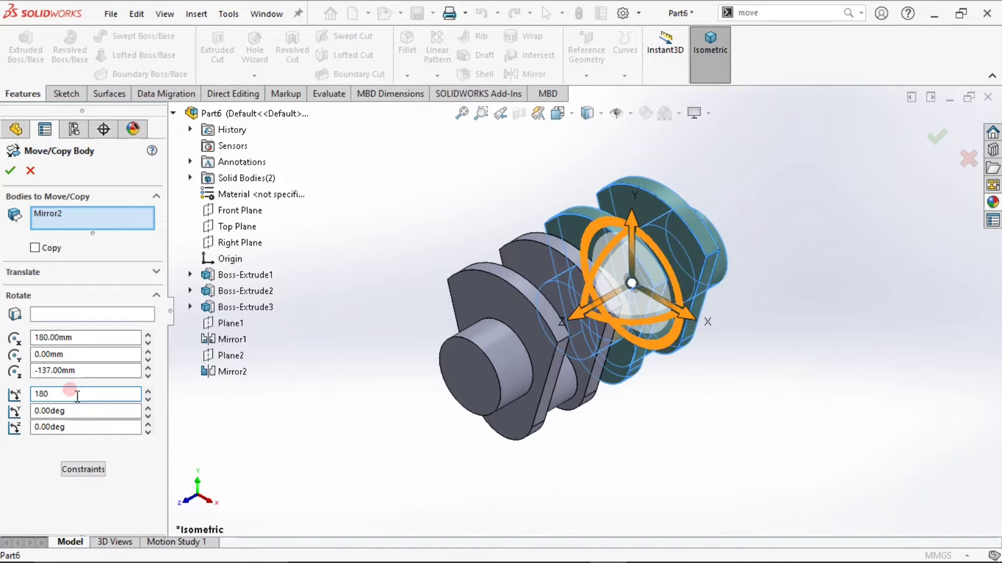
pyautogui.press('Return')
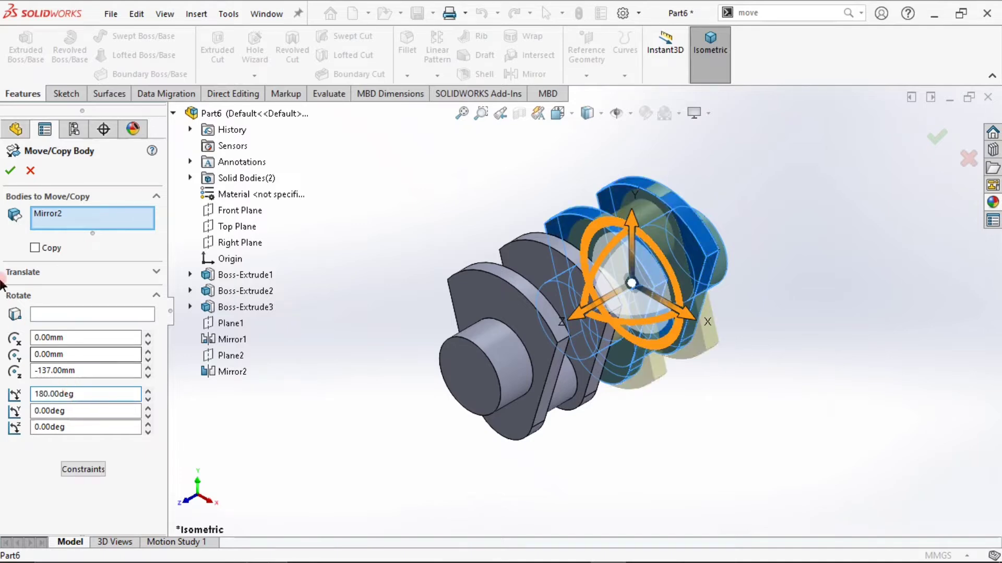
# Apply the 180-degree rotation to the mirrored half of the shaft
pyautogui.click(9, 171)
pyautogui.click(360, 326)
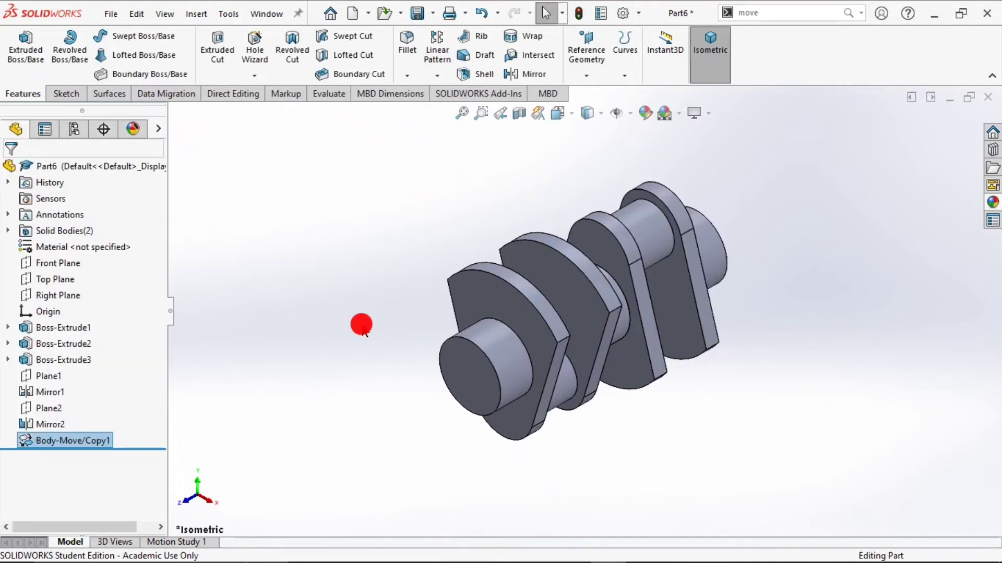
pyautogui.click(729, 73)
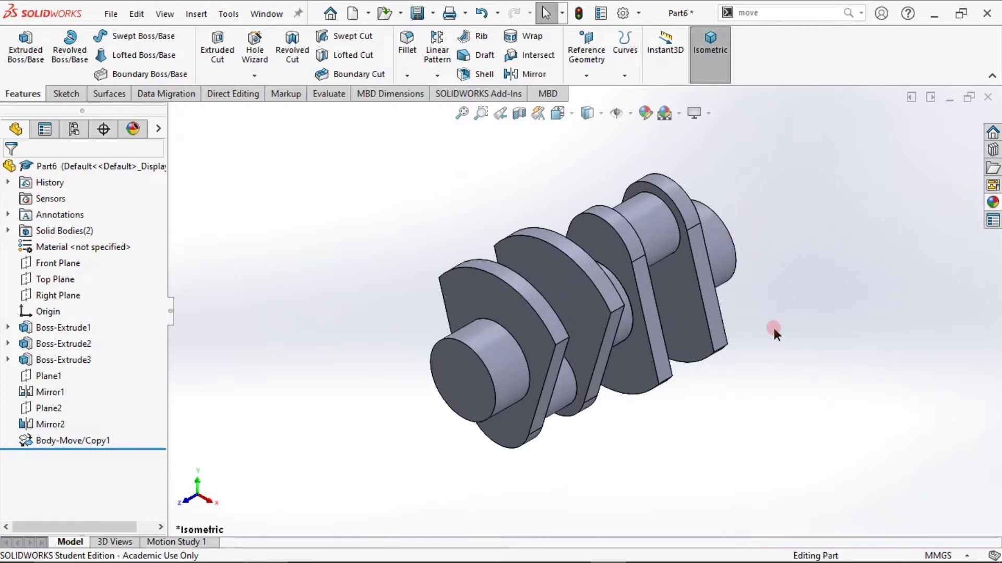
# Create a mid-plane between the outer face of the rotated half's last plate and the end face of its round boss
pyautogui.moveTo(731, 370); pyautogui.dragTo(691, 405, button='middle')
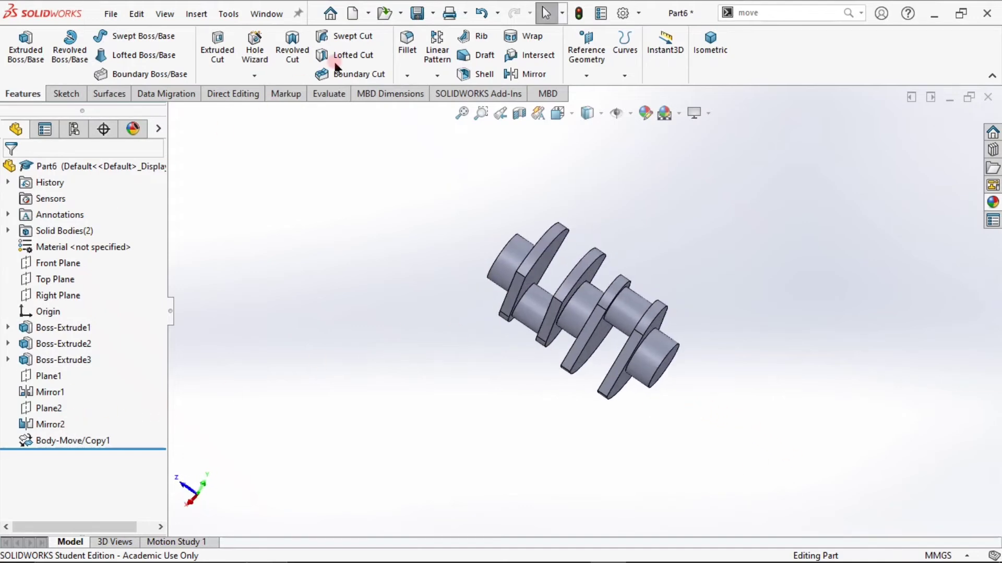
pyautogui.click(586, 55)
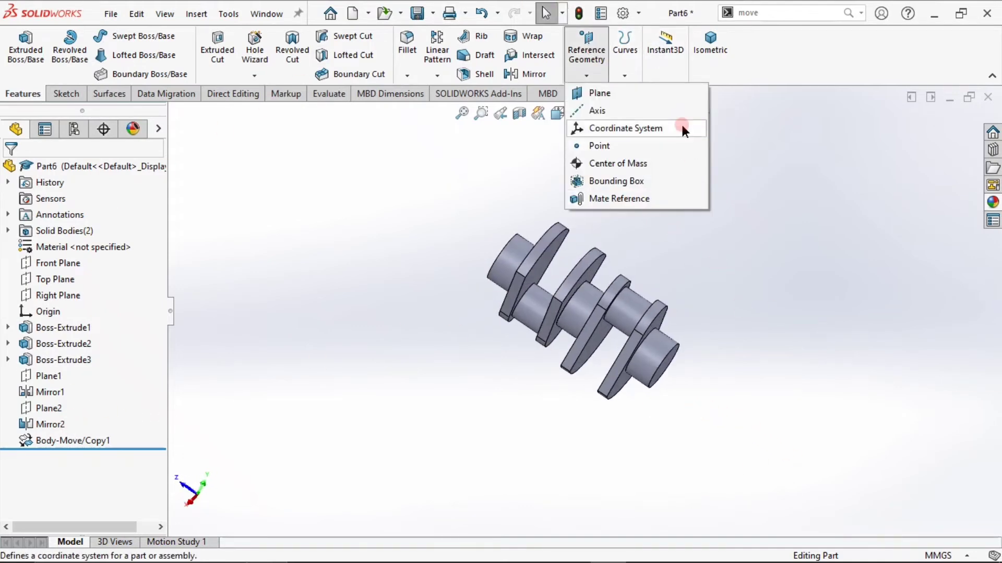
pyautogui.click(652, 93)
pyautogui.scroll(-5, 683, 335)
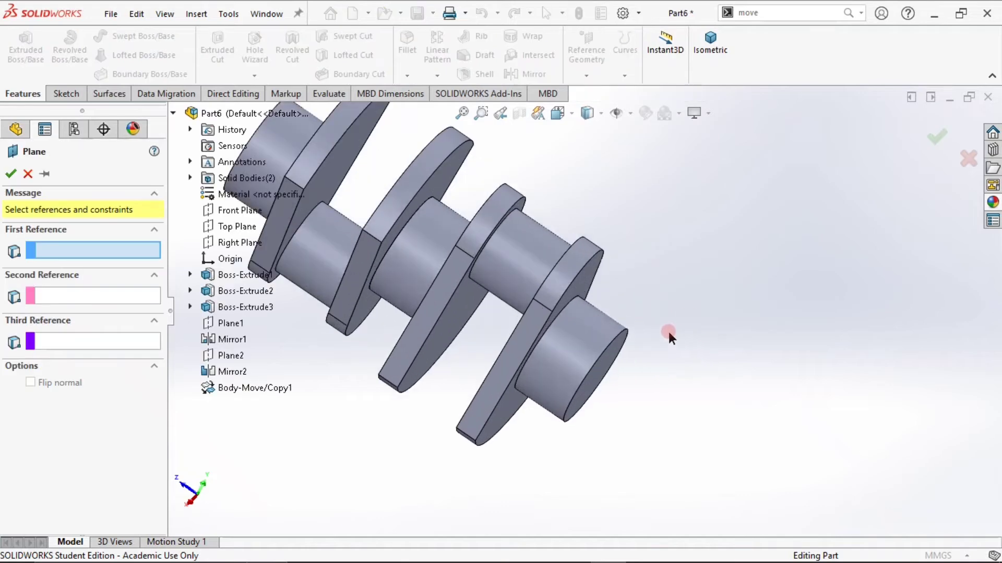
pyautogui.moveTo(668, 330); pyautogui.dragTo(600, 292, button='middle')
pyautogui.click(592, 282)
pyautogui.click(624, 362)
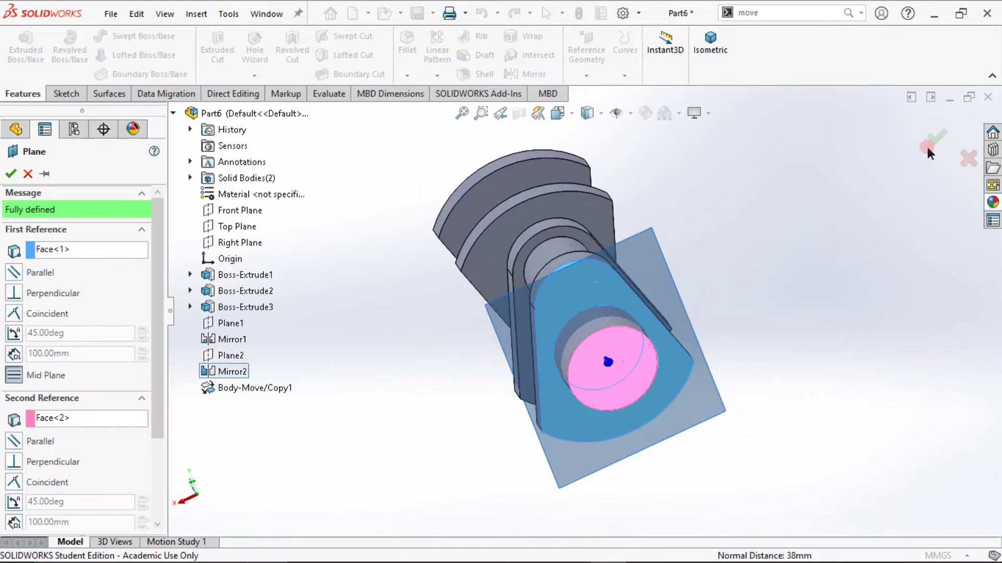
pyautogui.click(937, 137)
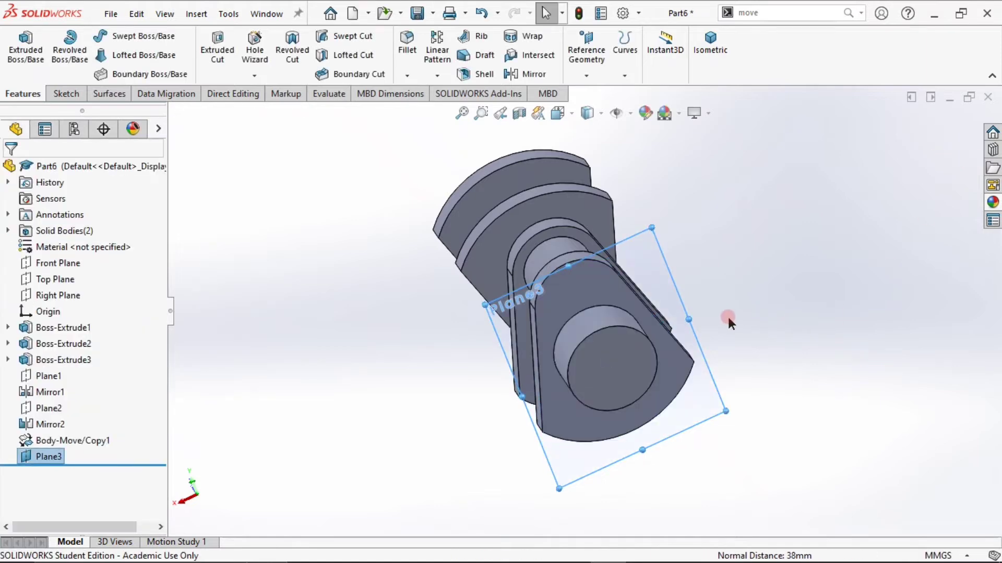
# Start a Mirror of solid bodies with the new mid-plane Plane3 as the mirror plane
pyautogui.moveTo(740, 302); pyautogui.dragTo(807, 257, button='middle')
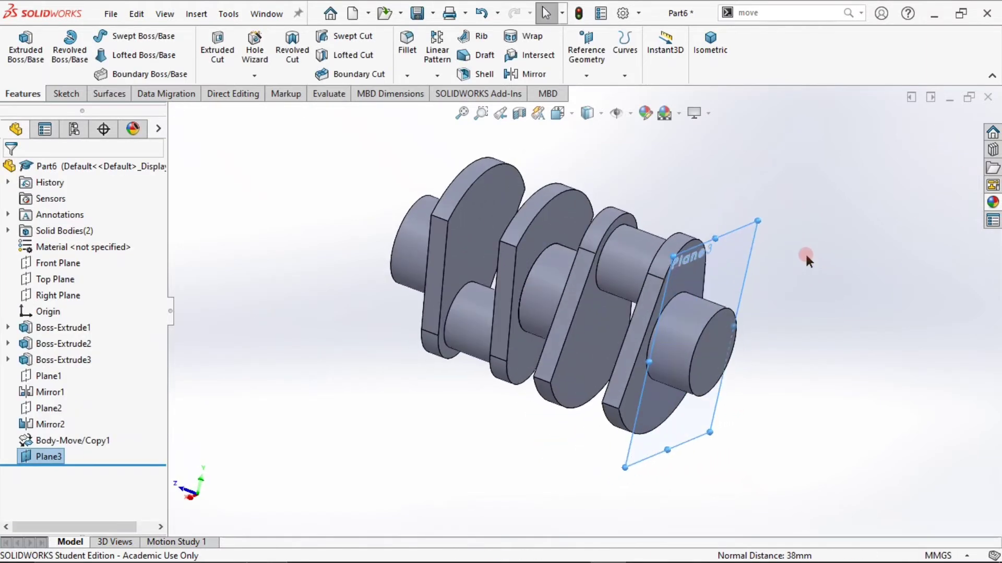
pyautogui.click(529, 73)
pyautogui.click(101, 311)
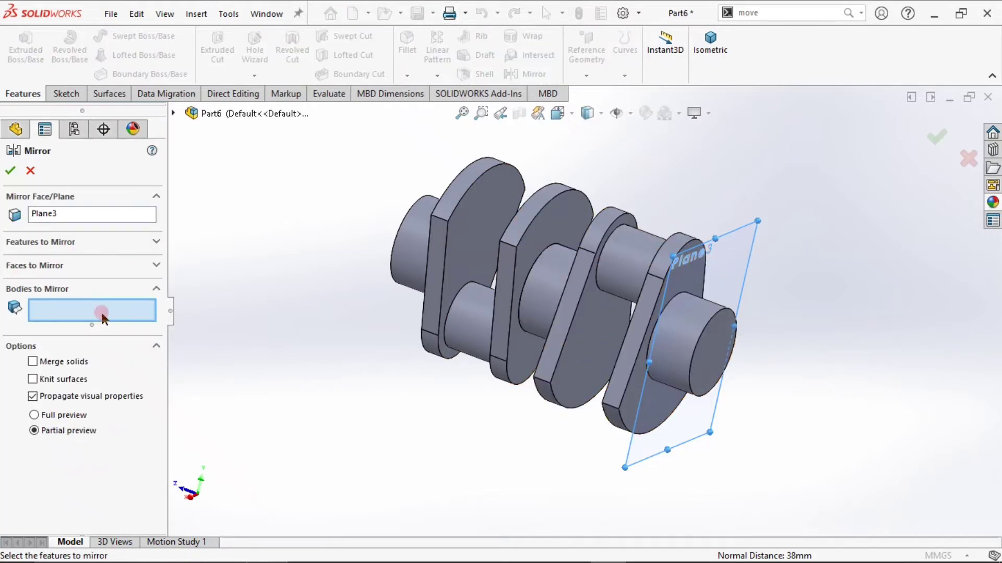
pyautogui.click(95, 209)
pyautogui.rightClick(97, 211)
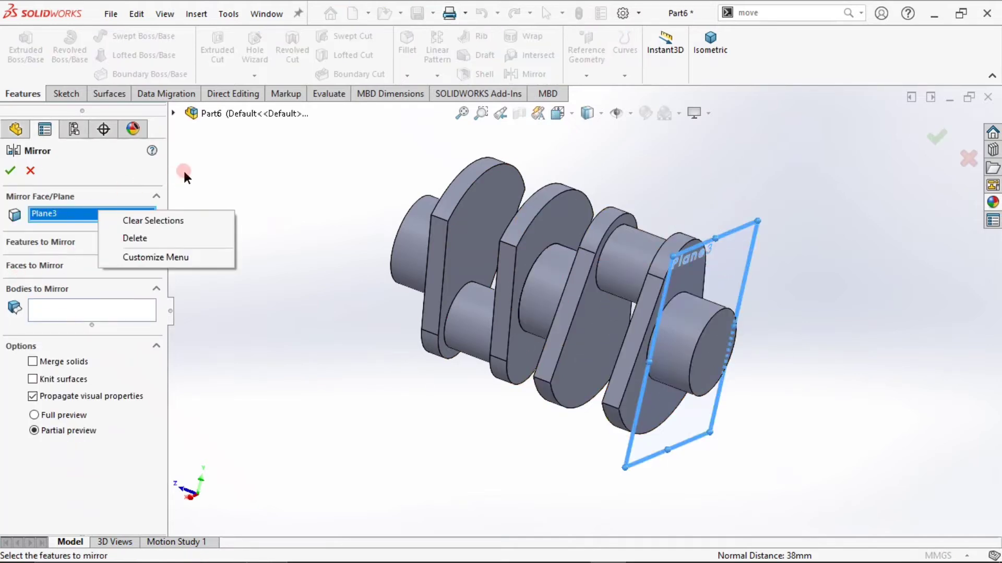
pyautogui.click(157, 243)
pyautogui.click(116, 308)
pyautogui.click(465, 257)
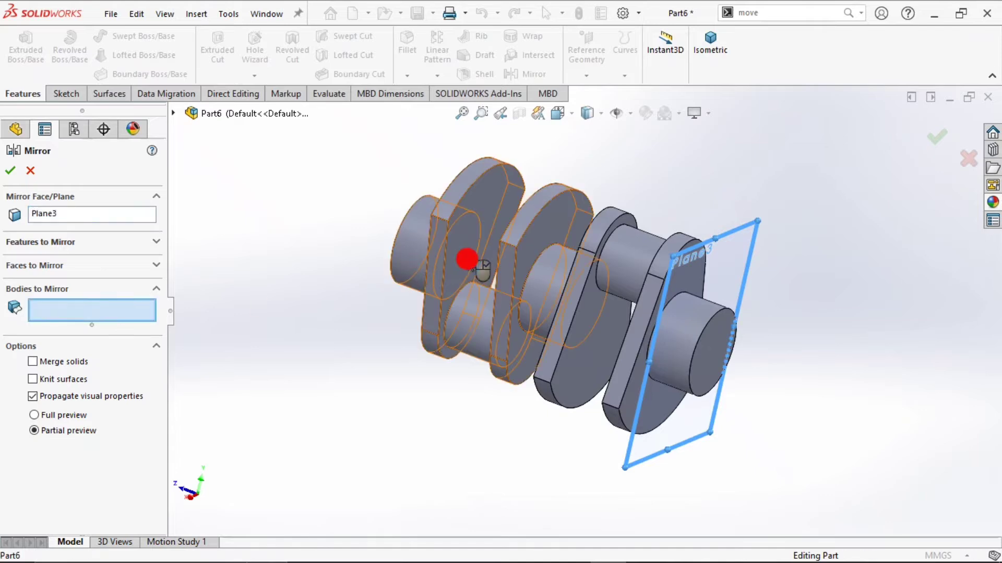
pyautogui.click(647, 262)
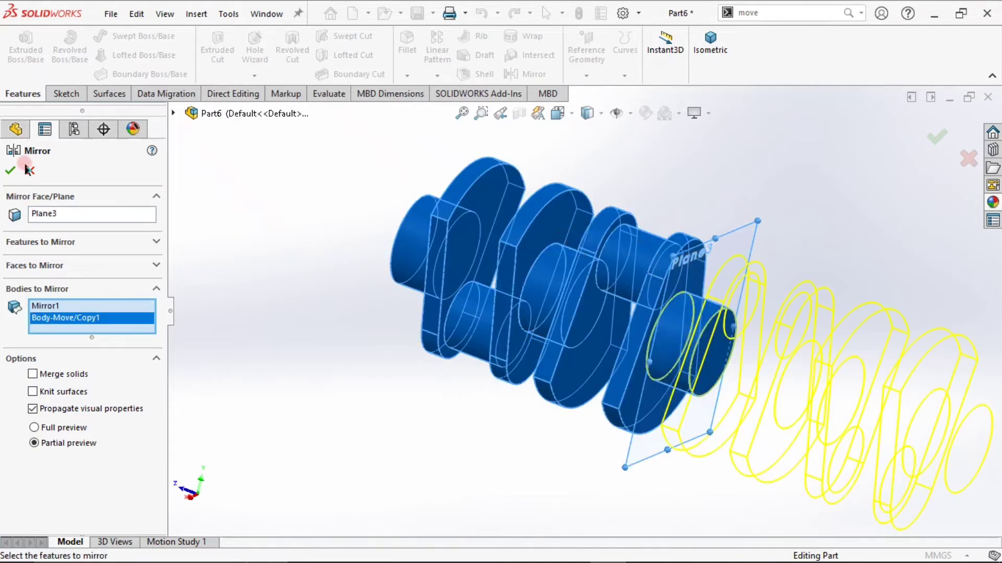
pyautogui.click(13, 178)
pyautogui.rightClick(70, 316)
pyautogui.click(110, 321)
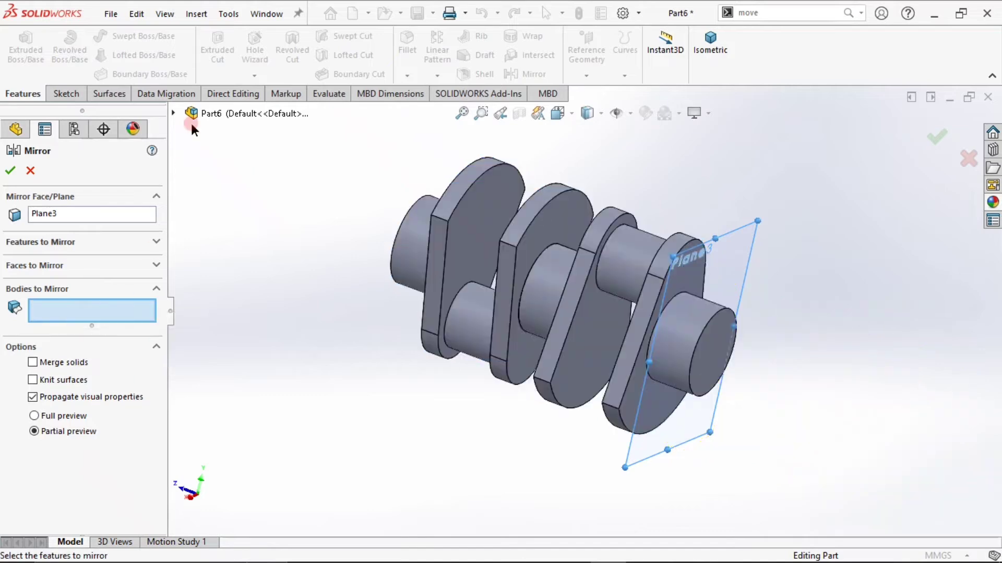
# Mirror the bodies Body-Move/Copy1 and Mirror1 about Plane3 with Merge solids turned off
pyautogui.click(578, 302)
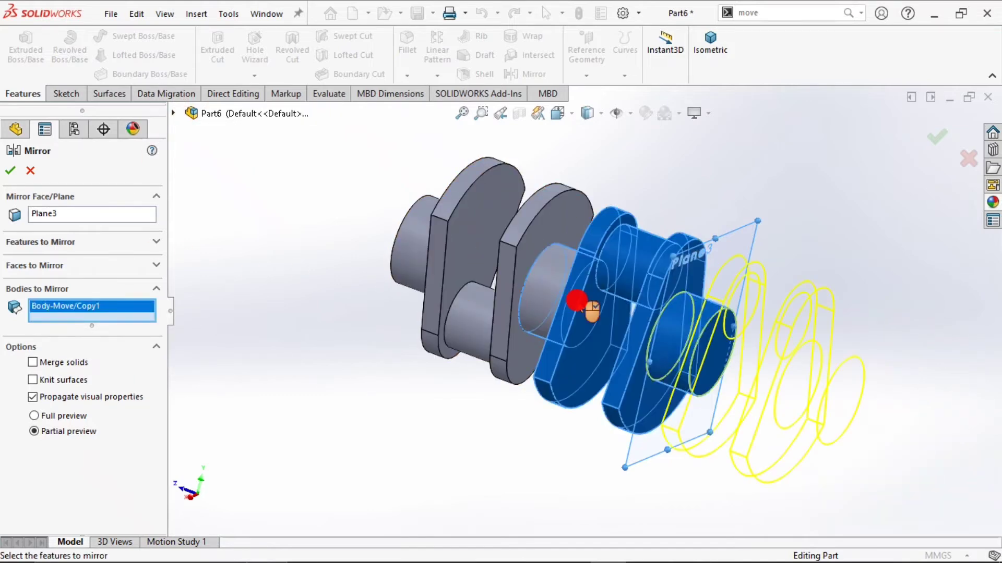
pyautogui.click(447, 284)
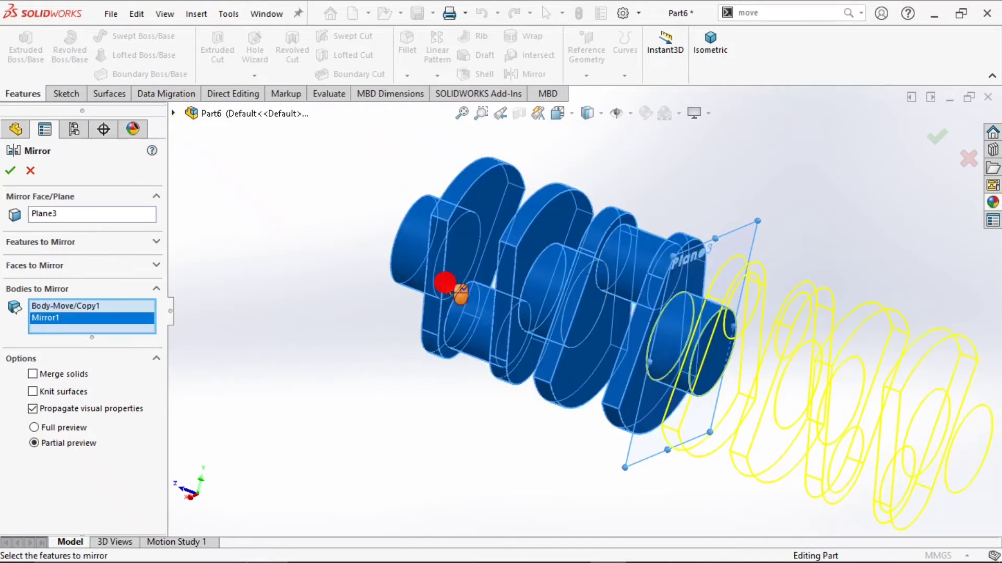
pyautogui.click(10, 172)
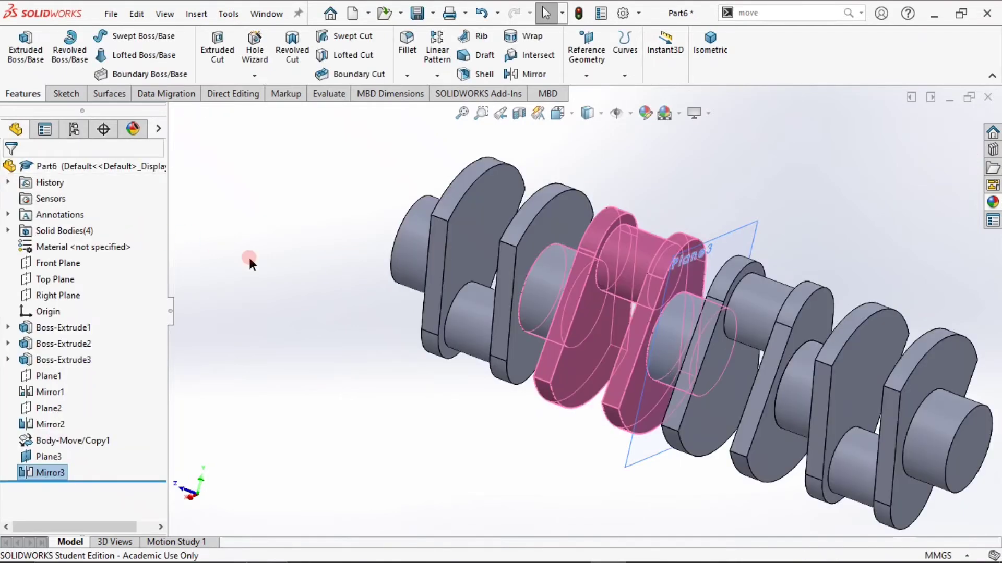
pyautogui.click(249, 259)
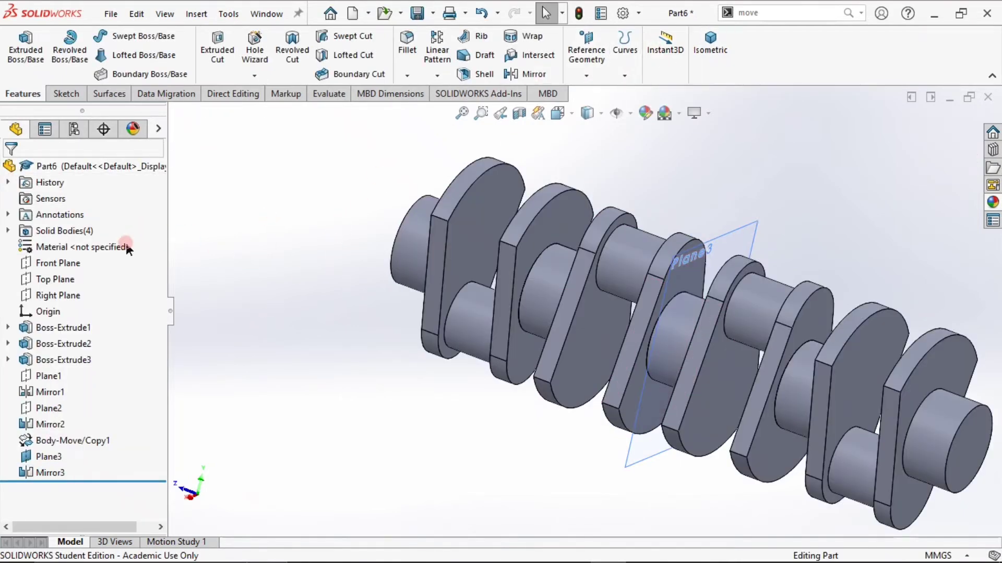
# Hide the reference plane Plane3 and show the shaft in the isometric view
pyautogui.click(734, 236)
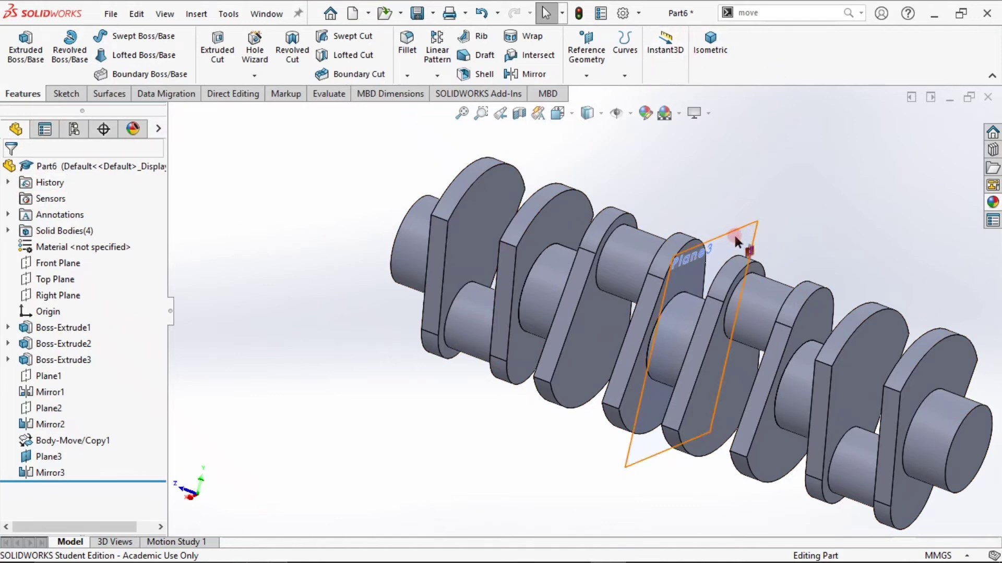
pyautogui.click(821, 192)
pyautogui.click(701, 64)
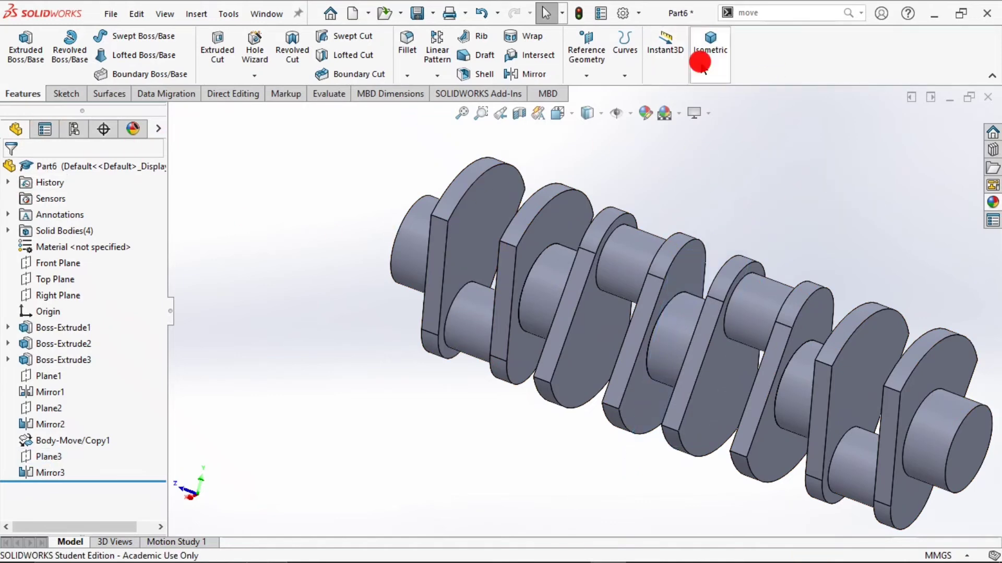
pyautogui.moveTo(704, 359); pyautogui.dragTo(630, 430, button='middle')
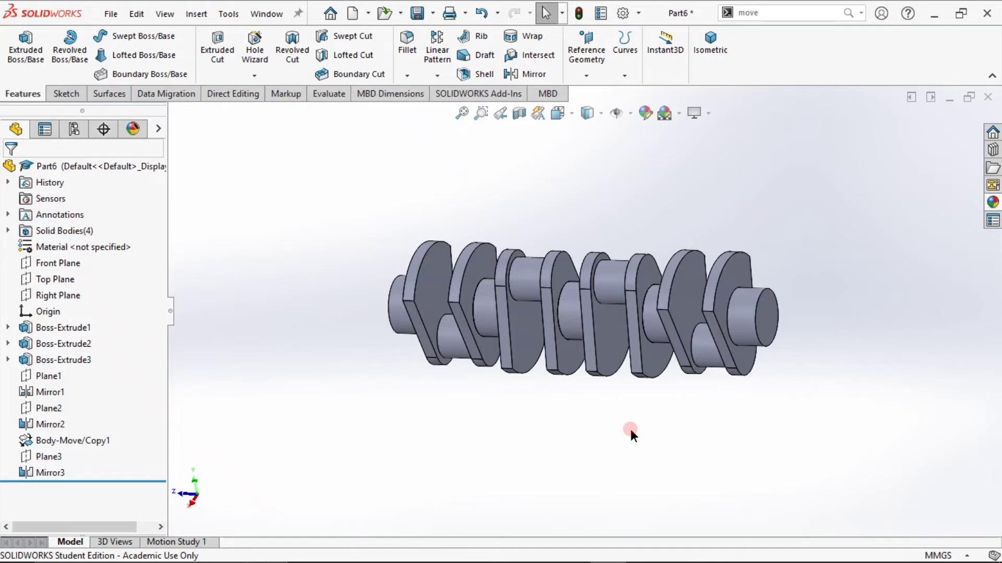
pyautogui.moveTo(668, 562)
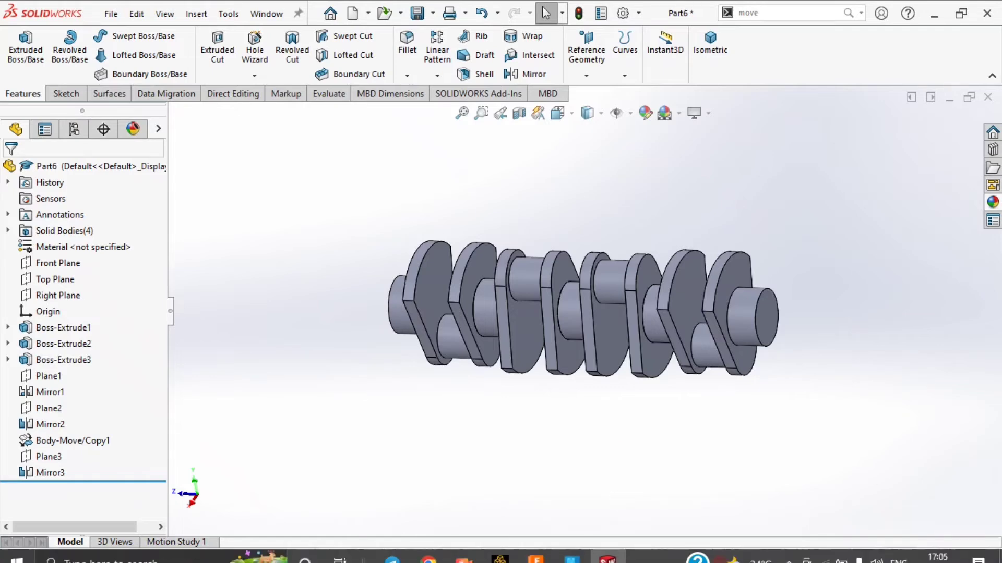
pyautogui.moveTo(750, 561)
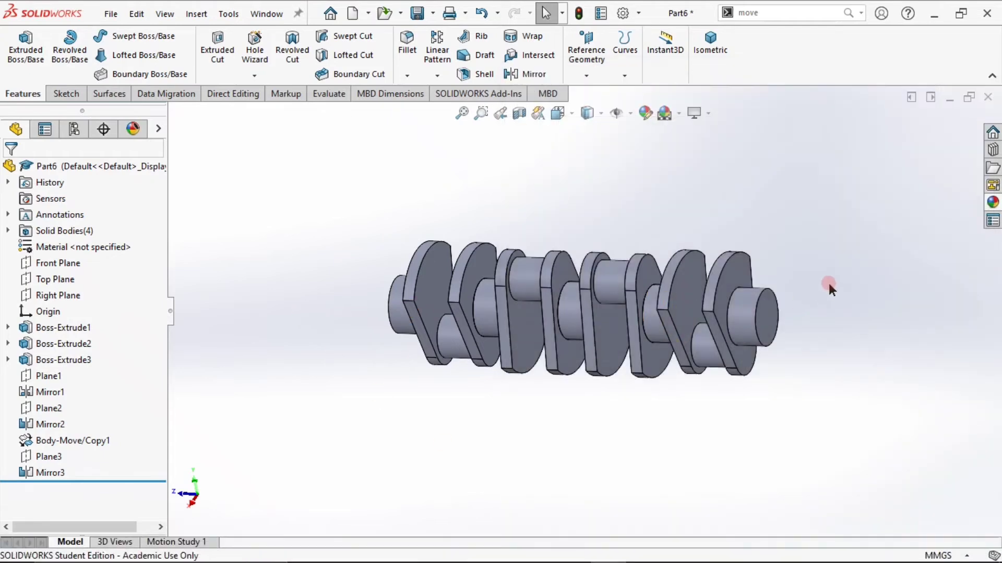
pyautogui.moveTo(828, 286); pyautogui.dragTo(772, 268, button='middle')
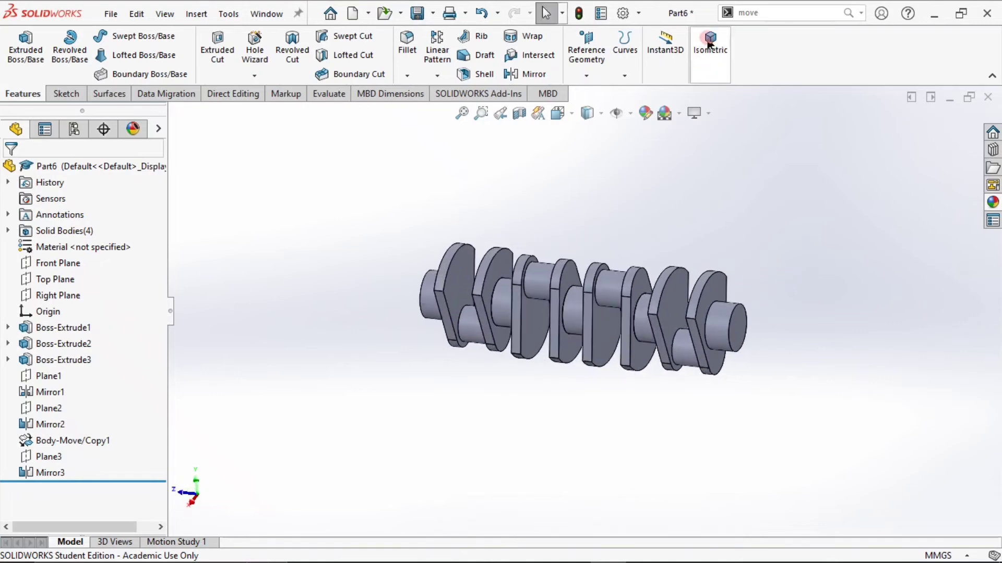
# Start a sketch on the end face of the original half's round boss and draw an origin-centred circle of about 13 mm radius
pyautogui.click(710, 45)
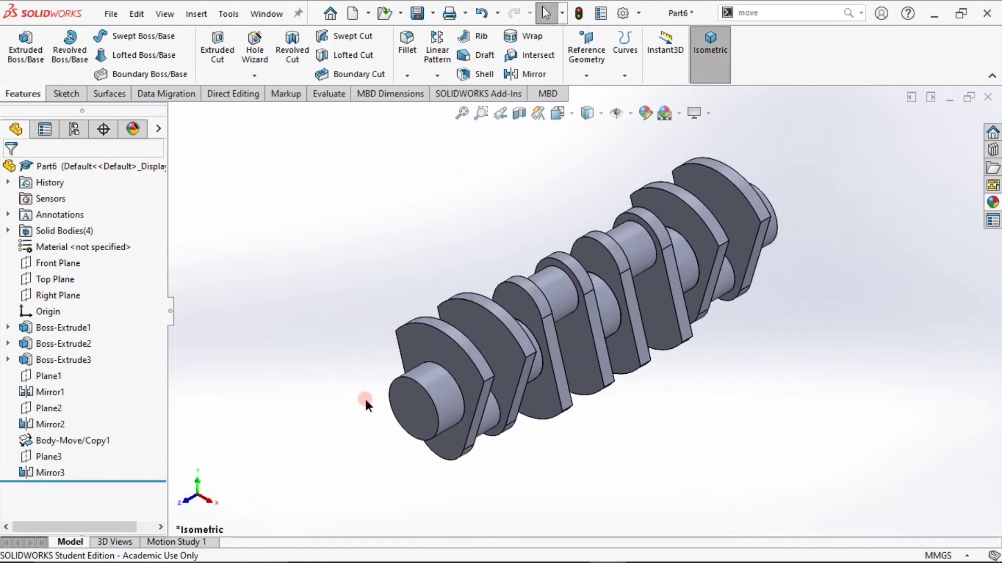
pyautogui.click(409, 391)
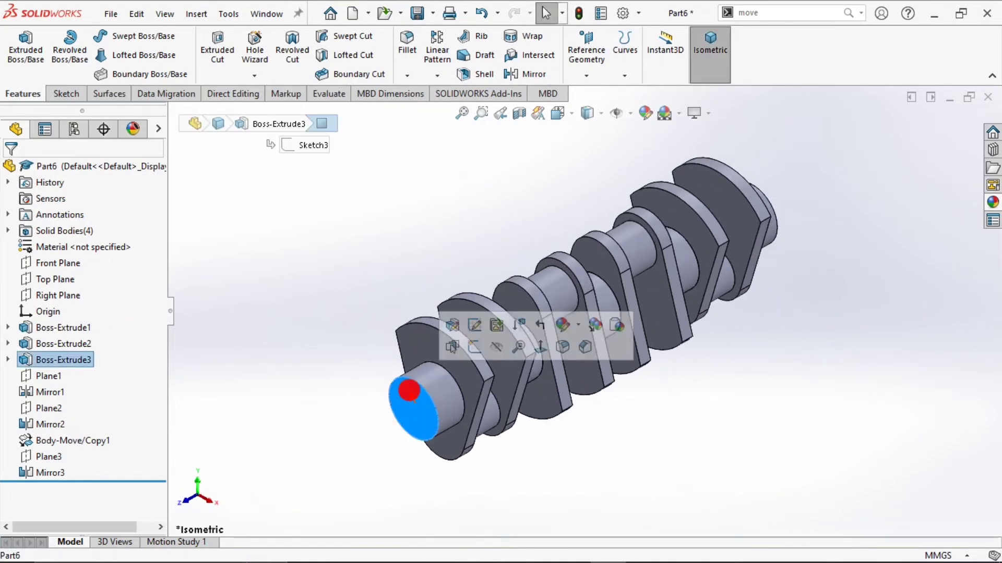
pyautogui.click(475, 347)
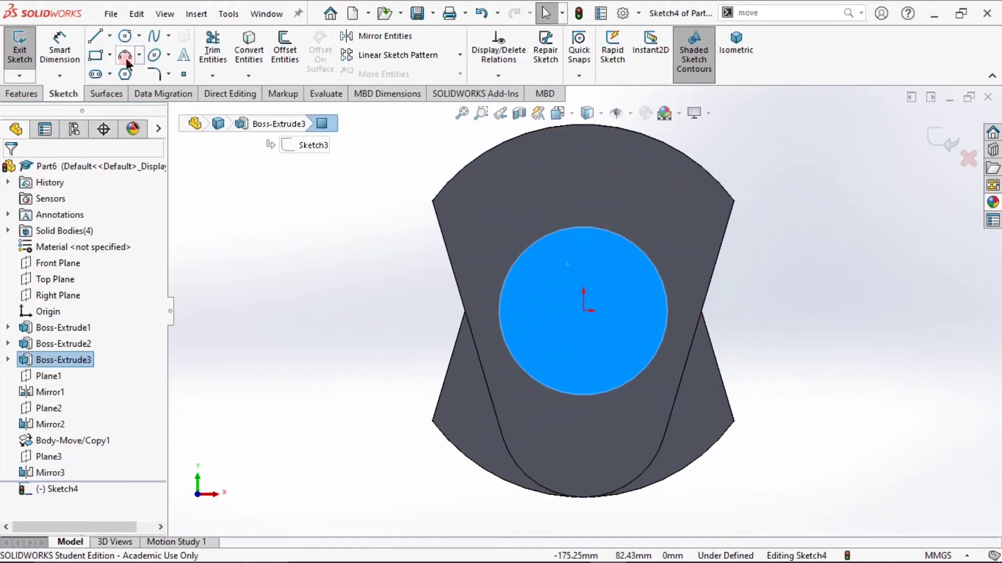
pyautogui.click(124, 35)
pyautogui.click(583, 310)
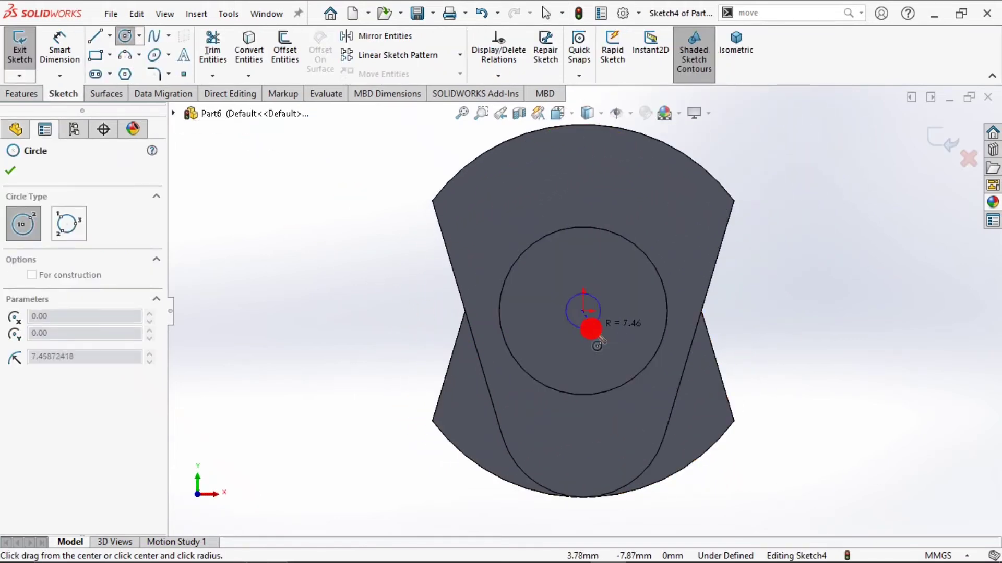
pyautogui.click(595, 338)
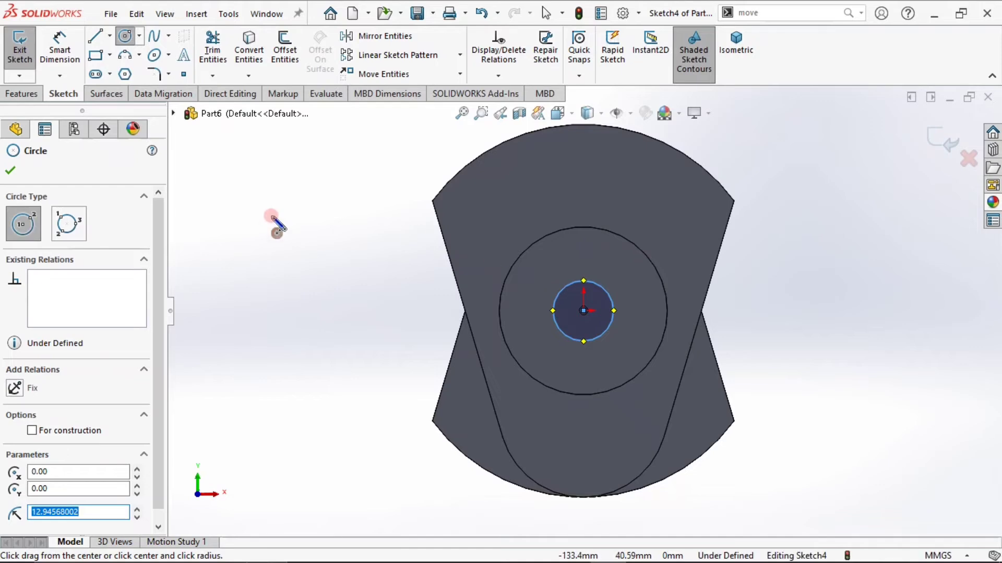
# Dimension the circle and set its diameter to 35 mm
pyautogui.click(59, 46)
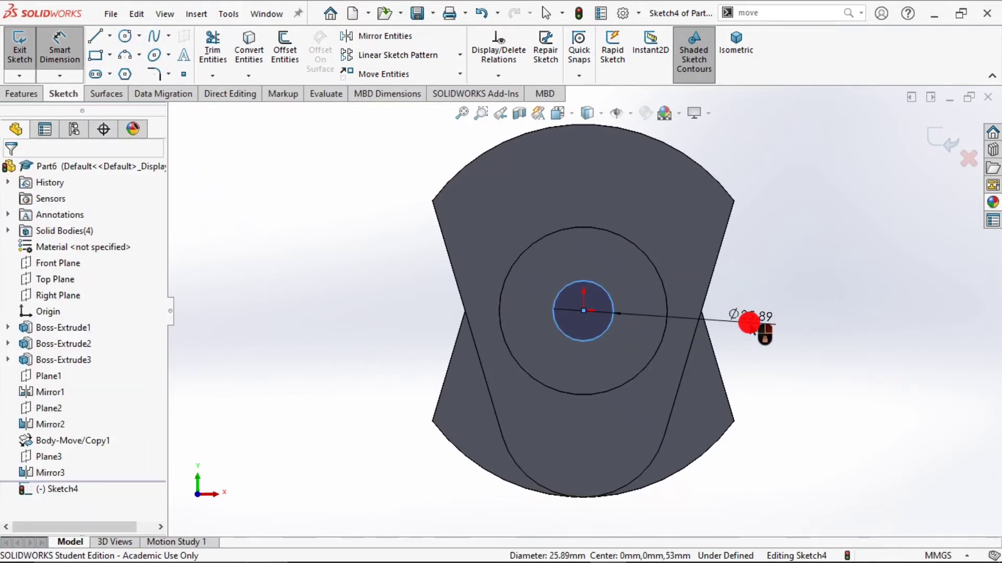
pyautogui.click(746, 321)
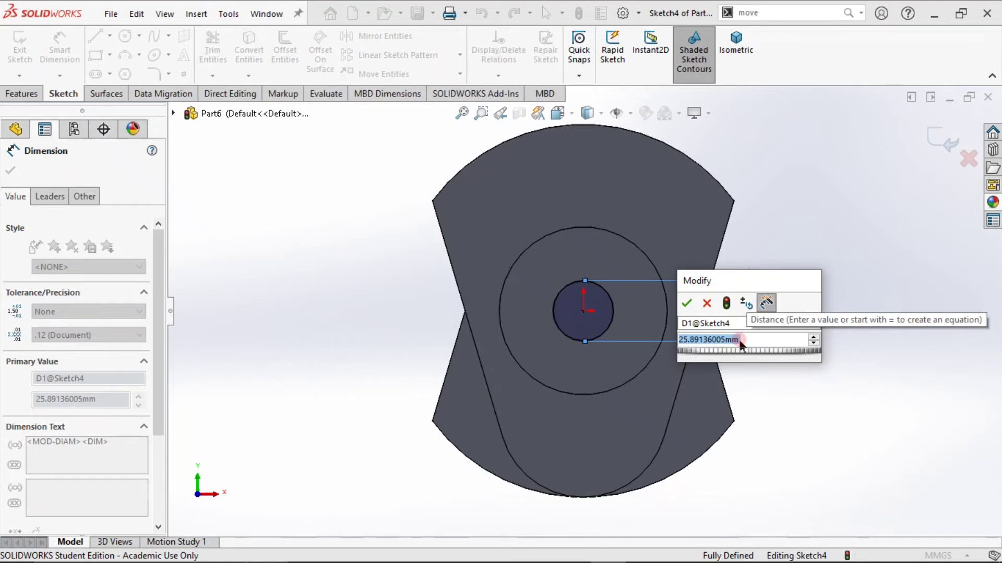
pyautogui.write('35')
pyautogui.press('Return')
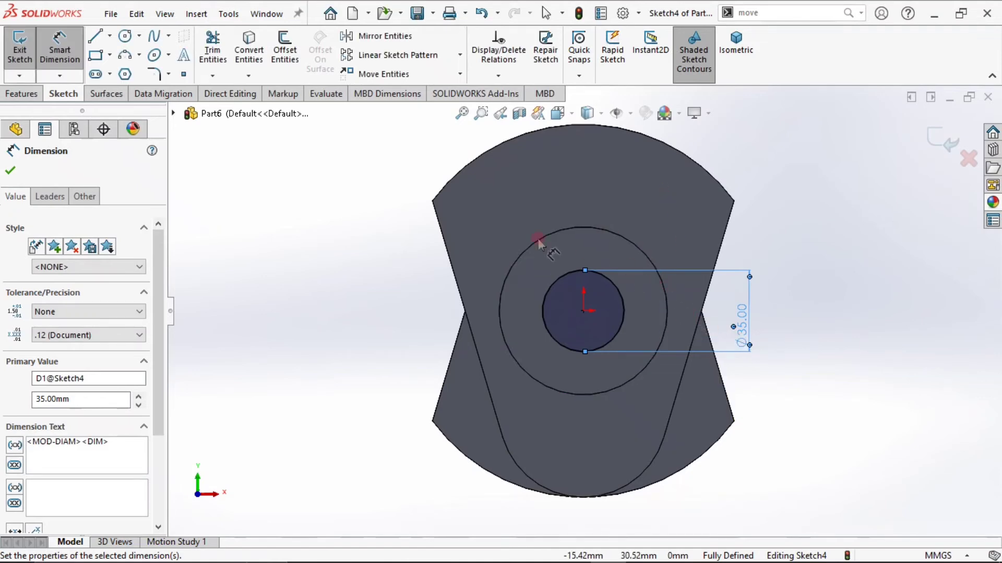
pyautogui.click(228, 156)
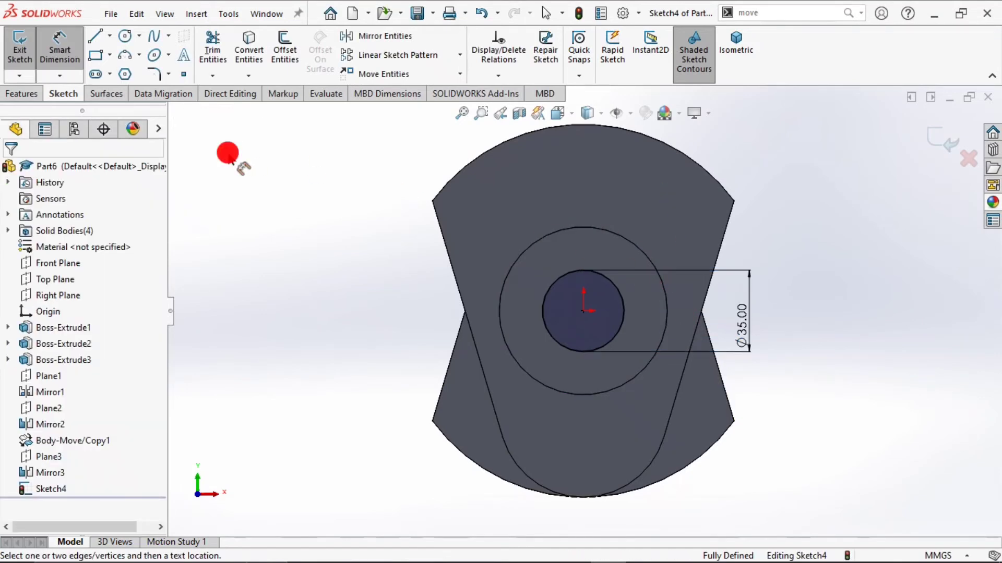
# Extrude the 35 mm circle as a blind boss 80 mm outward with Merge result on
pyautogui.click(12, 95)
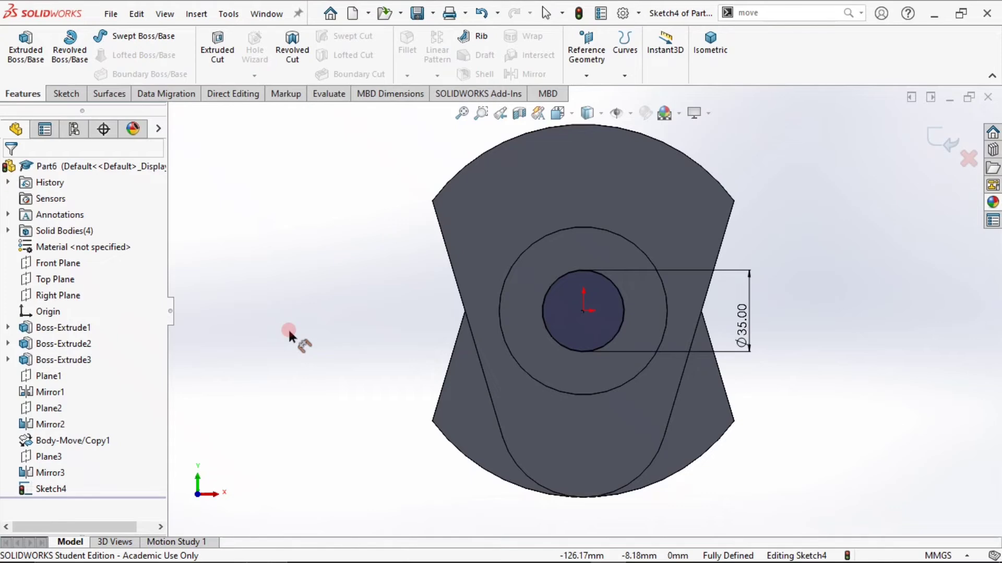
pyautogui.click(35, 65)
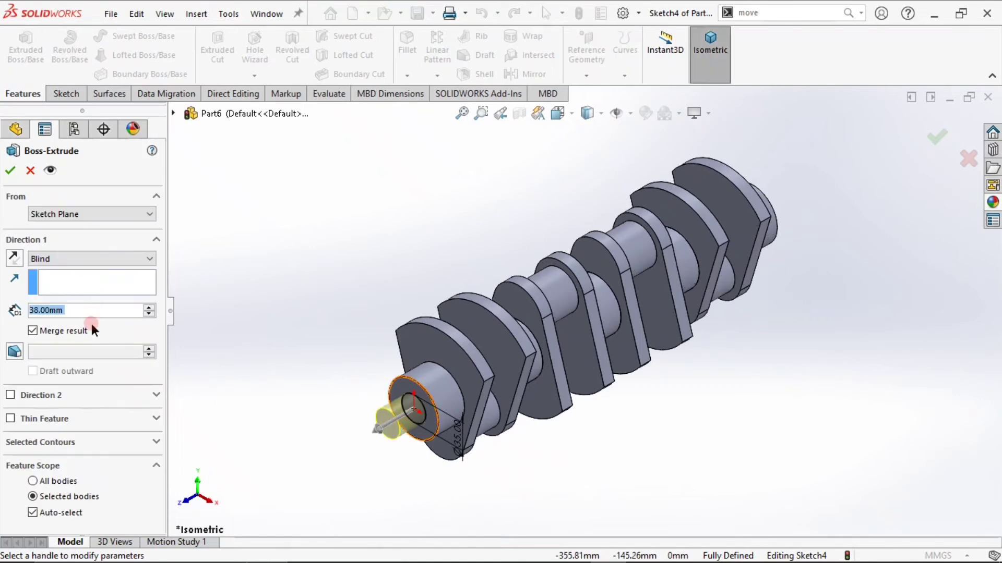
pyautogui.write('80')
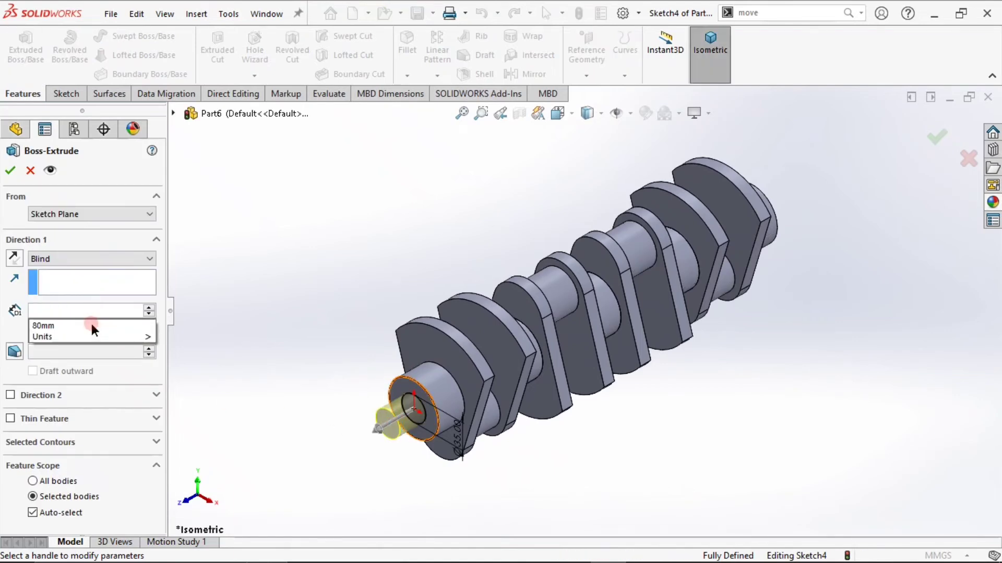
pyautogui.press('Return')
pyautogui.click(9, 168)
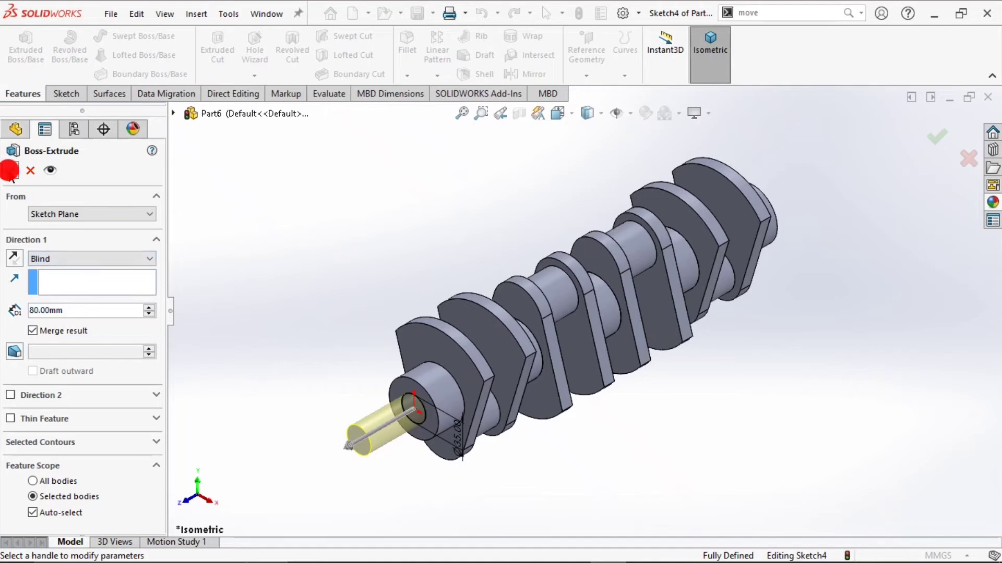
pyautogui.click(266, 296)
# Start a sketch on the end face of the round boss at the crankshaft's opposite end
pyautogui.scroll(3, 690, 409)
pyautogui.scroll(-3, 695, 271)
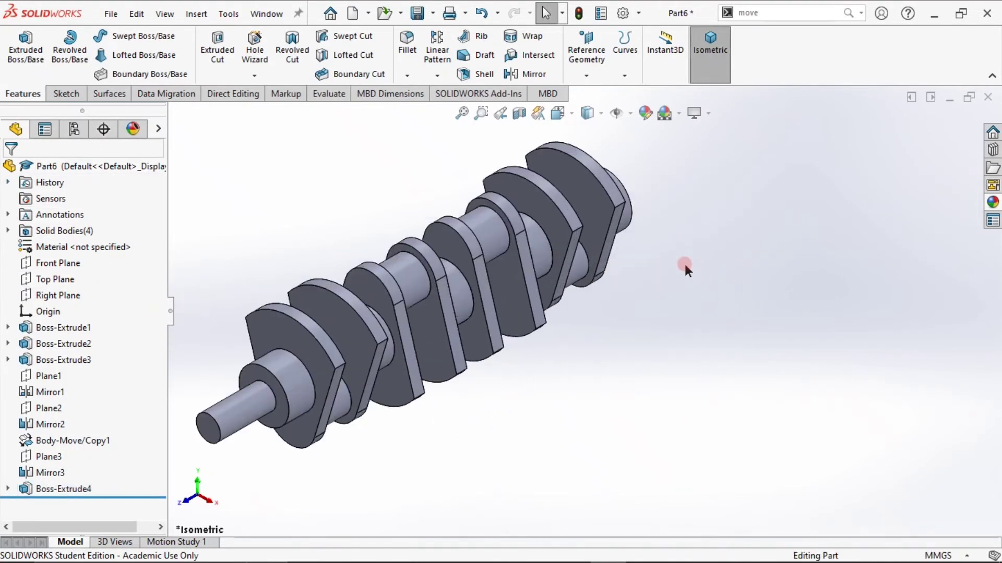
pyautogui.moveTo(685, 264); pyautogui.dragTo(644, 324, button='middle')
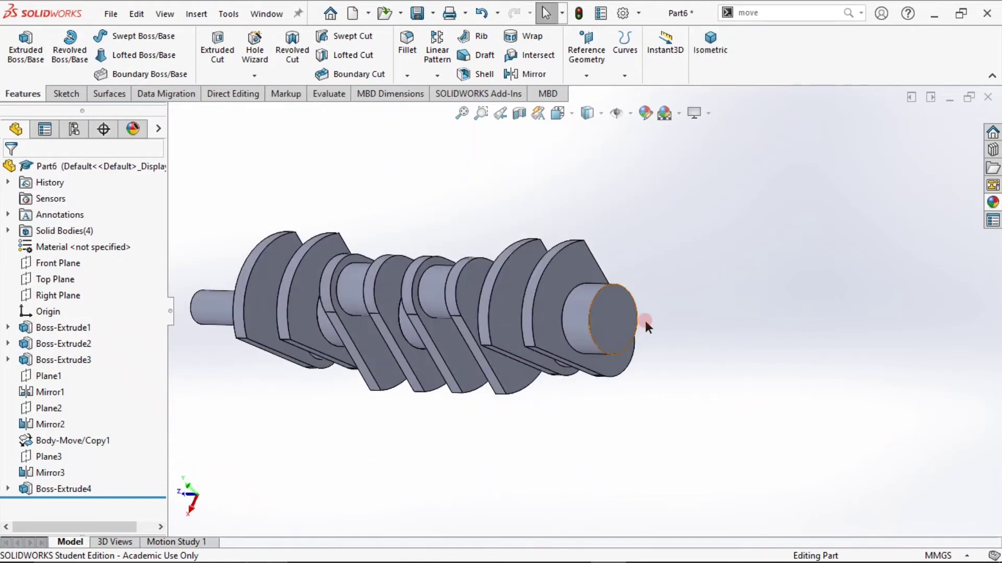
pyautogui.click(610, 315)
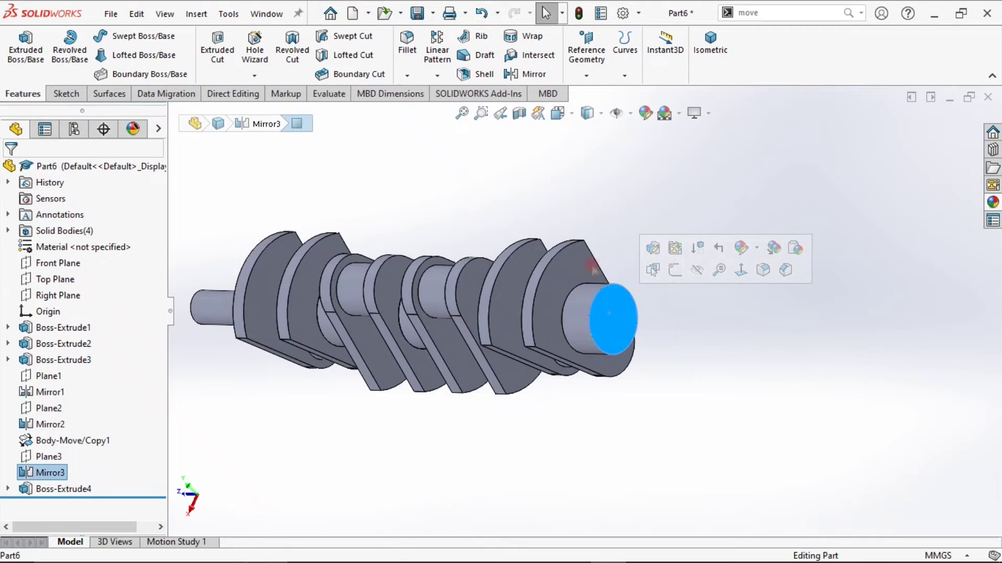
pyautogui.click(674, 270)
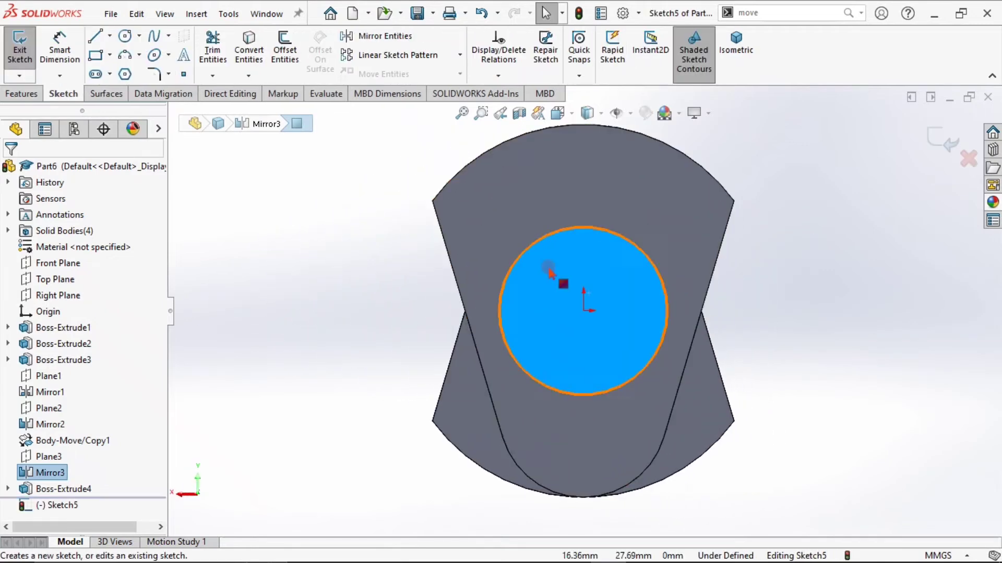
pyautogui.click(266, 257)
# Draw two concentric circles centred on the origin, with radii of about 66 mm and about 95 mm
pyautogui.click(109, 35)
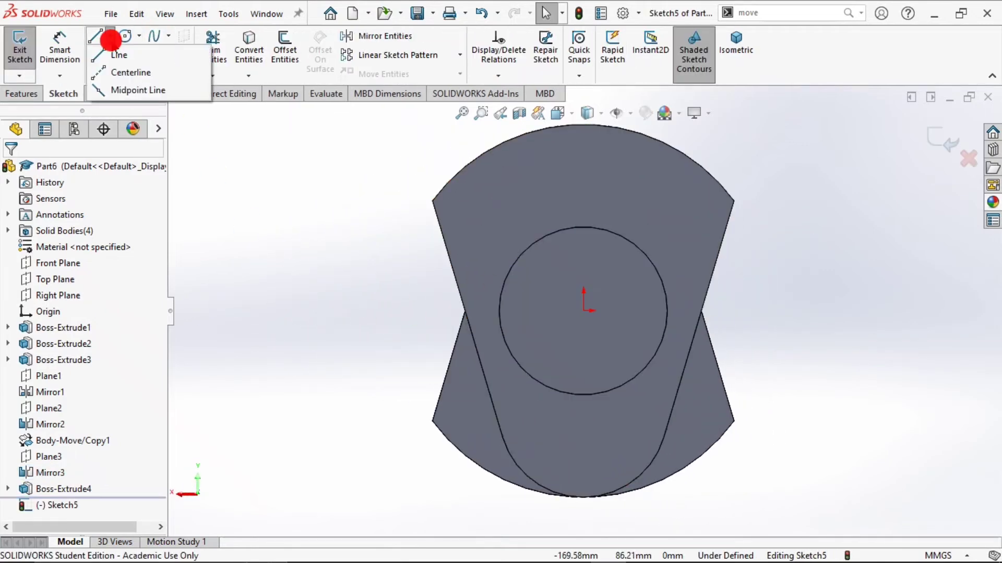
pyautogui.click(125, 36)
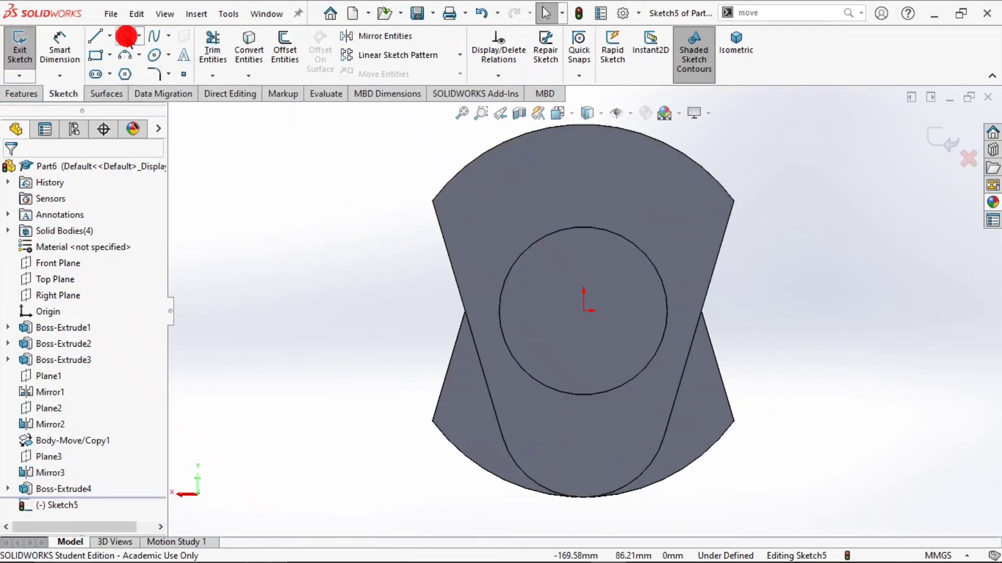
pyautogui.click(582, 314)
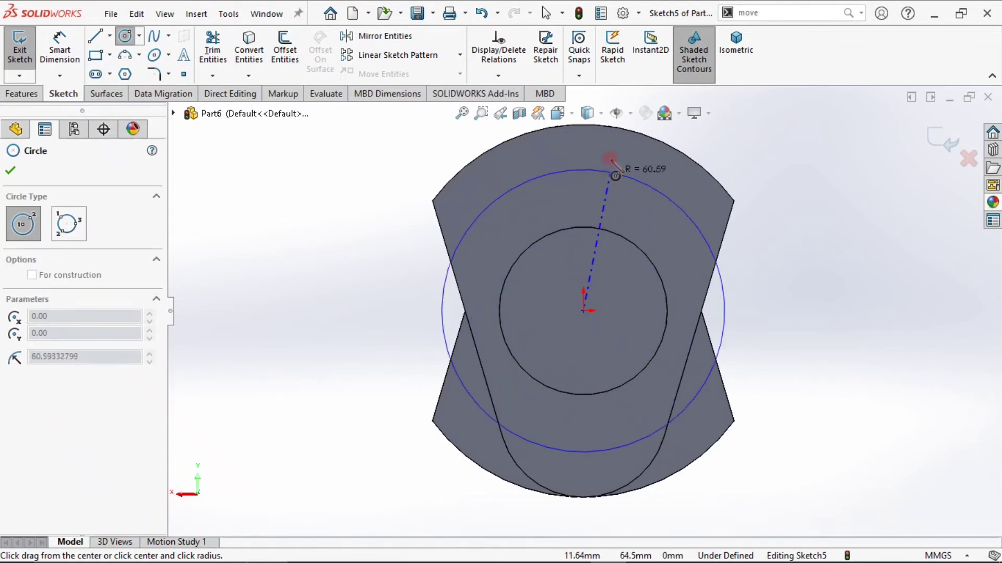
pyautogui.click(608, 158)
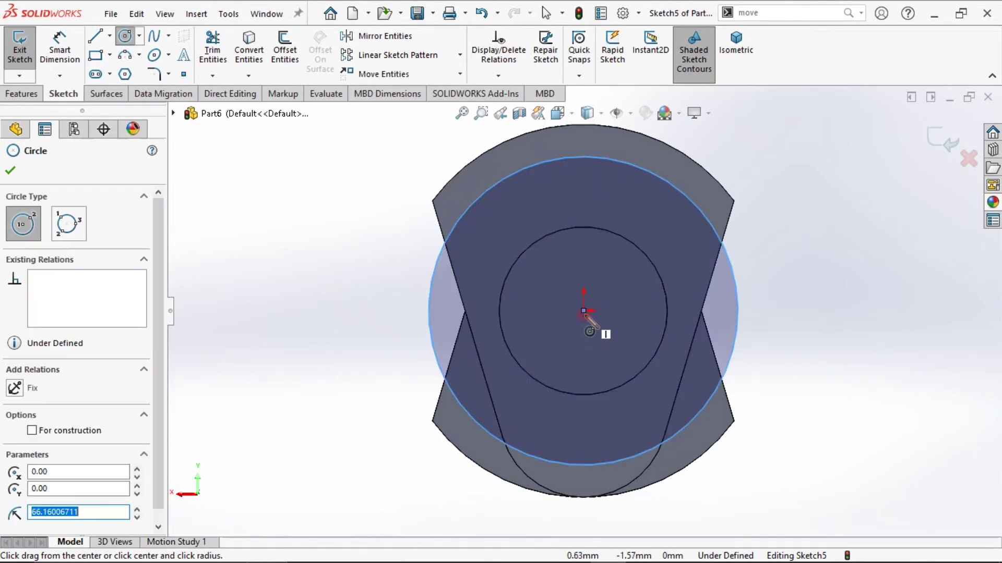
pyautogui.click(583, 310)
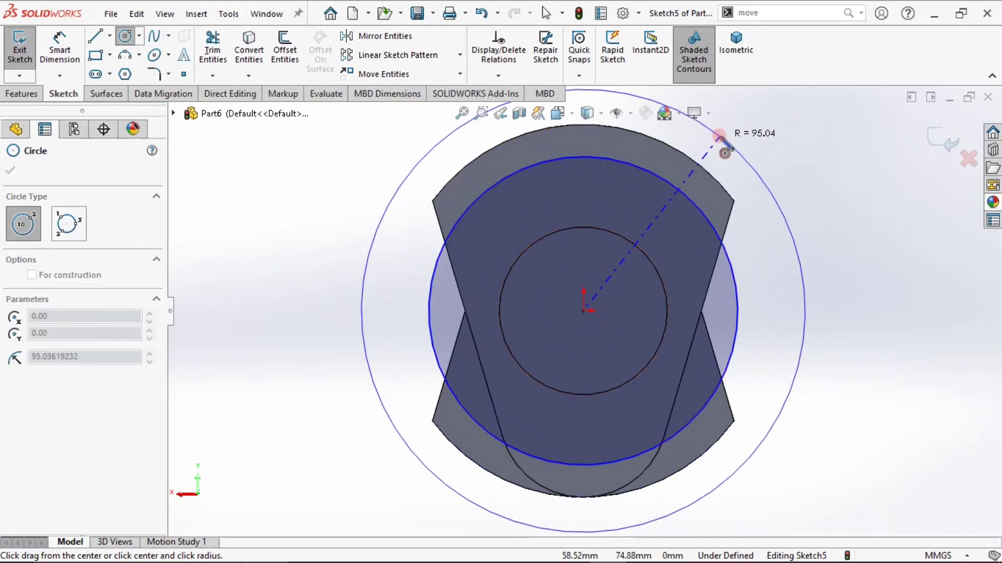
pyautogui.click(724, 137)
# Dimension the outer sketch circle and set its diameter to 144 mm
pyautogui.click(78, 53)
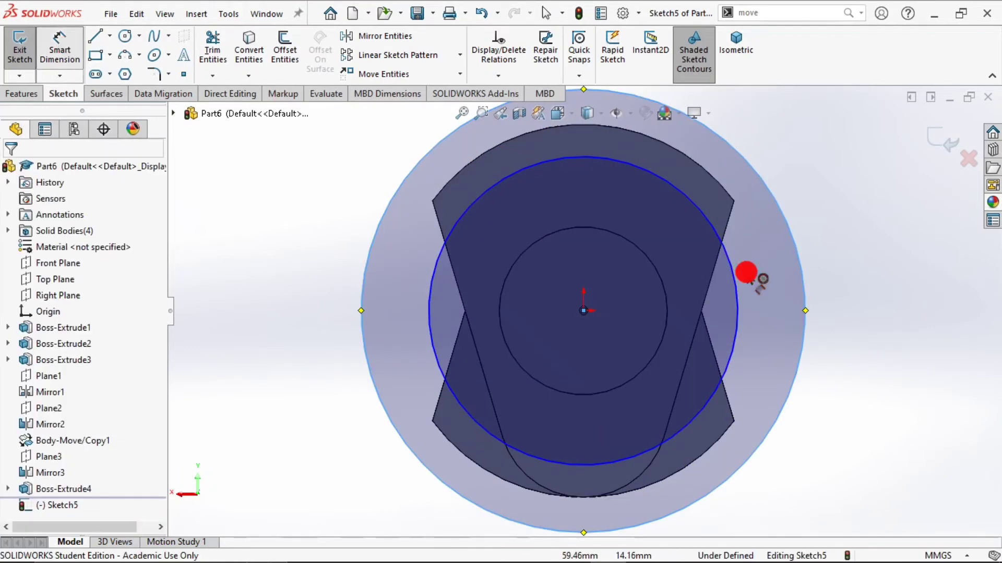
pyautogui.click(793, 245)
pyautogui.click(894, 299)
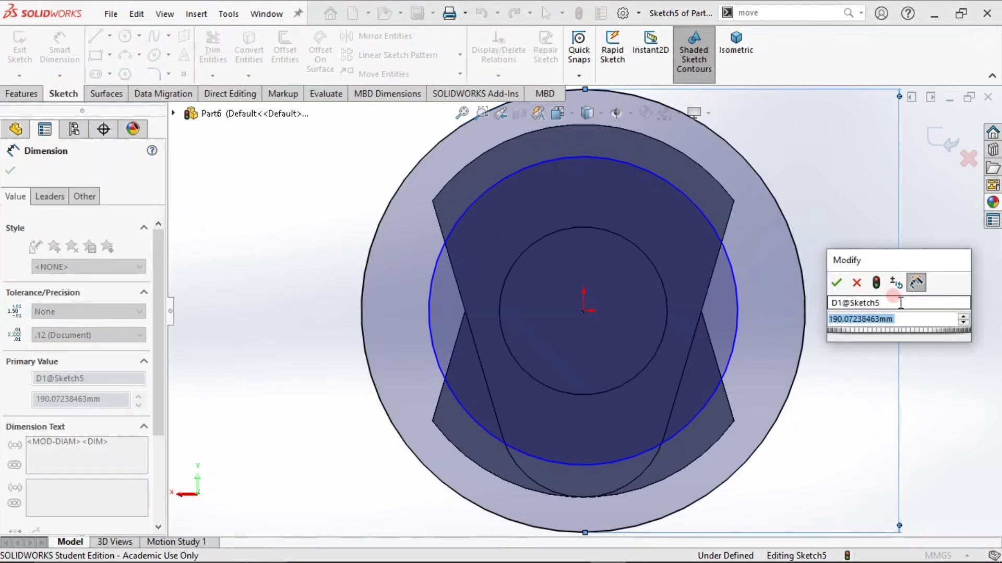
pyautogui.write('144')
pyautogui.press('Return')
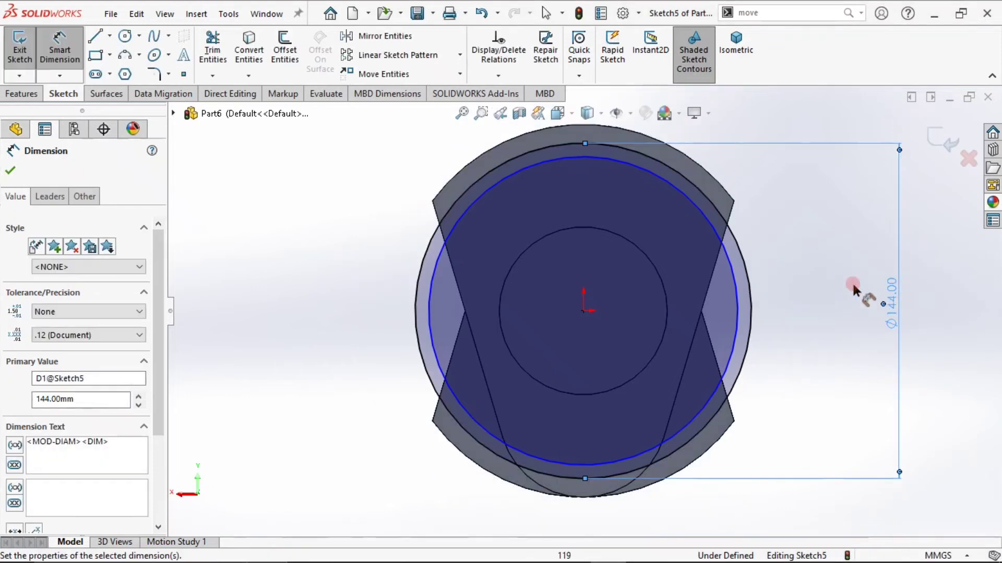
# Convert the inner sketch circle to construction geometry and set its diameter to 110 mm
pyautogui.click(735, 308)
pyautogui.click(78, 430)
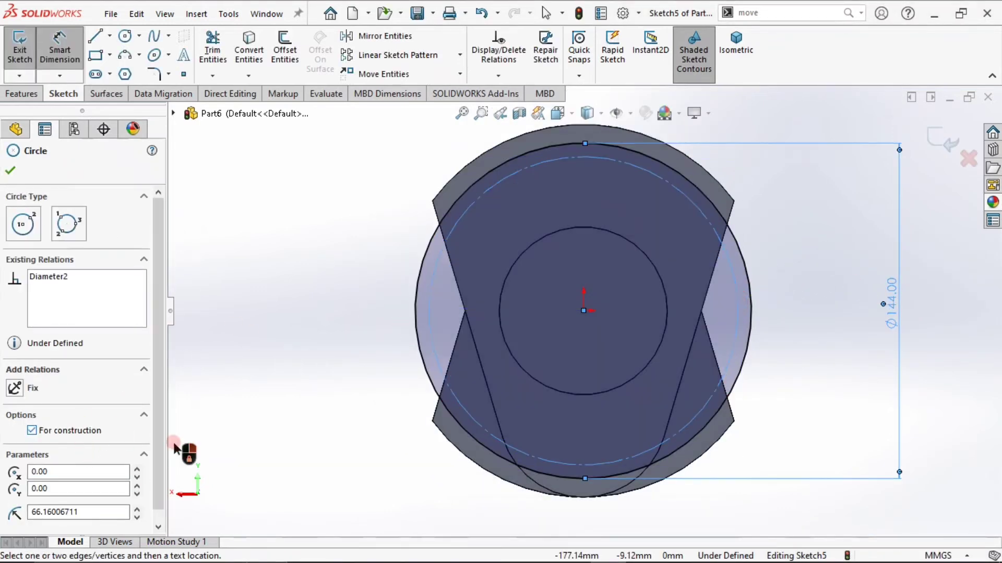
pyautogui.click(737, 327)
pyautogui.click(815, 337)
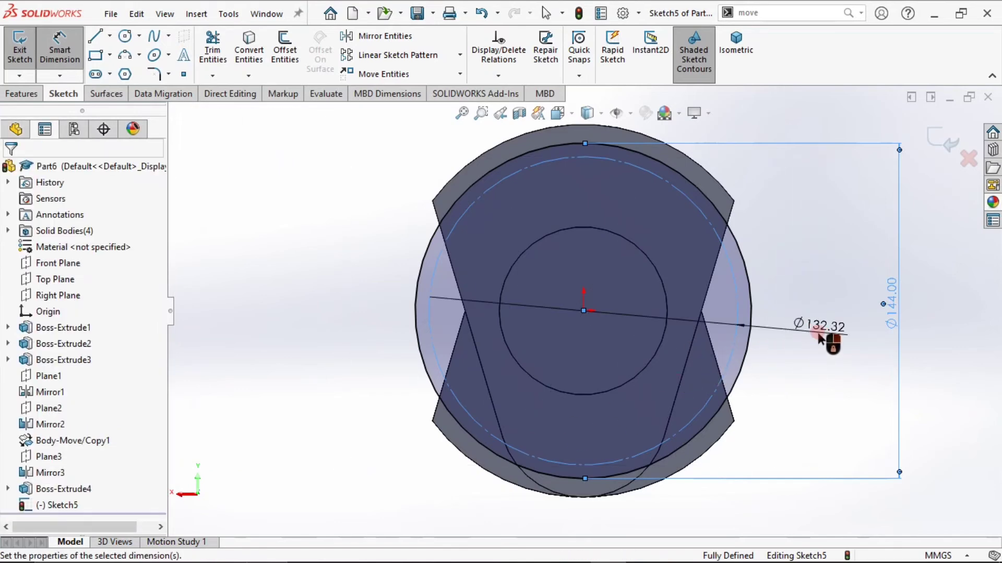
pyautogui.write('110')
pyautogui.press('Return')
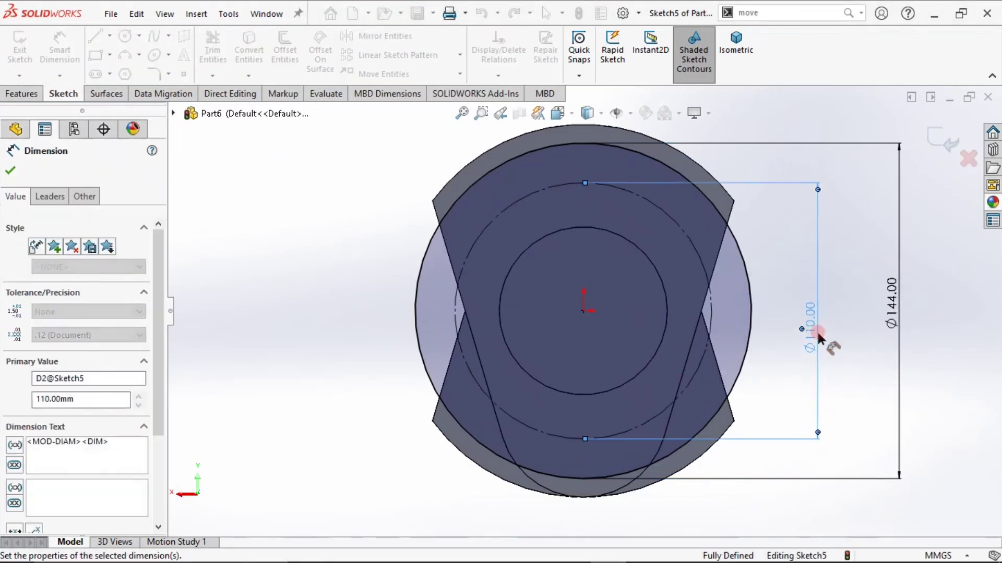
pyautogui.press('Escape')
# Draw a vertical centerline from the origin to the uppermost point of the 110 mm construction circle
pyautogui.click(107, 36)
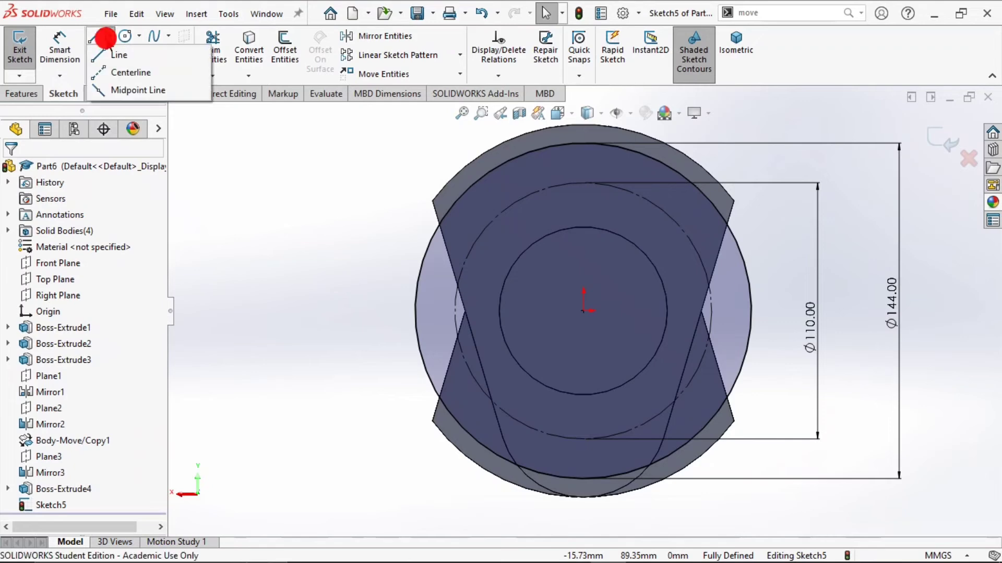
pyautogui.click(125, 72)
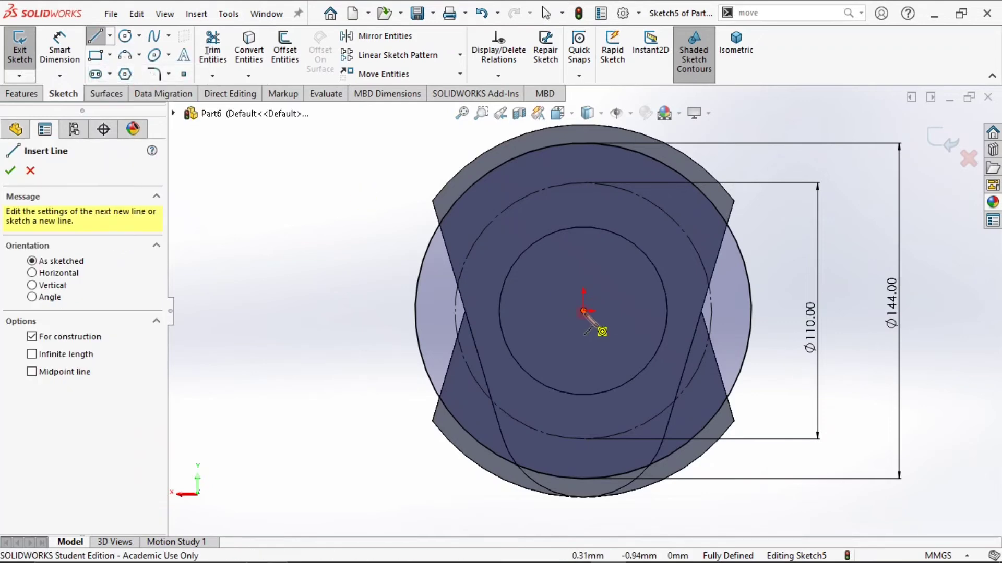
pyautogui.click(583, 312)
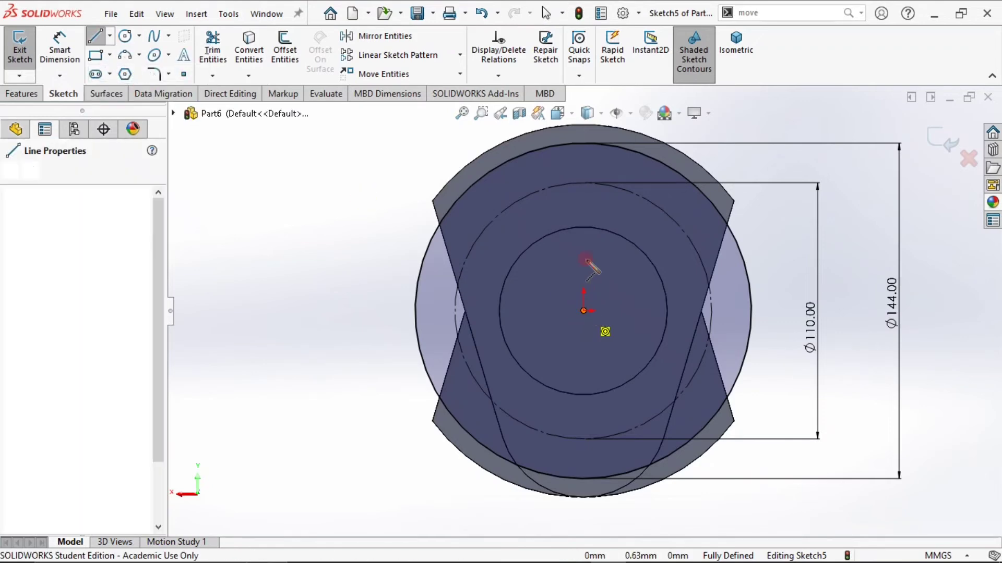
pyautogui.click(584, 183)
pyautogui.press('Escape')
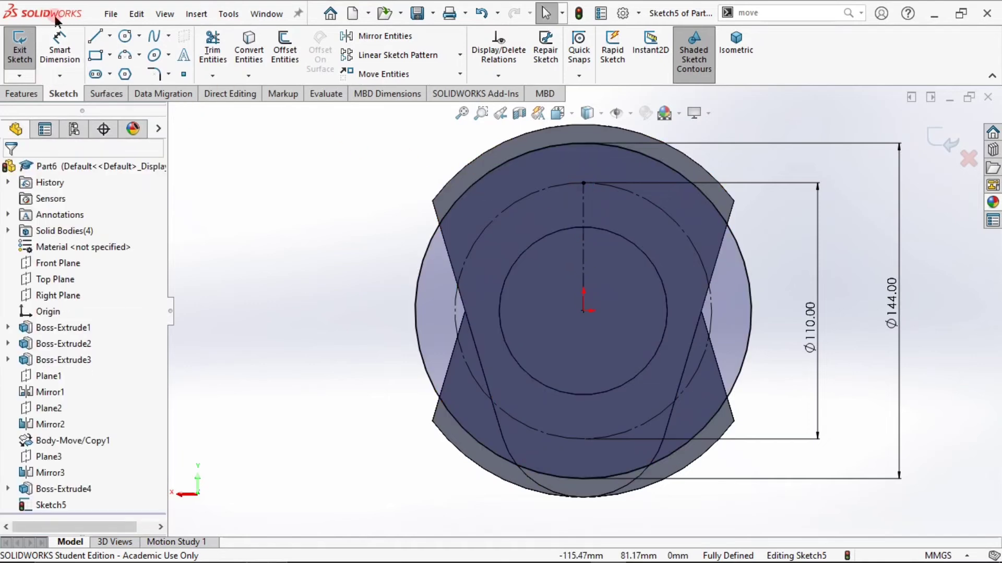
# Draw a small circle centred on the upper end of the vertical centerline and set its diameter to 10 mm
pyautogui.click(125, 35)
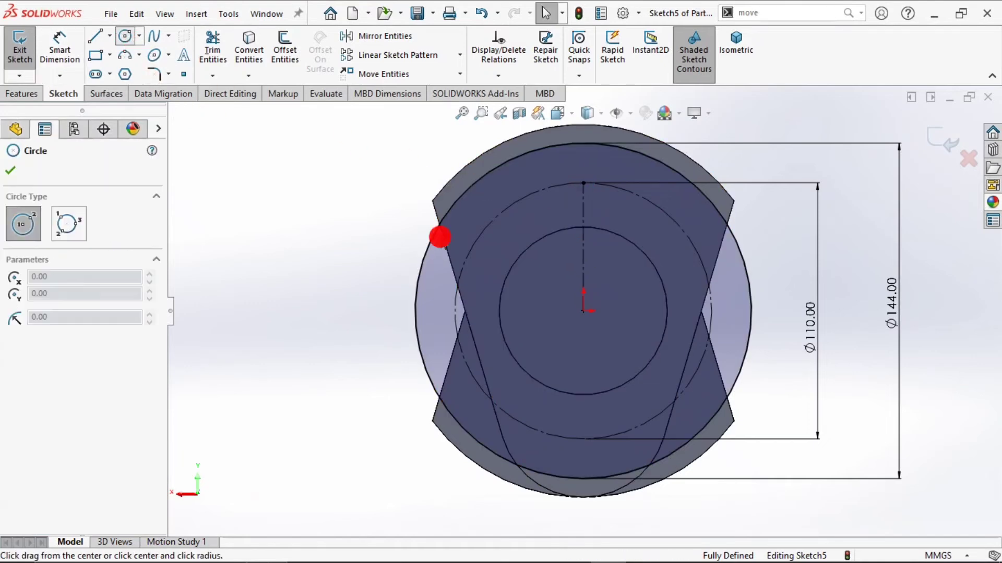
pyautogui.click(583, 183)
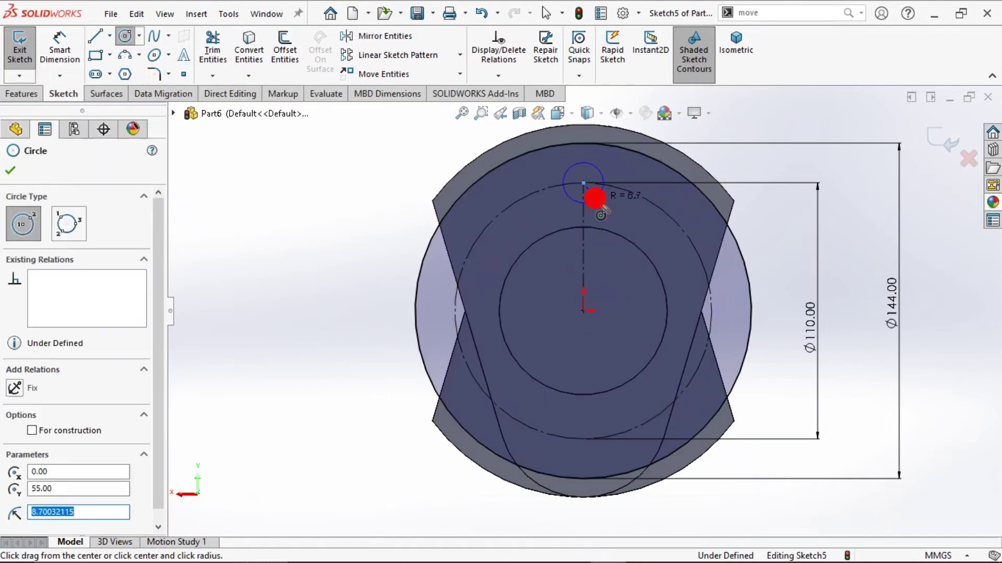
pyautogui.click(594, 198)
pyautogui.click(58, 44)
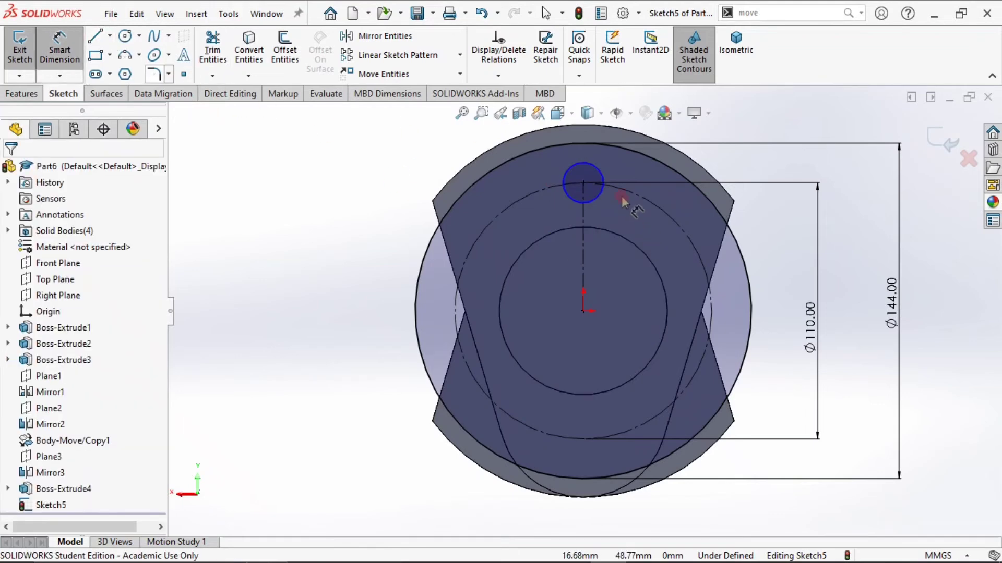
pyautogui.click(599, 194)
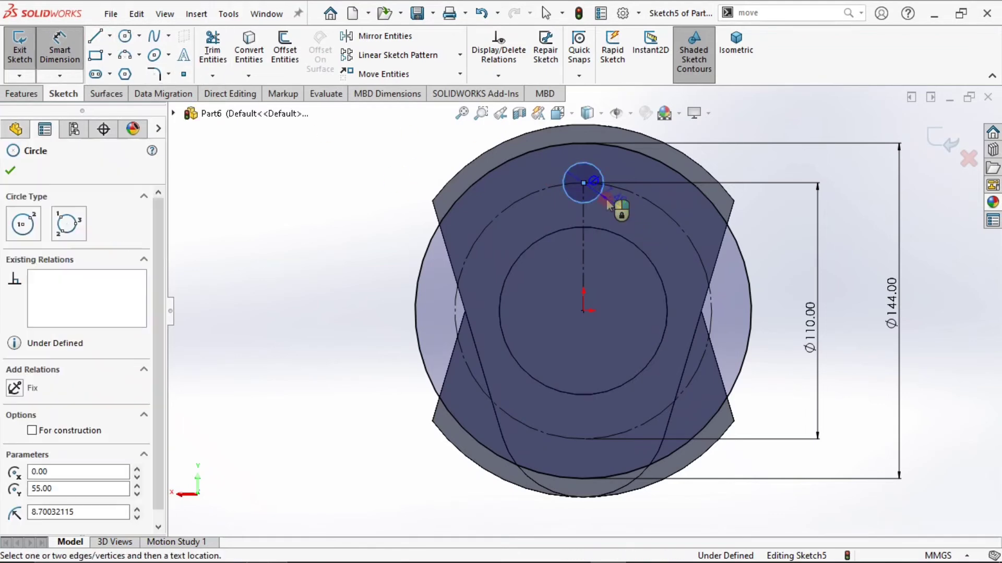
pyautogui.click(630, 212)
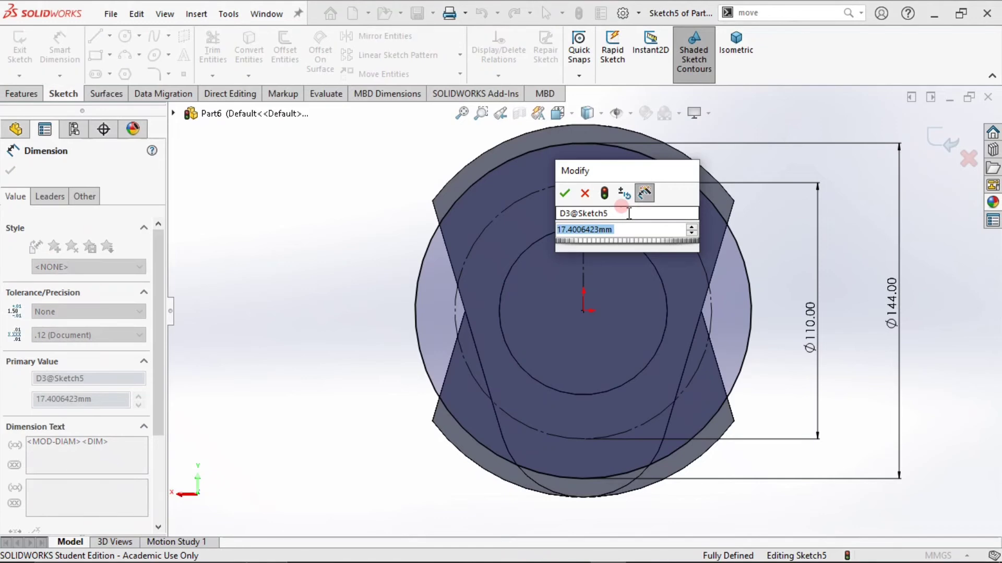
pyautogui.write('10')
pyautogui.press('Return')
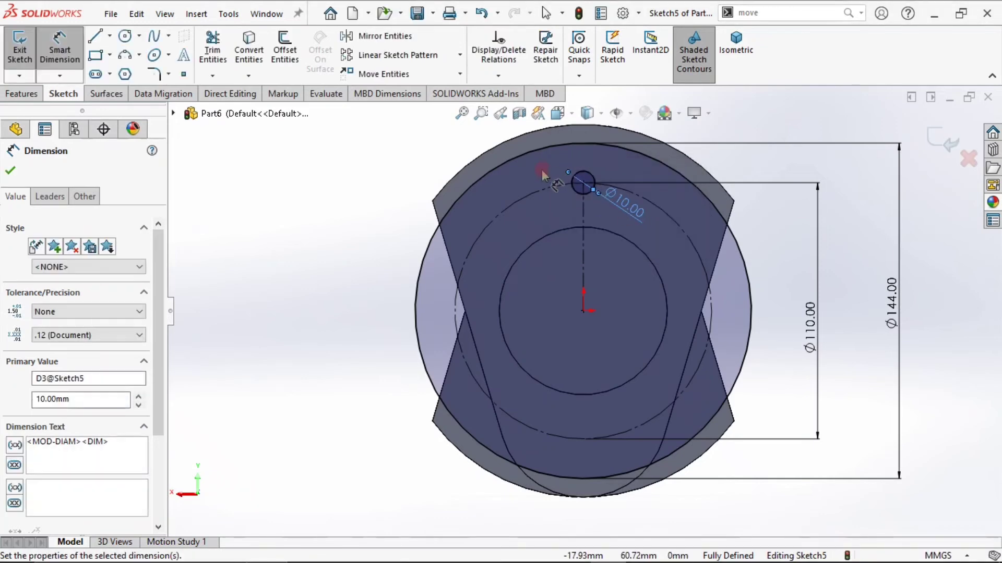
pyautogui.click(464, 175)
pyautogui.press('Escape')
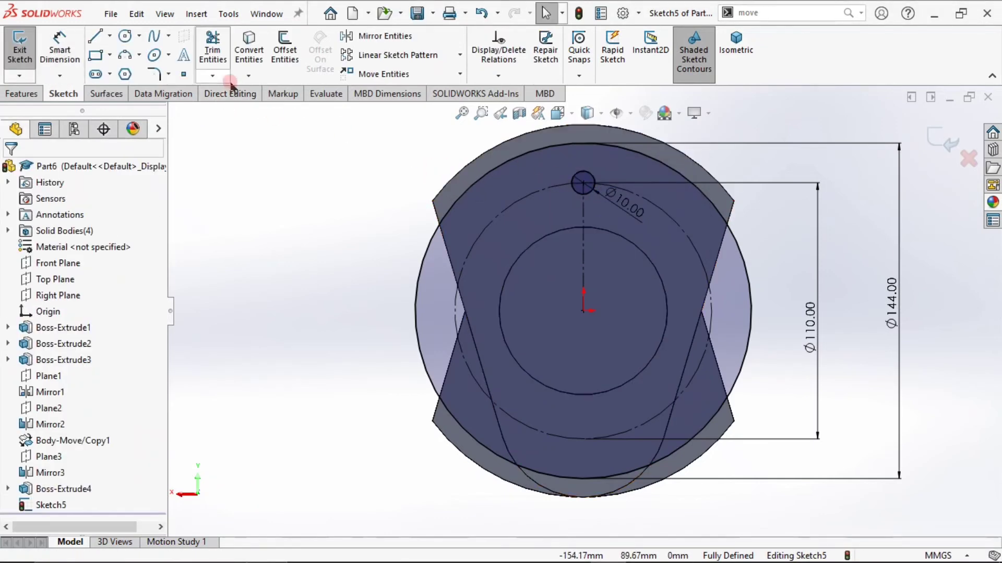
# Create a circular sketch pattern of the 10 mm circle around the origin with 8 equally spaced instances over 360 degrees
pyautogui.click(459, 55)
pyautogui.click(412, 91)
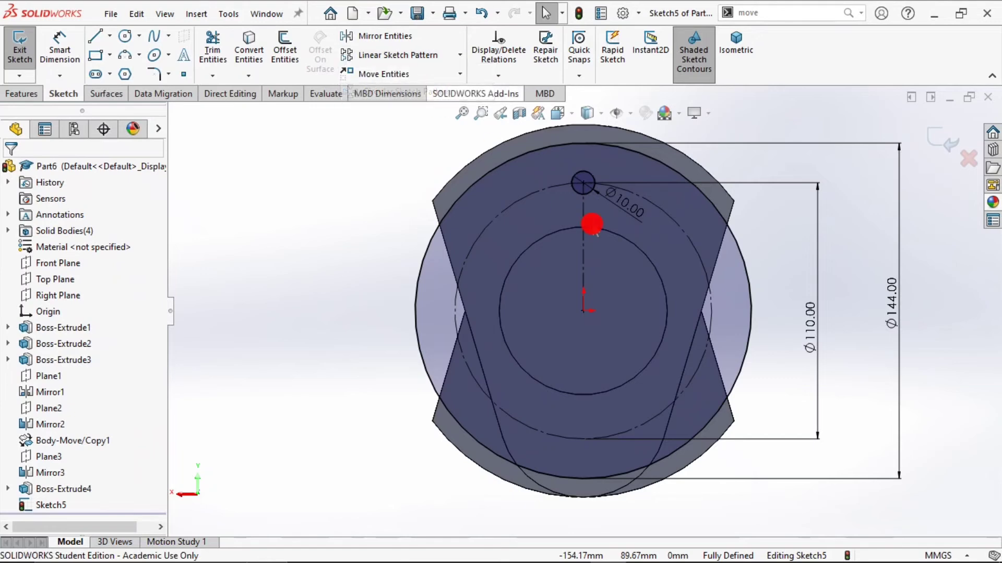
pyautogui.click(587, 192)
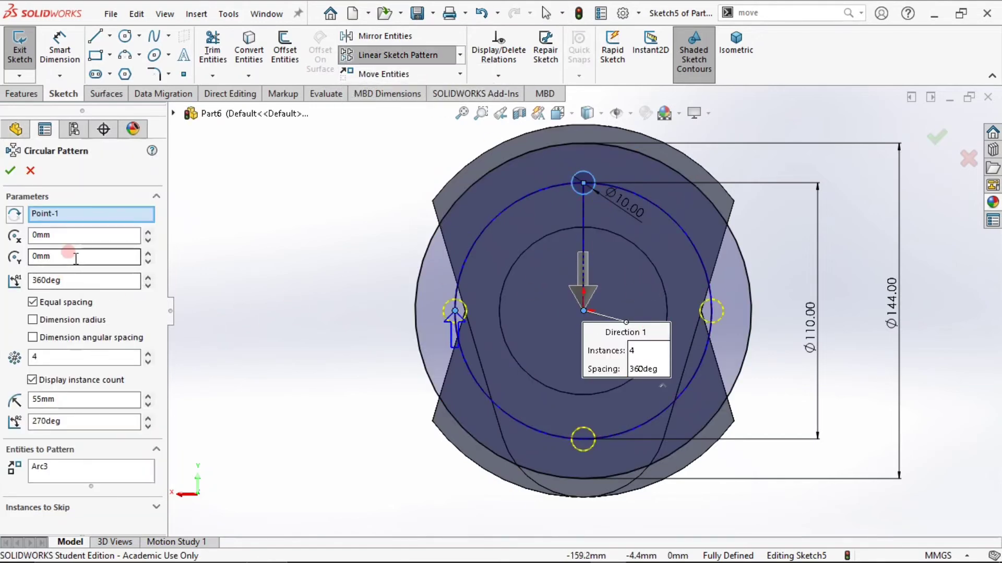
pyautogui.click(72, 357)
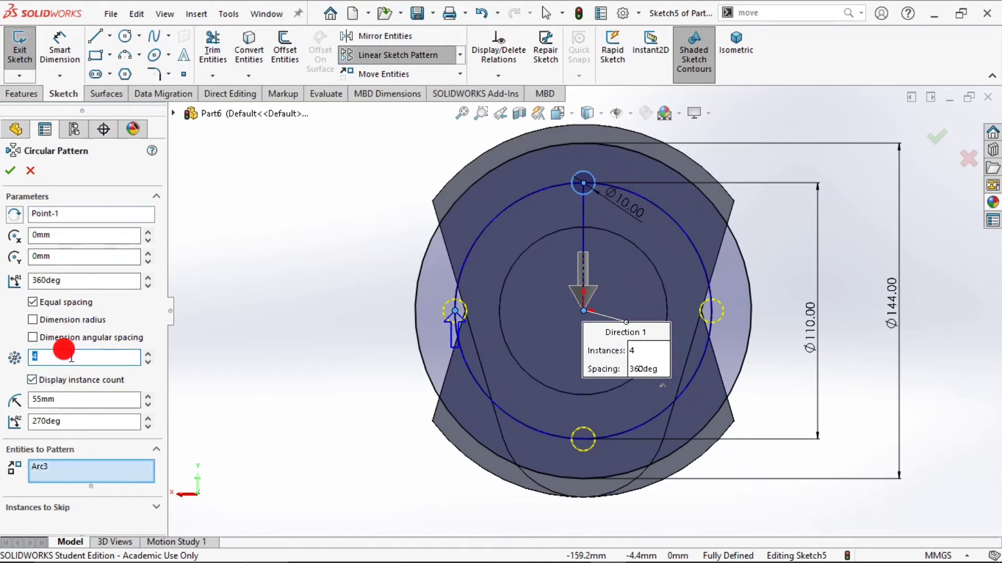
pyautogui.write('8')
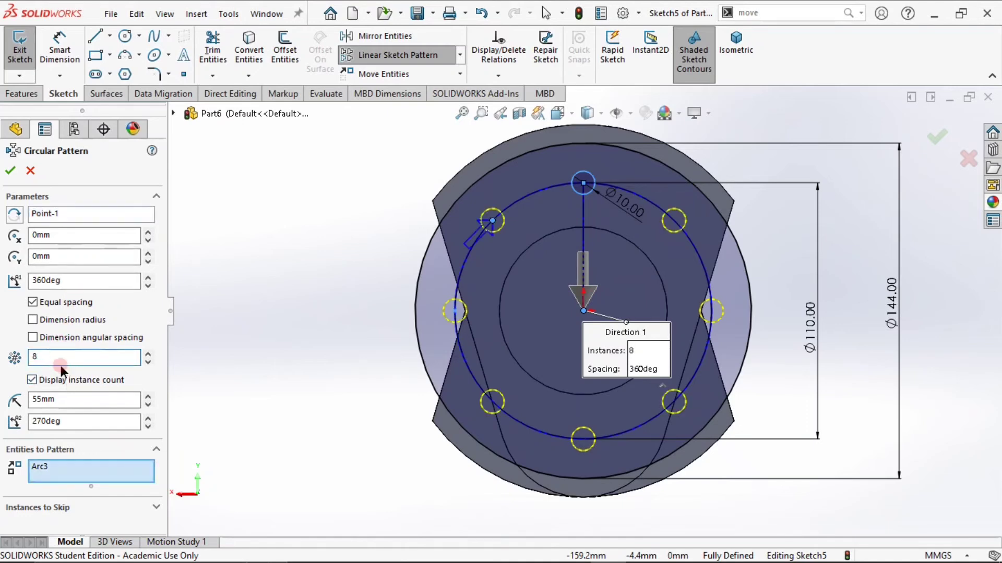
pyautogui.click(14, 174)
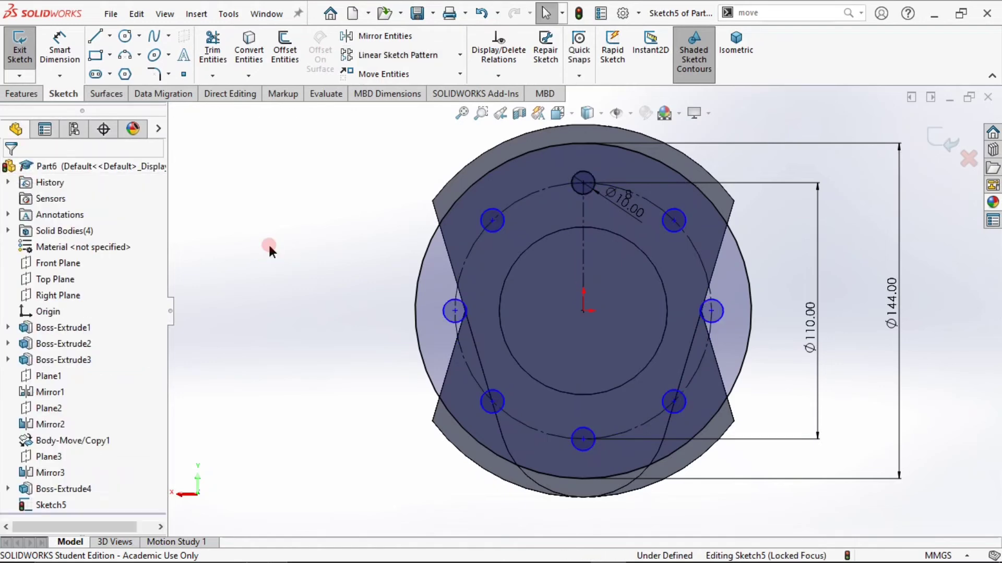
# Reposition the centre of the leftmost patterned hole on the 110 mm construction circle to fully define the flange sketch
pyautogui.click(13, 95)
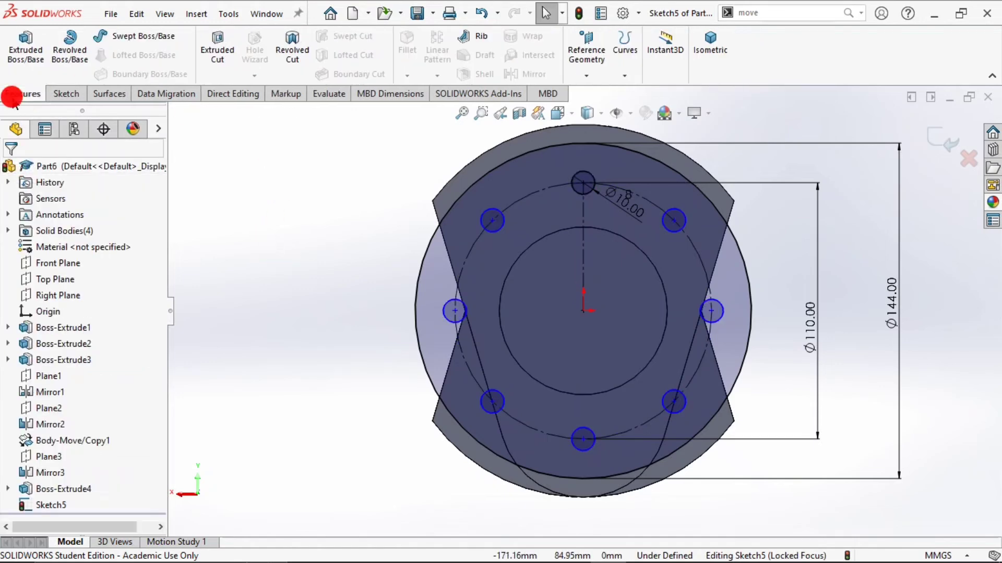
pyautogui.click(456, 312)
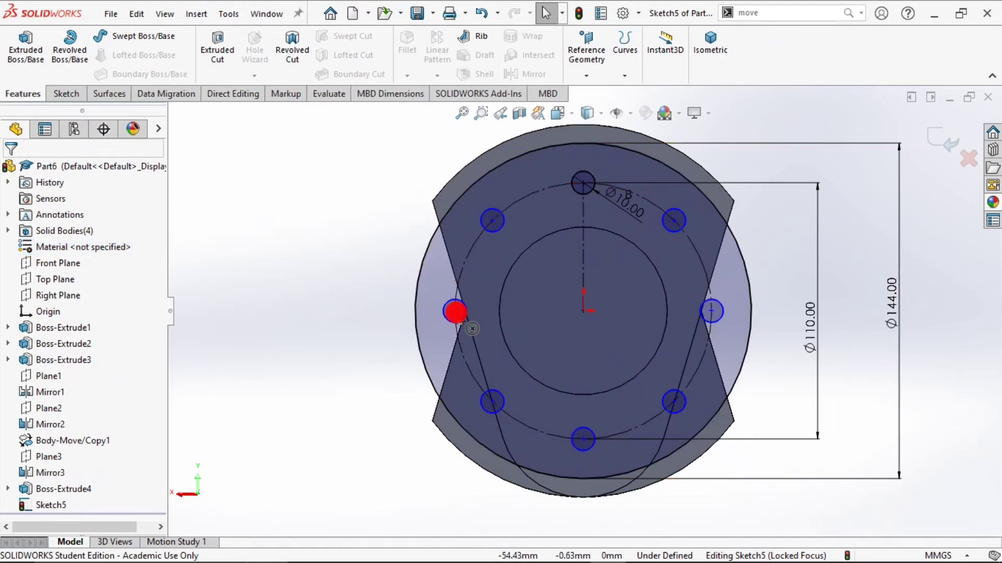
pyautogui.moveTo(455, 312)
pyautogui.mouseDown()
pyautogui.moveTo(488, 267)
pyautogui.moveTo(455, 312)
pyautogui.mouseUp()
pyautogui.click(315, 351)
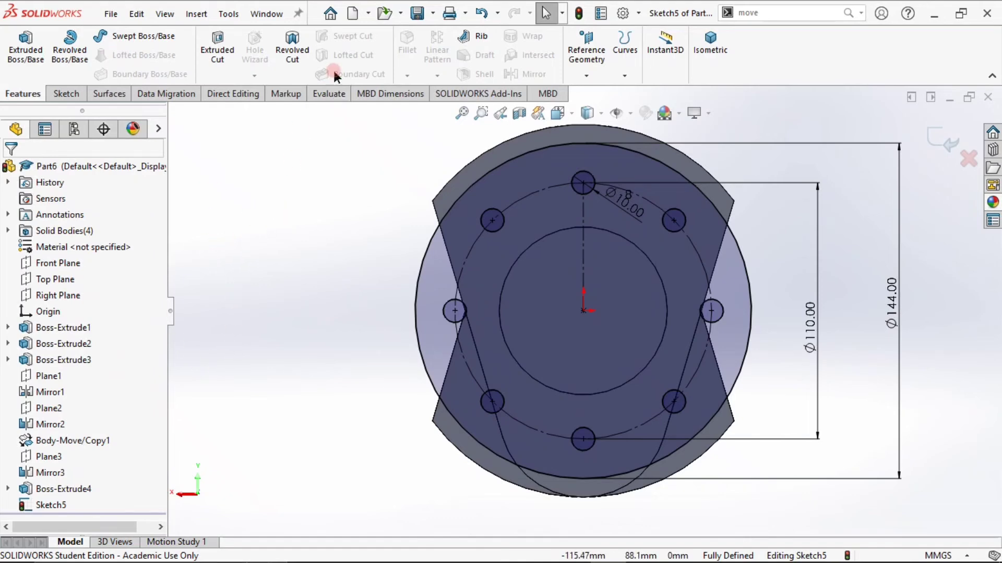
pyautogui.click(59, 95)
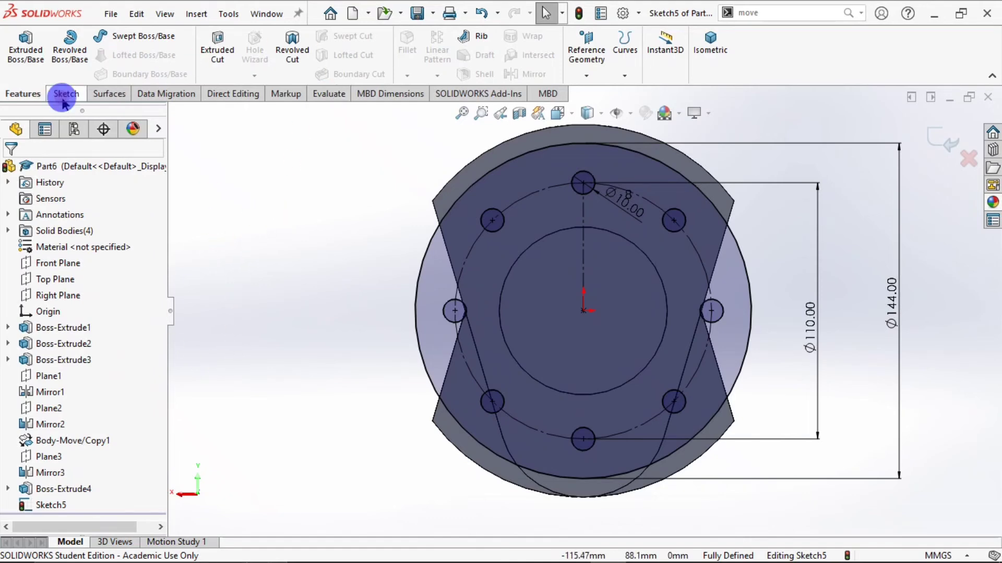
pyautogui.click(212, 75)
pyautogui.click(59, 76)
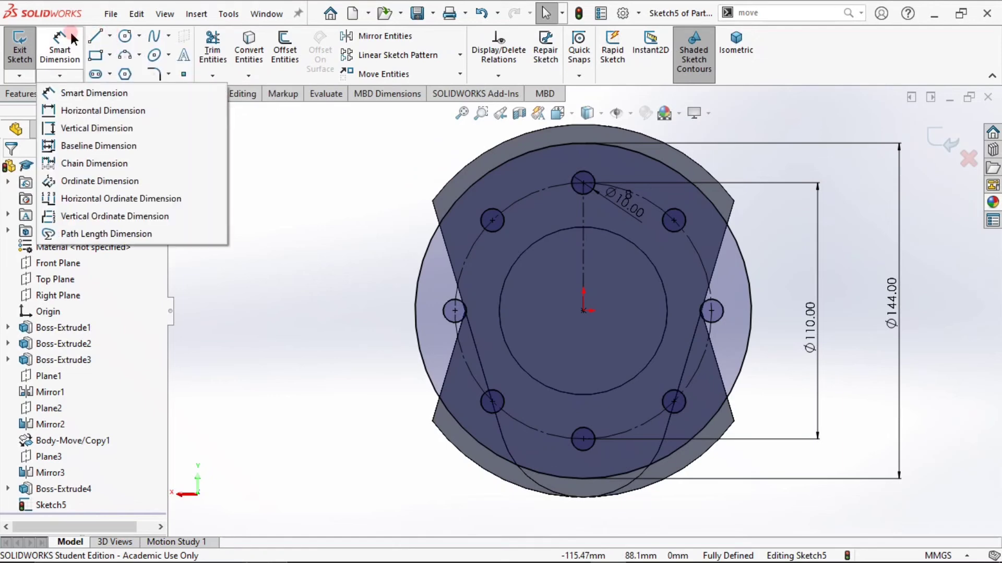
pyautogui.click(60, 47)
pyautogui.click(585, 184)
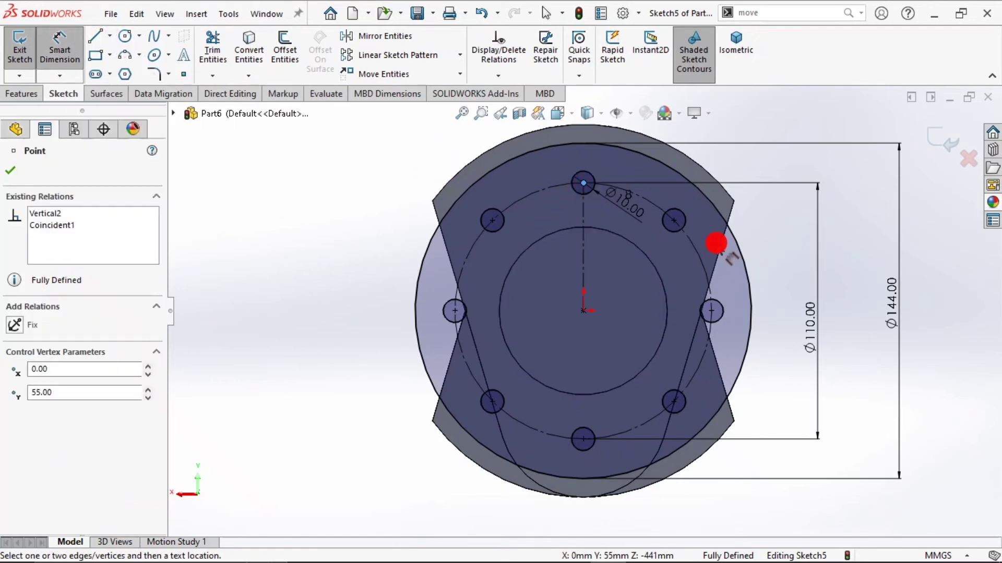
pyautogui.click(674, 221)
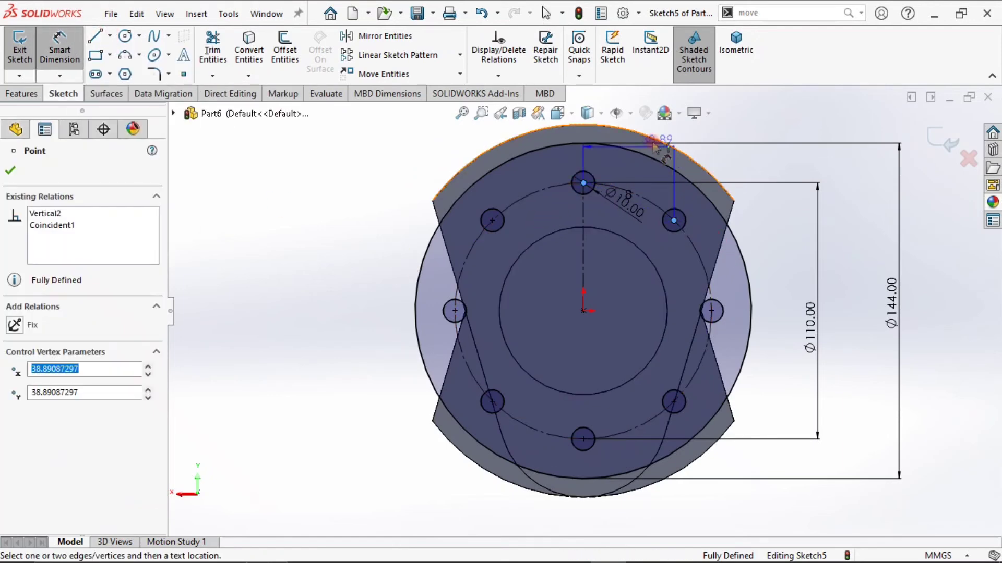
pyautogui.press('Escape')
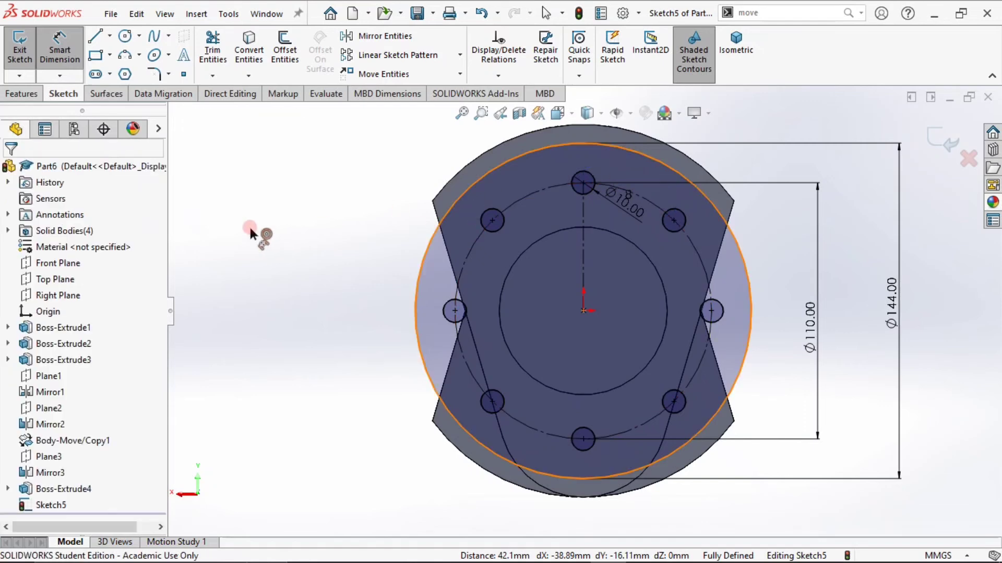
# Extrude the flange sketch with its eight holes as a blind boss 15 mm deep
pyautogui.click(34, 100)
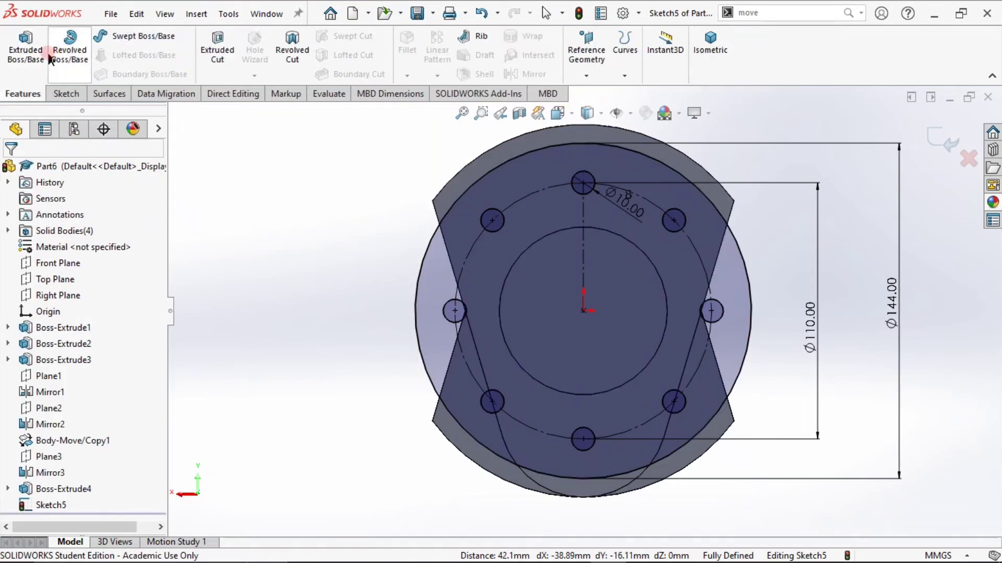
pyautogui.click(25, 52)
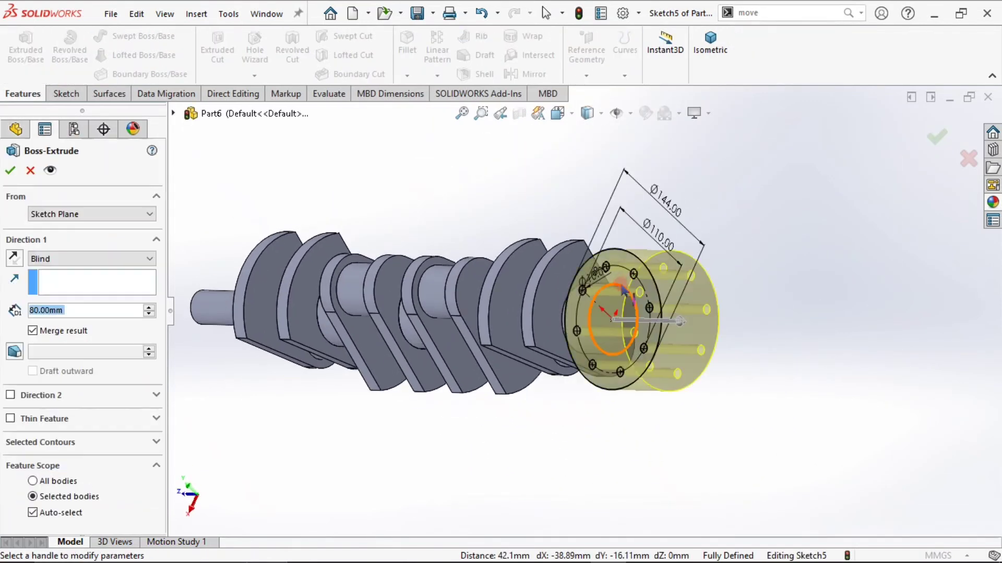
pyautogui.doubleClick(112, 307)
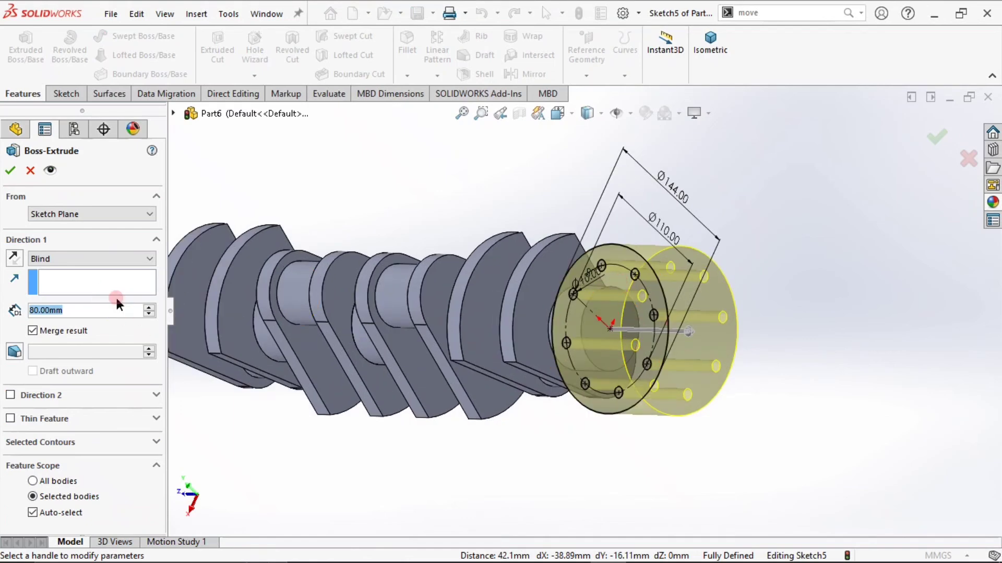
pyautogui.write('15')
pyautogui.press('Return')
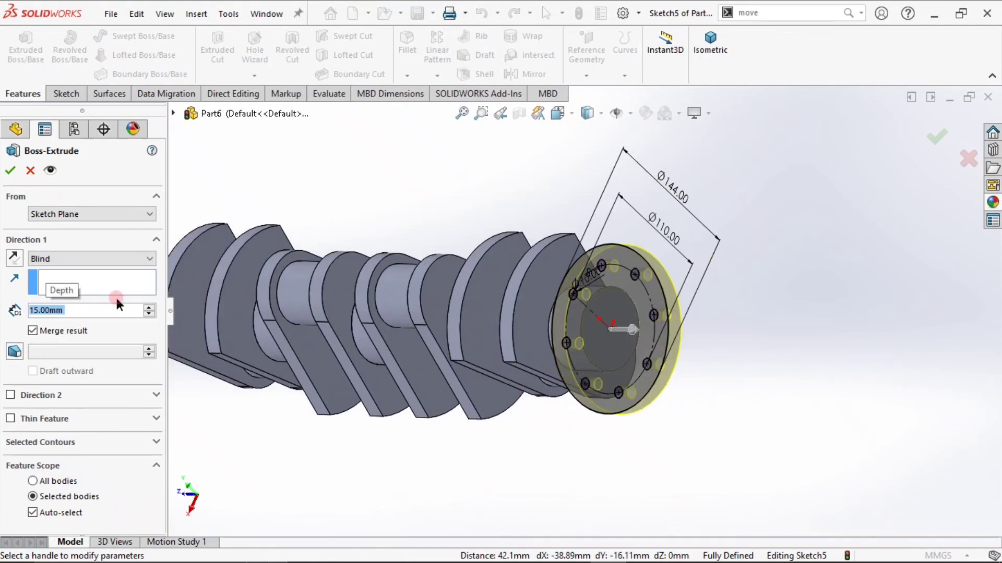
pyautogui.click(11, 174)
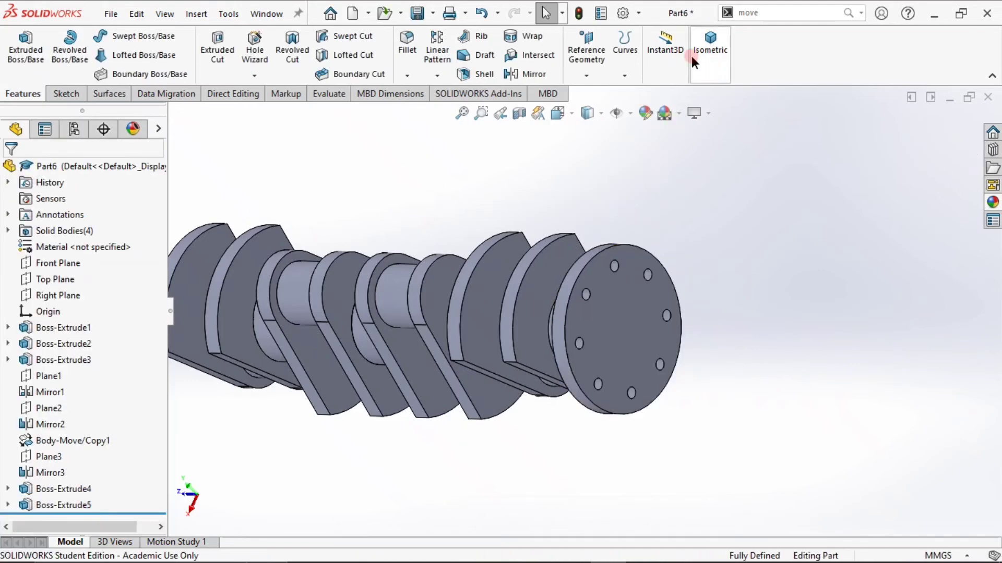
# Examine the crankshaft in isometric view and highlight the individual solid bodies it consists of
pyautogui.click(701, 53)
pyautogui.moveTo(746, 215); pyautogui.dragTo(797, 287)
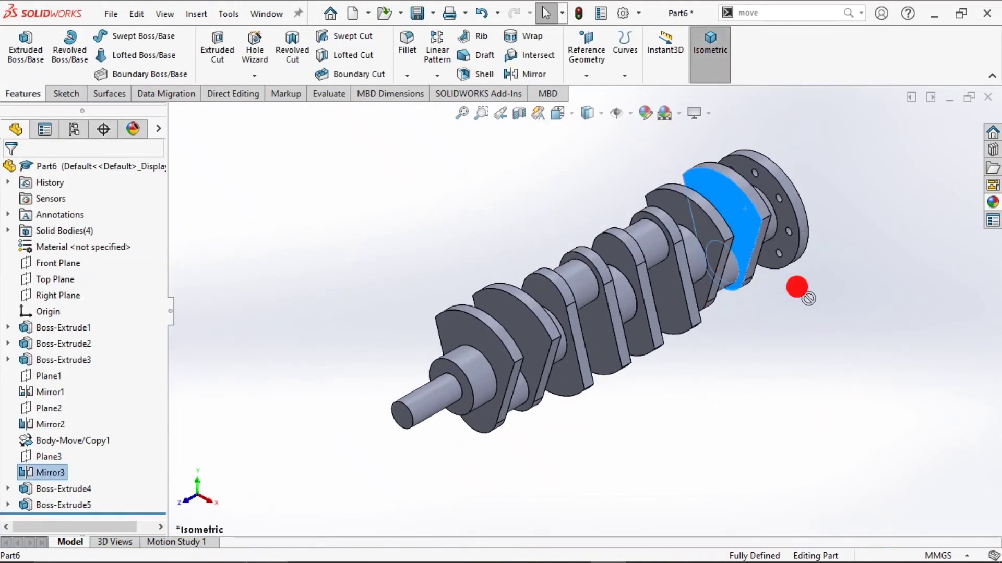
pyautogui.click(666, 342)
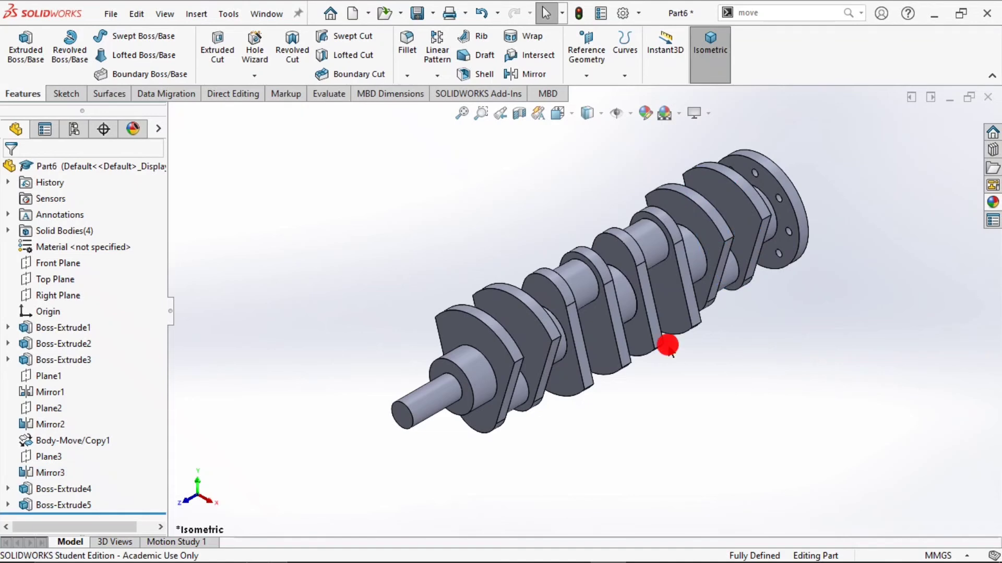
pyautogui.click(8, 231)
pyautogui.click(61, 263)
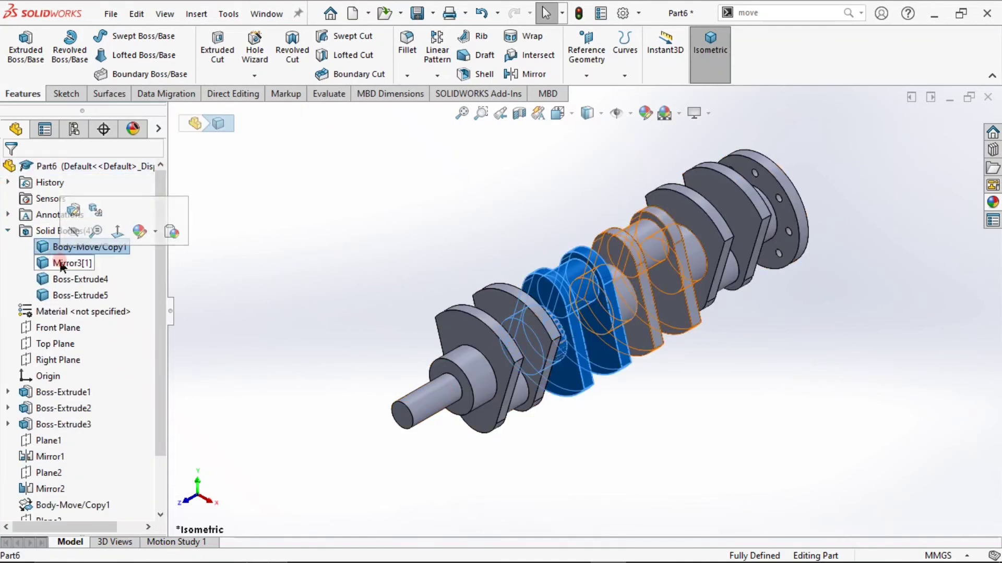
pyautogui.click(66, 282)
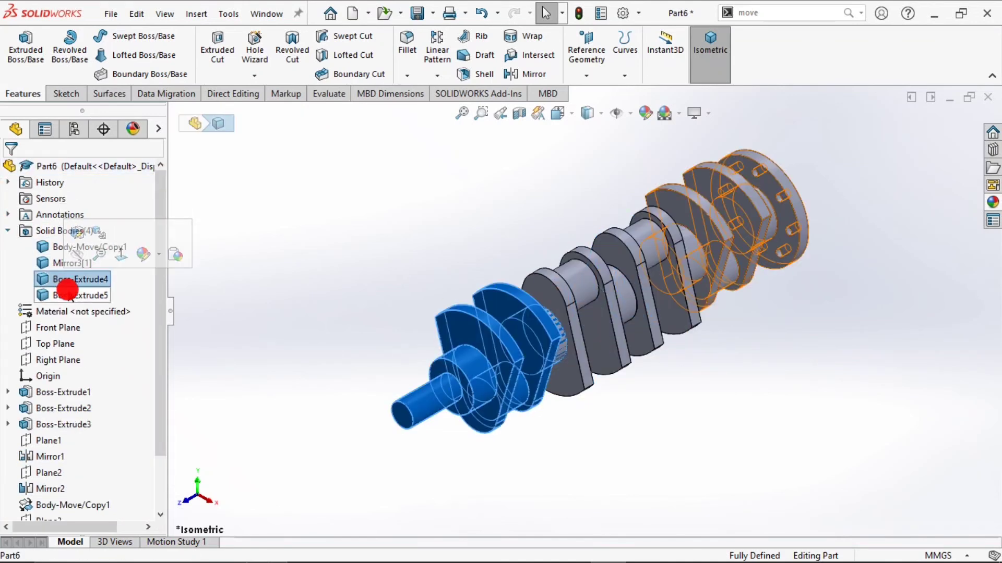
pyautogui.click(68, 293)
pyautogui.click(256, 307)
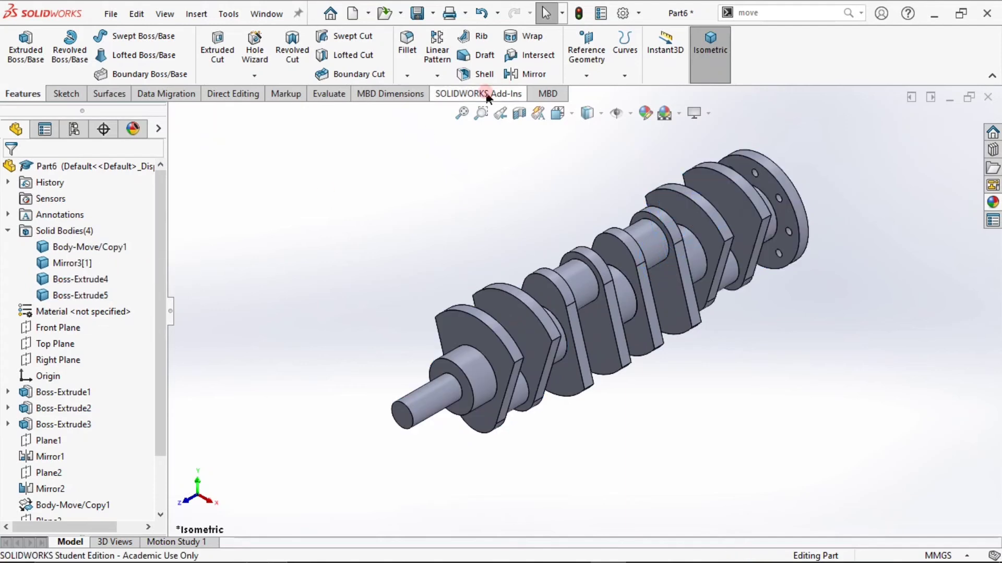
pyautogui.click(765, 15)
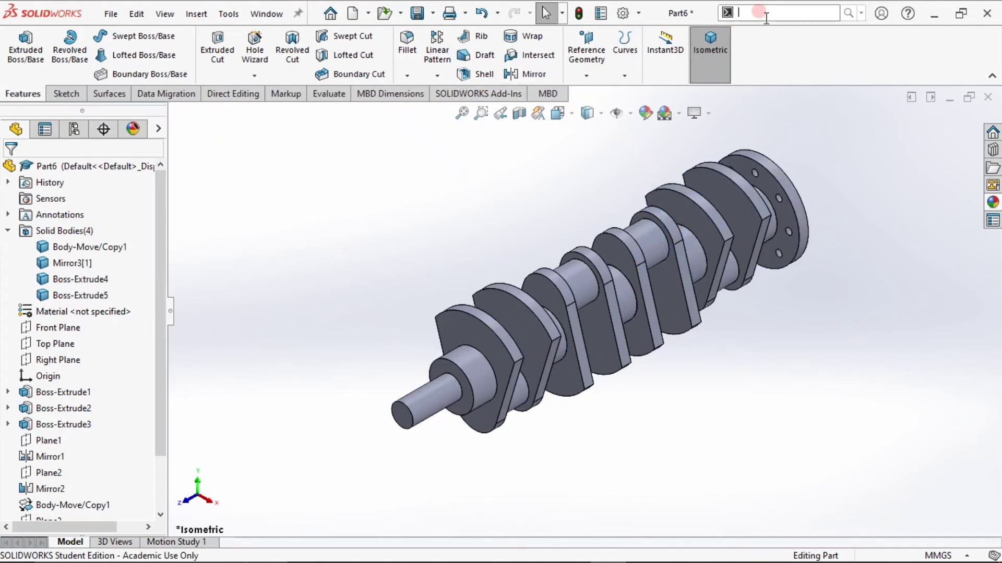
pyautogui.write('mer')
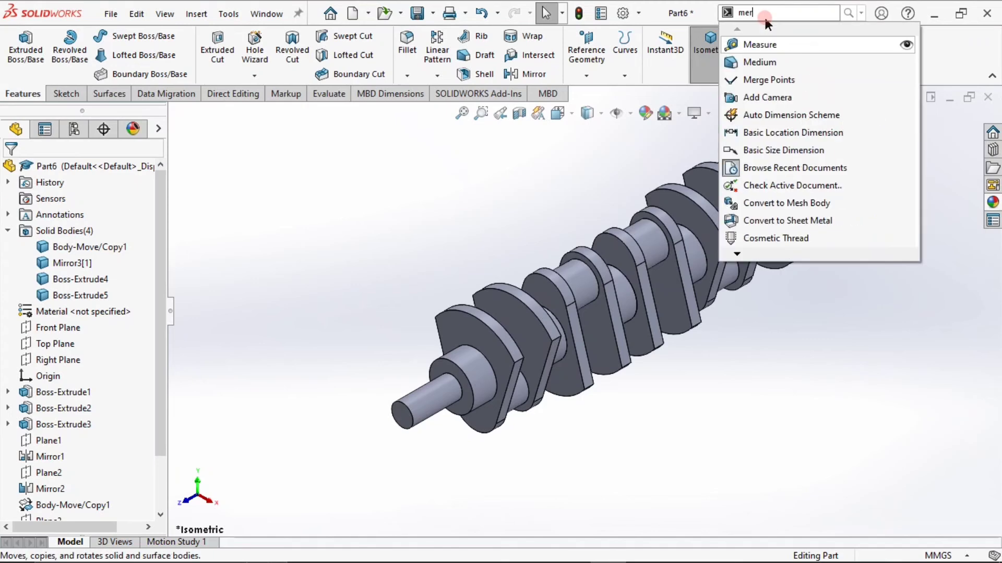
pyautogui.press('BackSpace')
pyautogui.press('BackSpace')
pyautogui.press('BackSpace')
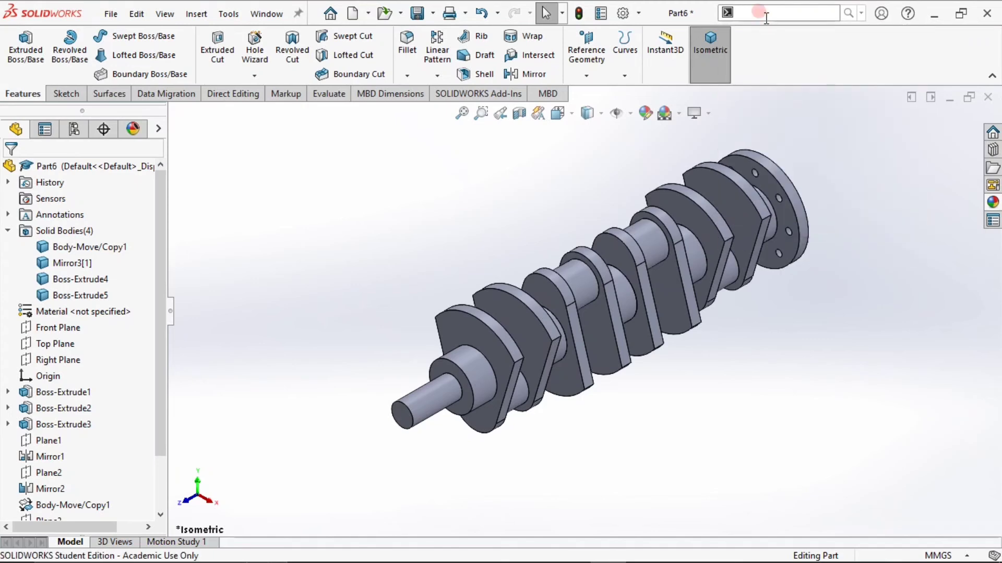
# Start a Combine feature with the shaft-end body as main body and the other three bodies to combine, and try previewing the subtraction
pyautogui.write('com')
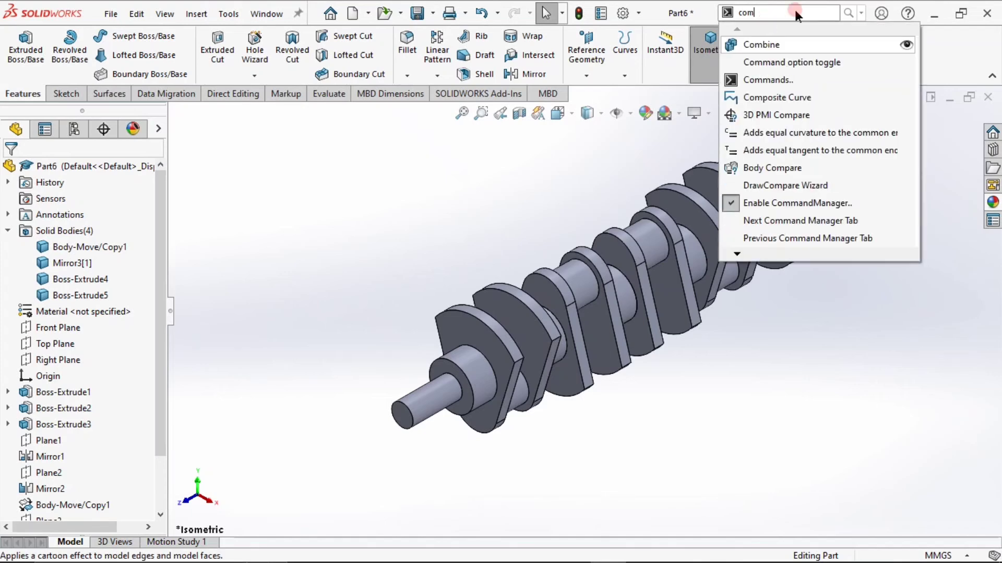
pyautogui.click(775, 45)
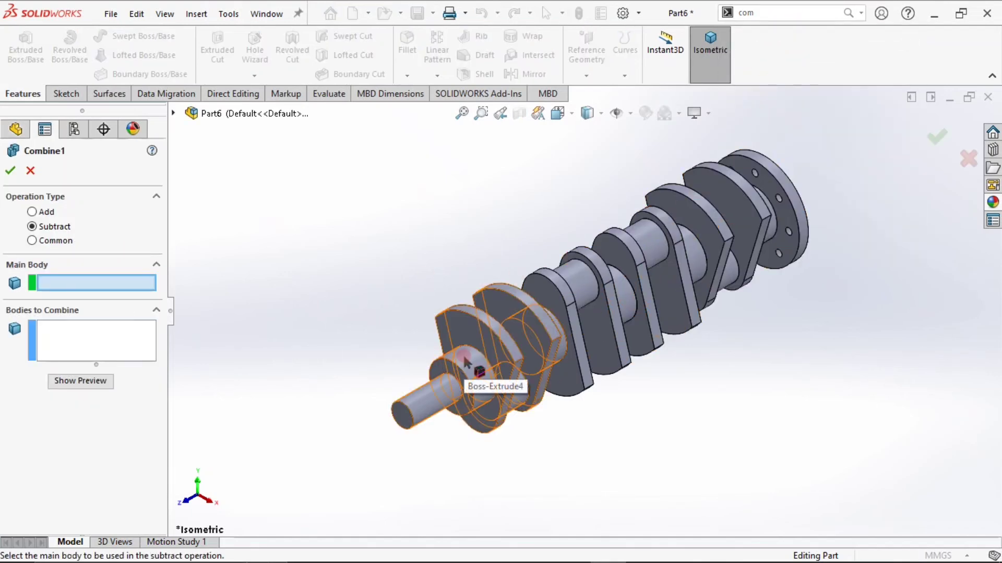
pyautogui.click(494, 336)
pyautogui.click(659, 252)
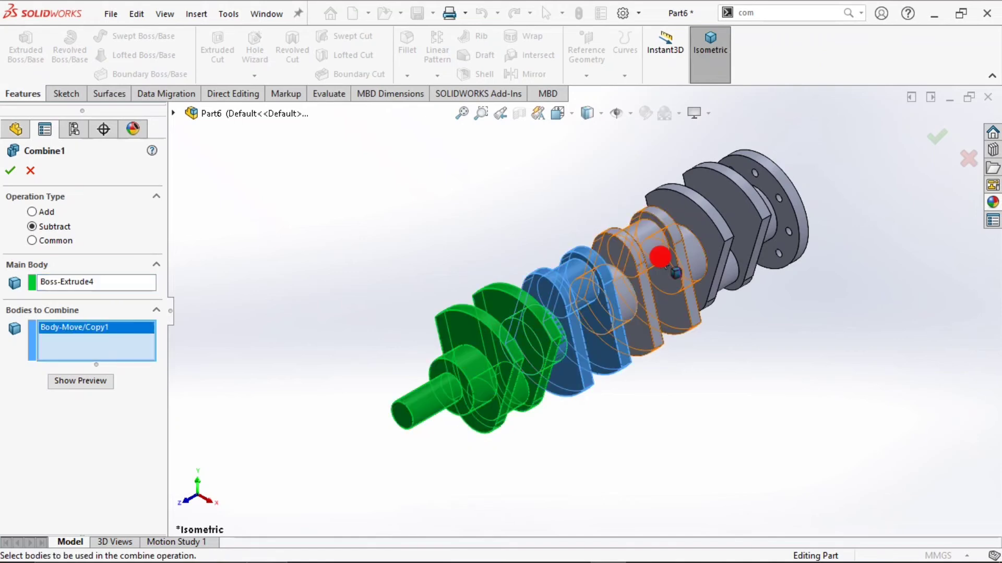
pyautogui.click(697, 243)
pyautogui.click(697, 243)
pyautogui.click(716, 238)
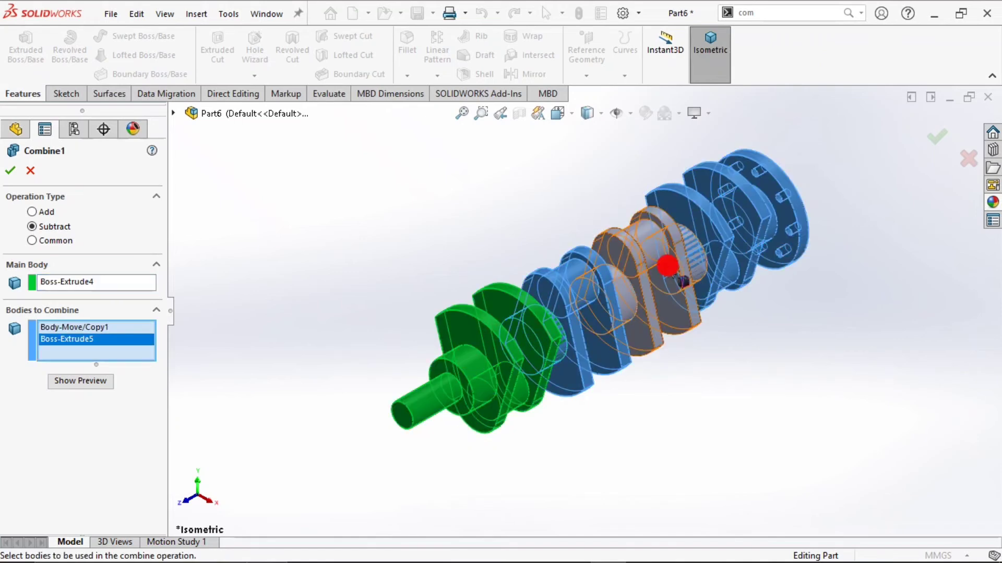
pyautogui.click(666, 266)
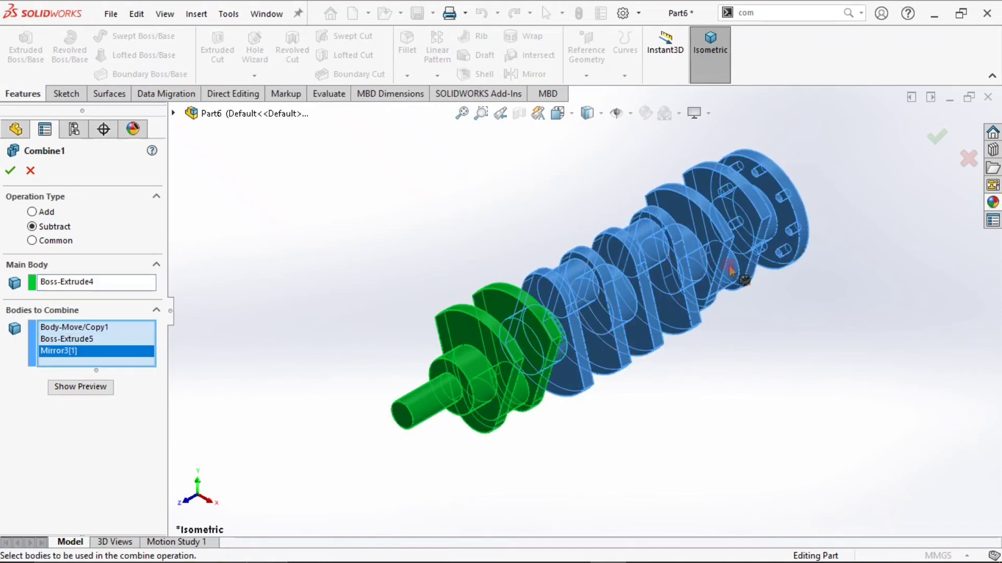
pyautogui.click(92, 391)
pyautogui.click(92, 391)
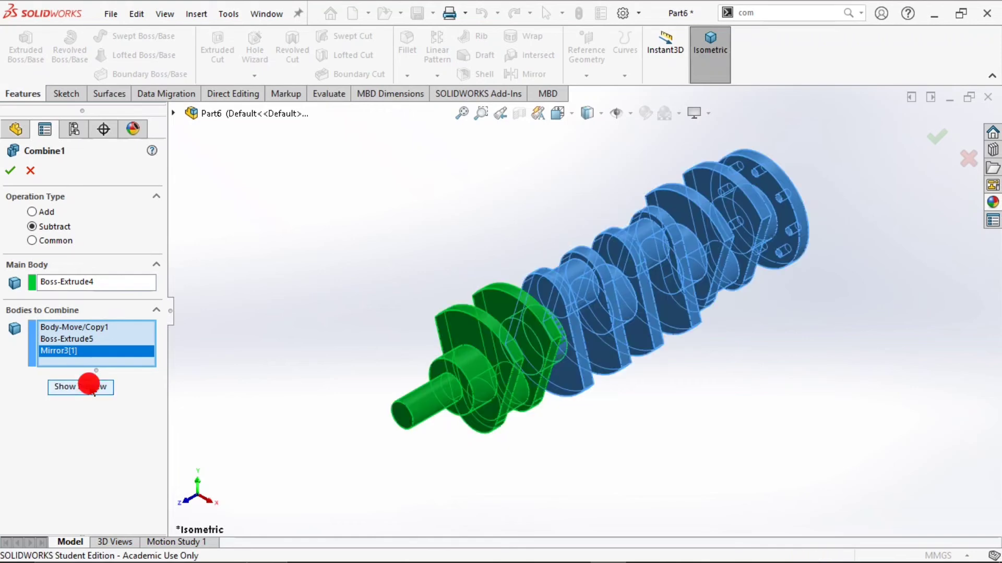
# Switch the Combine operation to Add, include the shaft-end body, merge all four bodies, and highlight the merged body to check it
pyautogui.click(44, 213)
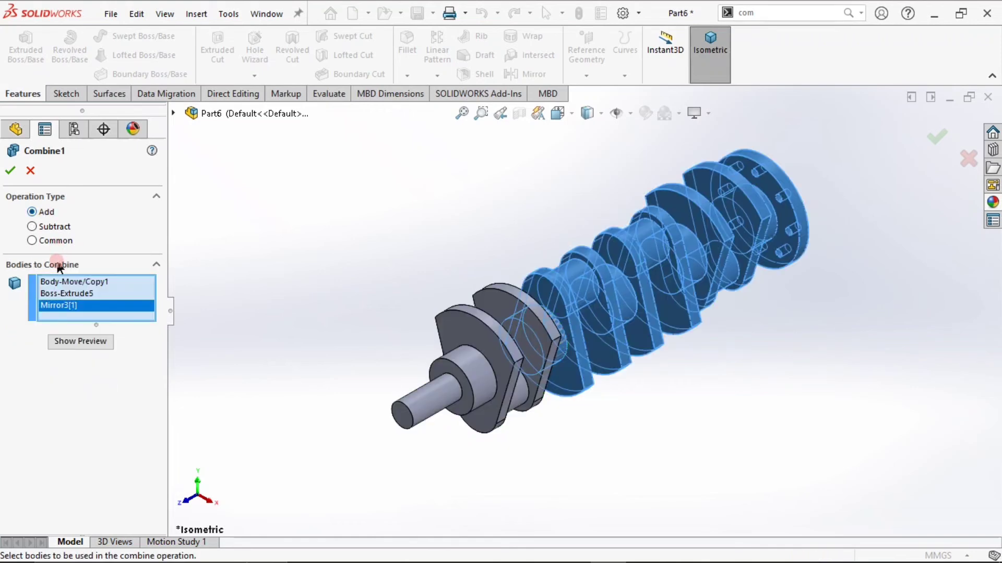
pyautogui.click(90, 343)
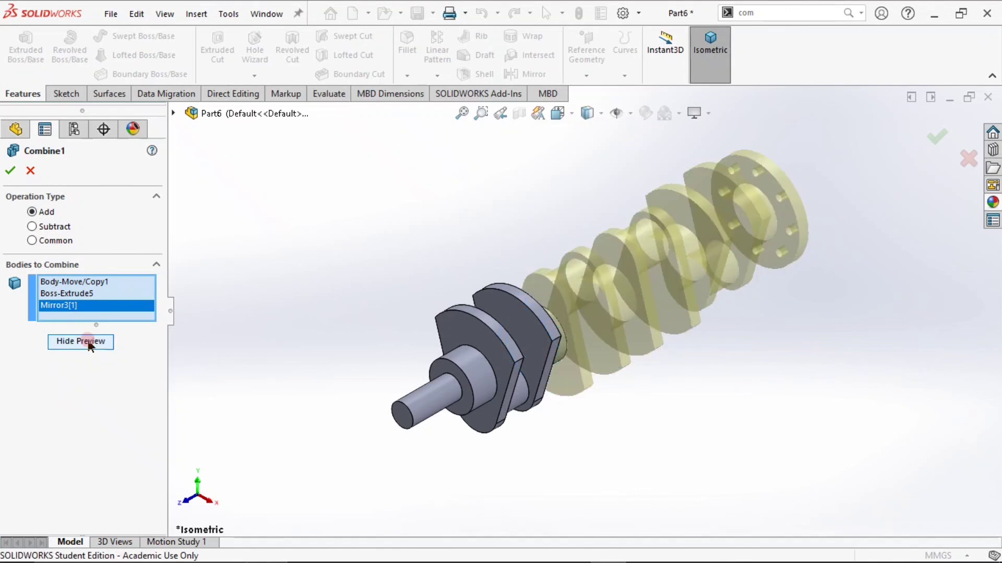
pyautogui.click(88, 342)
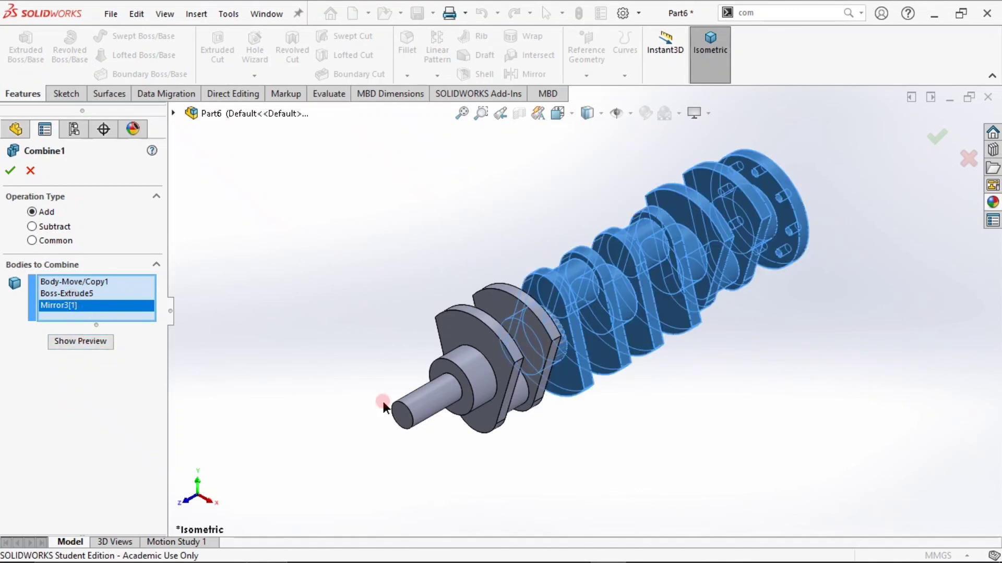
pyautogui.click(509, 392)
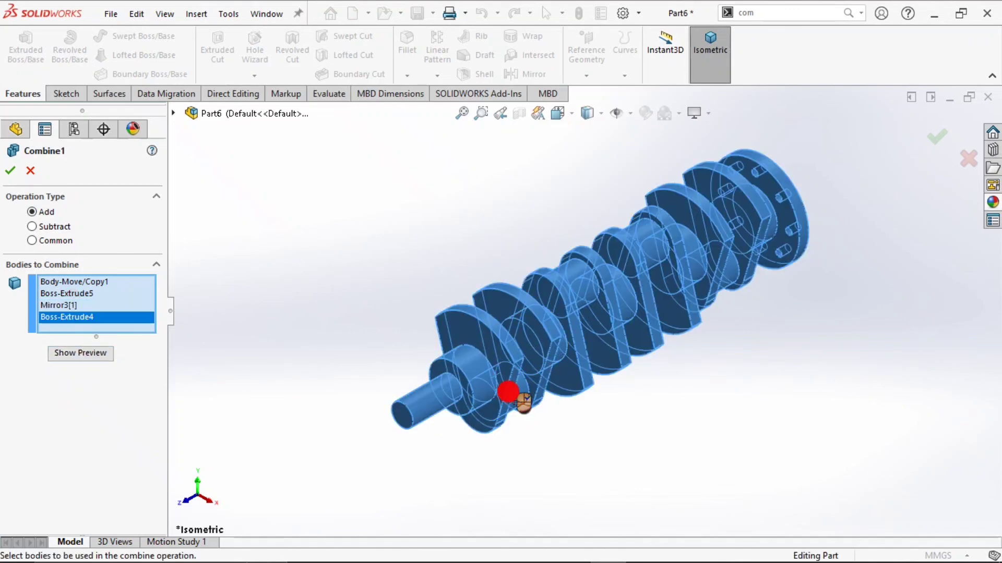
pyautogui.click(96, 353)
pyautogui.click(95, 354)
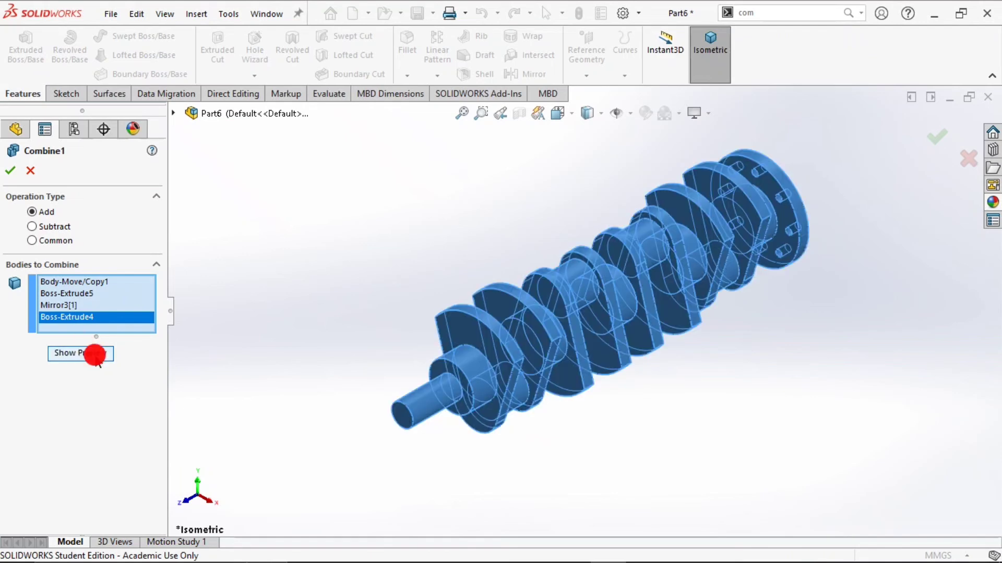
pyautogui.click(10, 170)
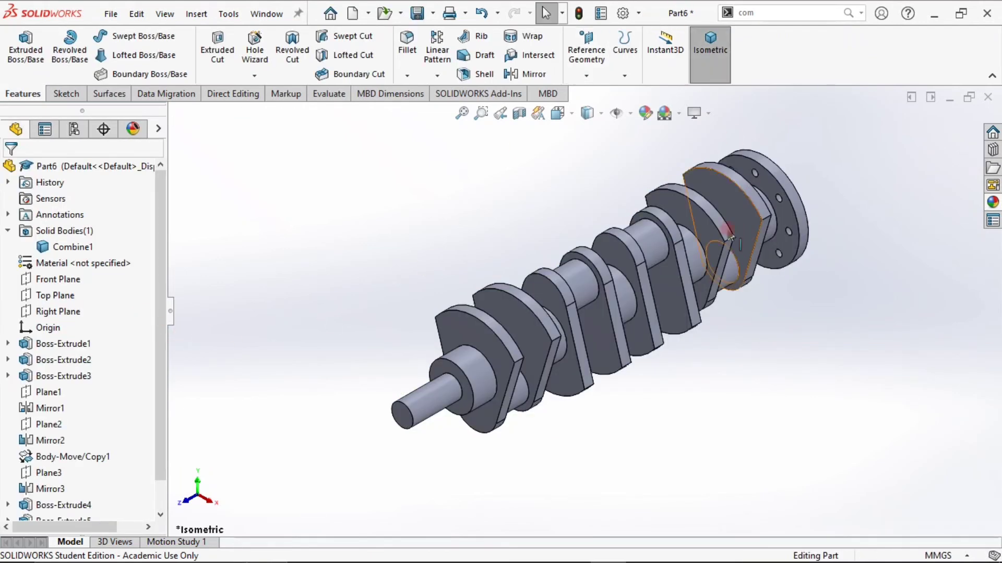
pyautogui.click(83, 245)
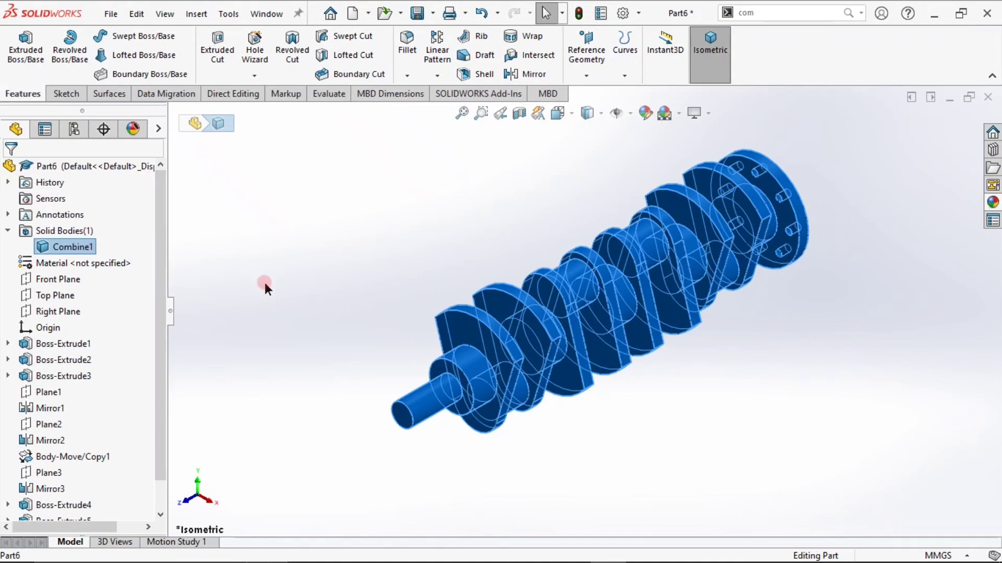
pyautogui.click(264, 280)
pyautogui.scroll(-1, 23, 327)
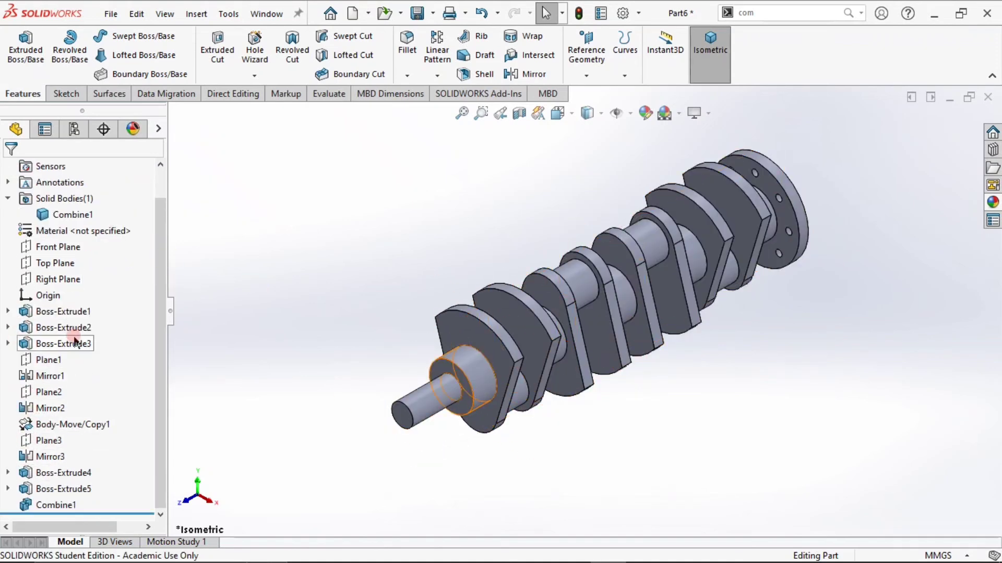
# Fillet all concave edges of the merged crankshaft body, where the cylindrical sections meet the plates, with a symmetric 3 mm radius
pyautogui.moveTo(384, 277); pyautogui.dragTo(353, 402, button='middle')
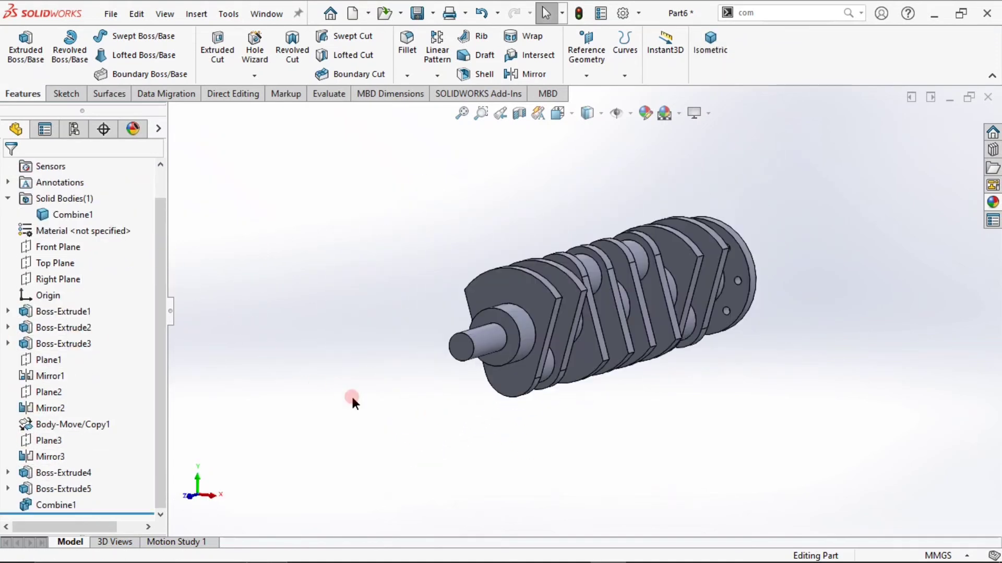
pyautogui.click(711, 46)
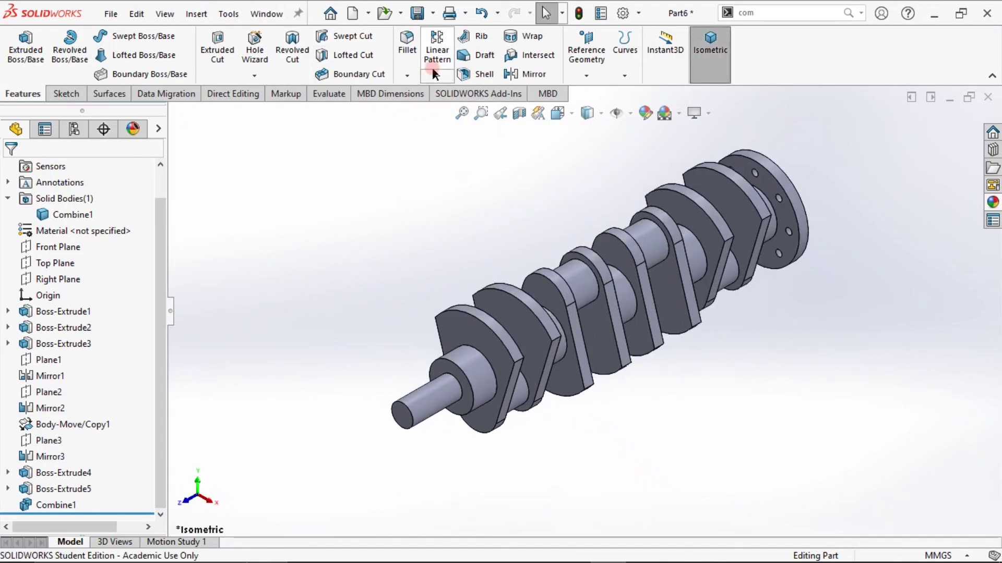
pyautogui.click(416, 45)
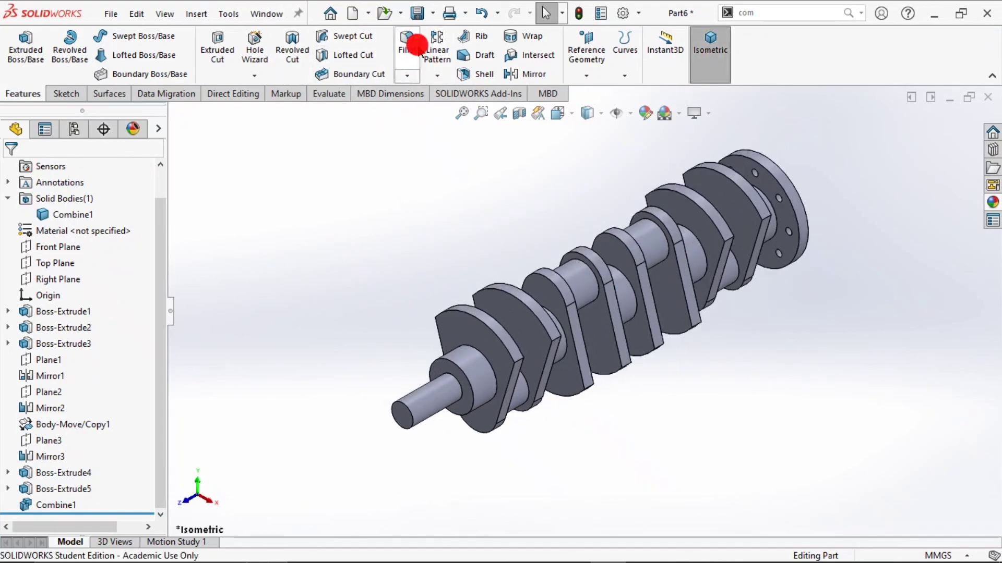
pyautogui.click(628, 280)
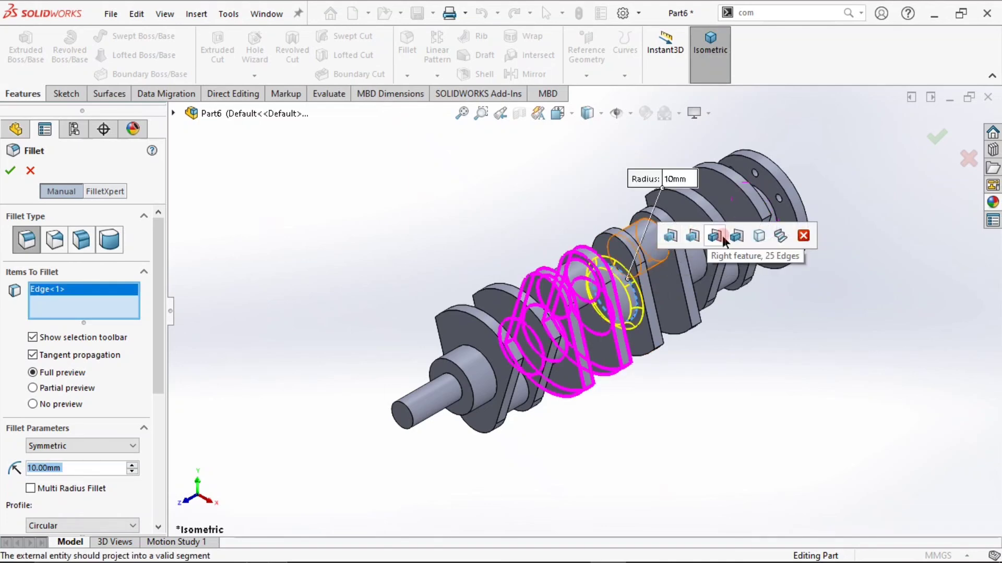
pyautogui.click(778, 237)
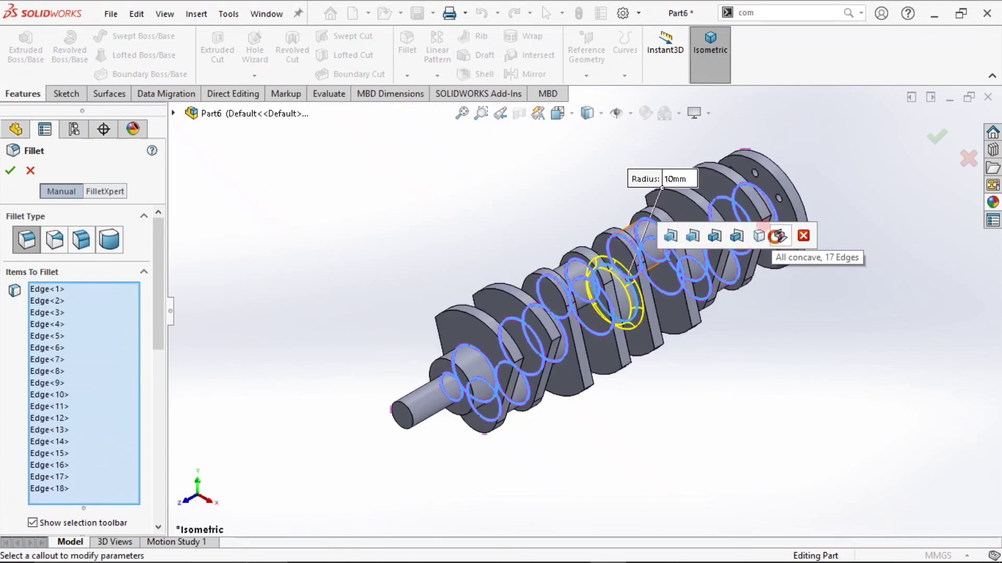
pyautogui.moveTo(158, 313); pyautogui.dragTo(158, 382)
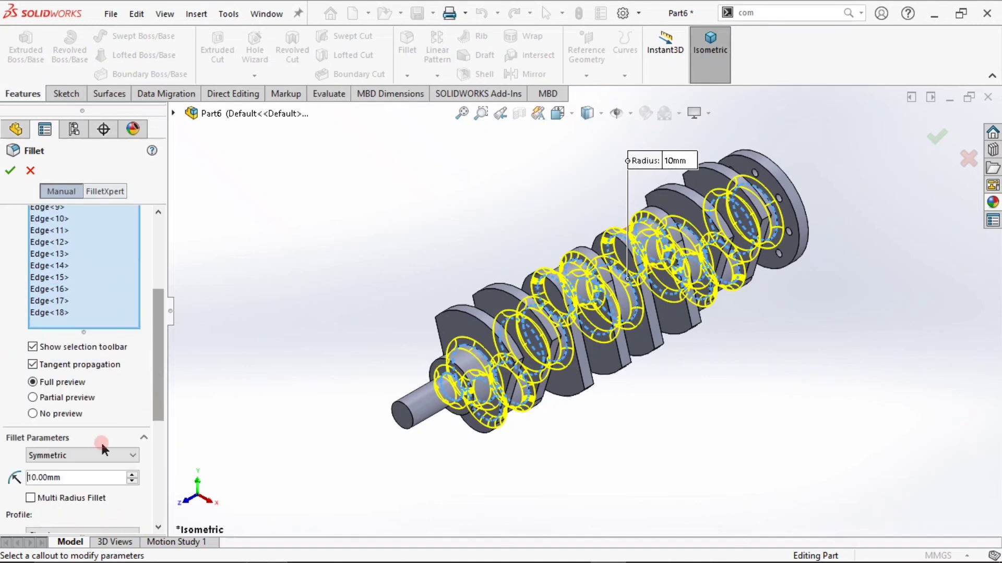
pyautogui.write('3')
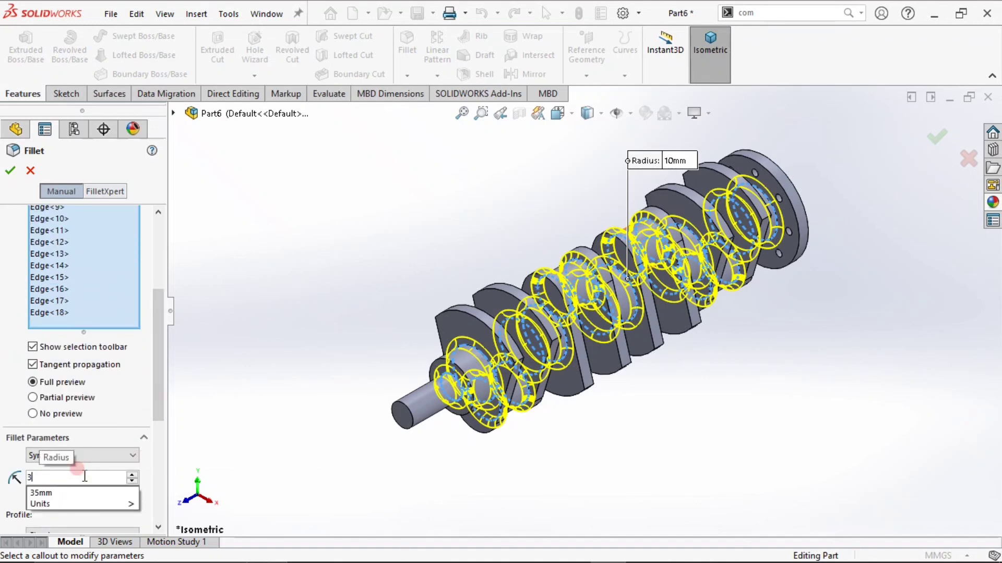
pyautogui.press('Return')
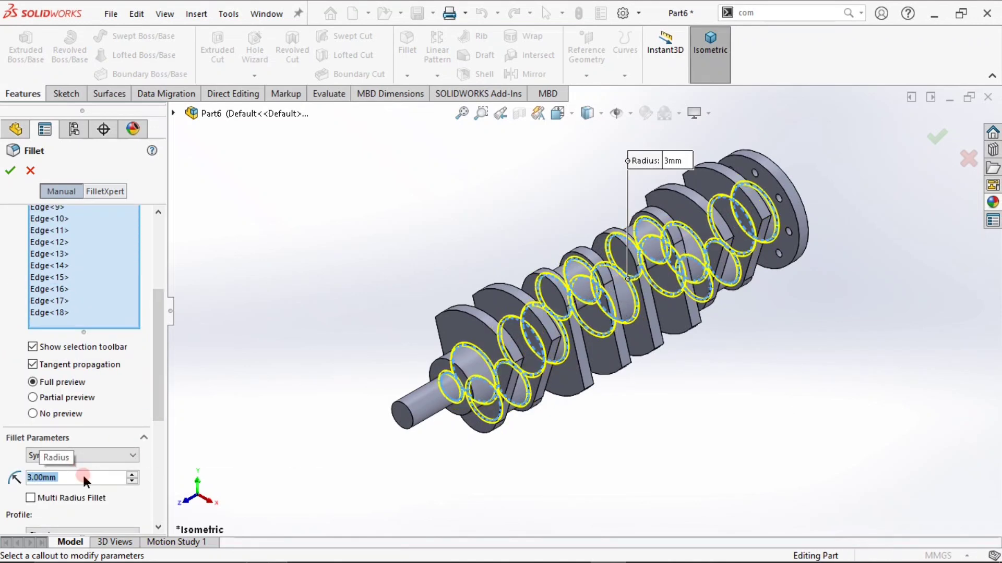
pyautogui.click(11, 169)
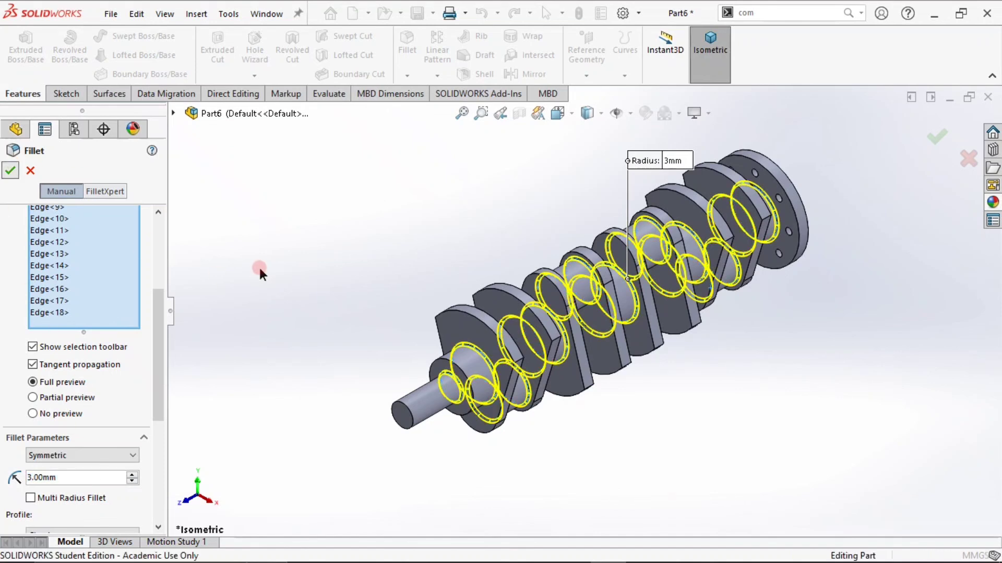
# Apply the polished gold metal appearance to the whole crankshaft part and view the coloured model
pyautogui.moveTo(306, 182); pyautogui.dragTo(316, 235, button='middle')
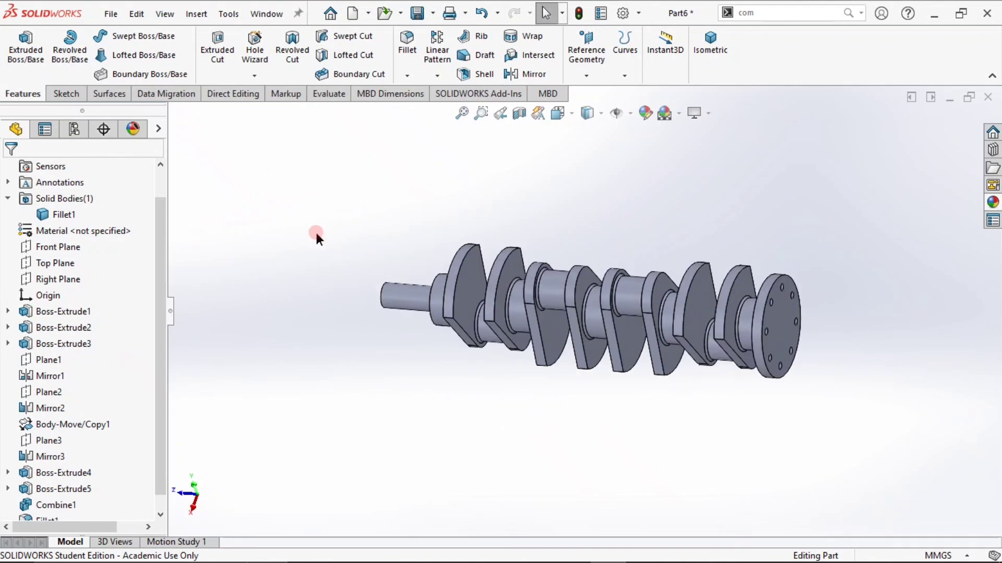
pyautogui.click(710, 44)
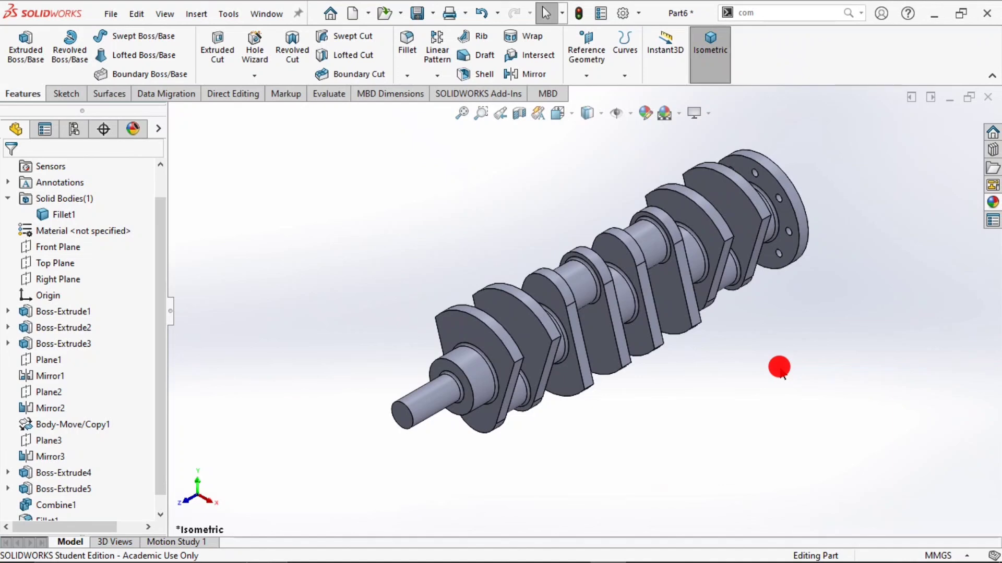
pyautogui.click(993, 202)
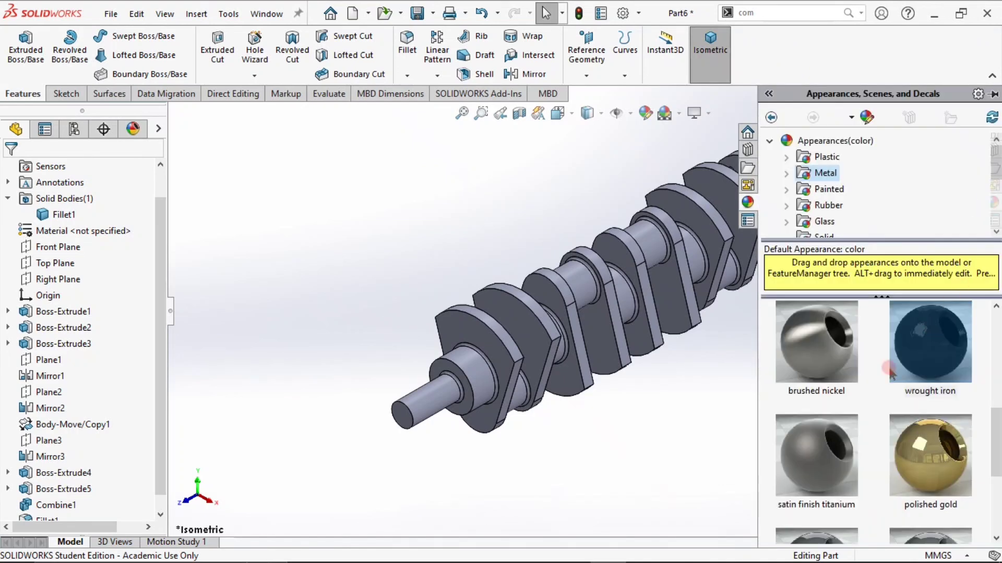
pyautogui.moveTo(931, 459); pyautogui.dragTo(633, 304)
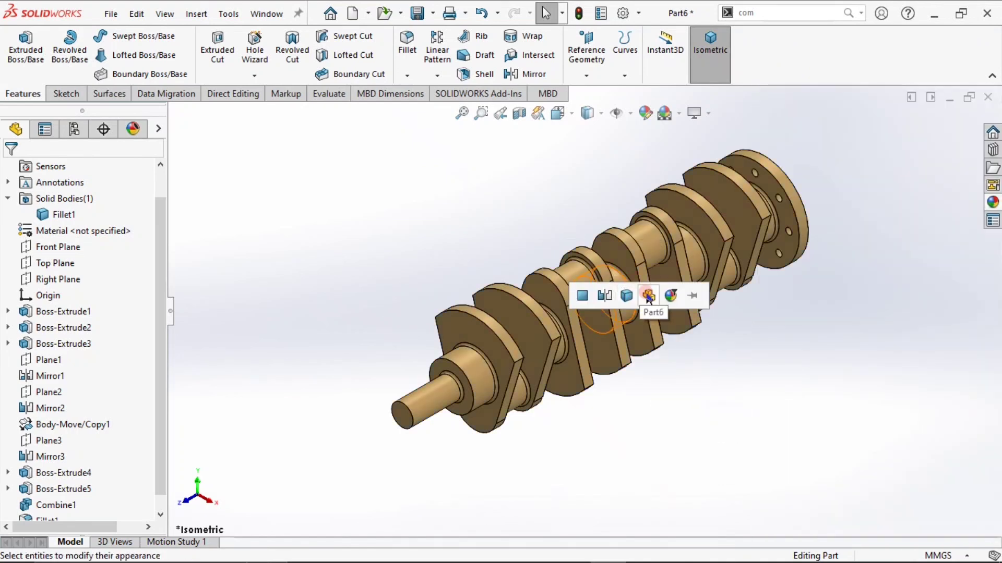
pyautogui.click(647, 293)
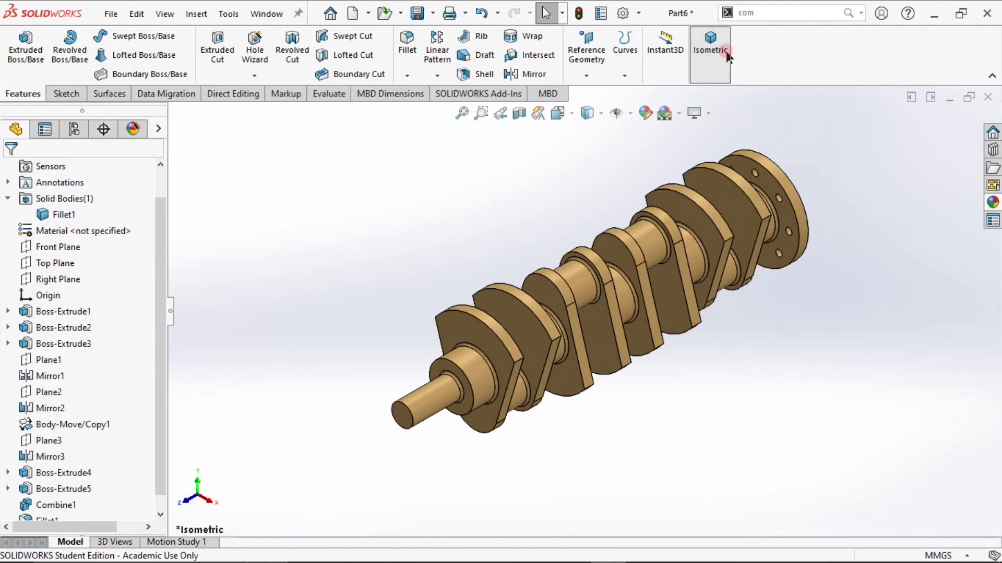
pyautogui.moveTo(731, 195); pyautogui.dragTo(739, 277, button='middle')
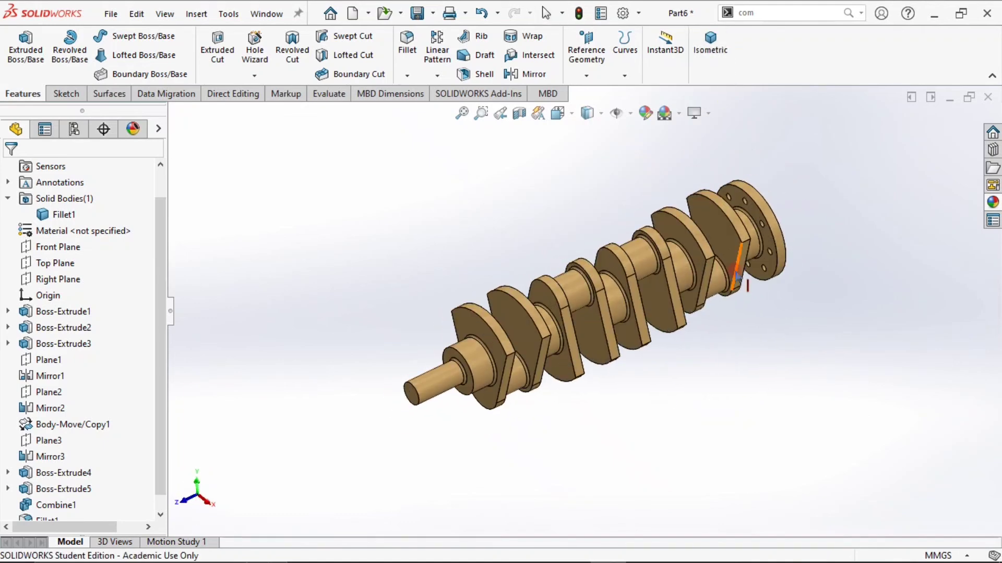